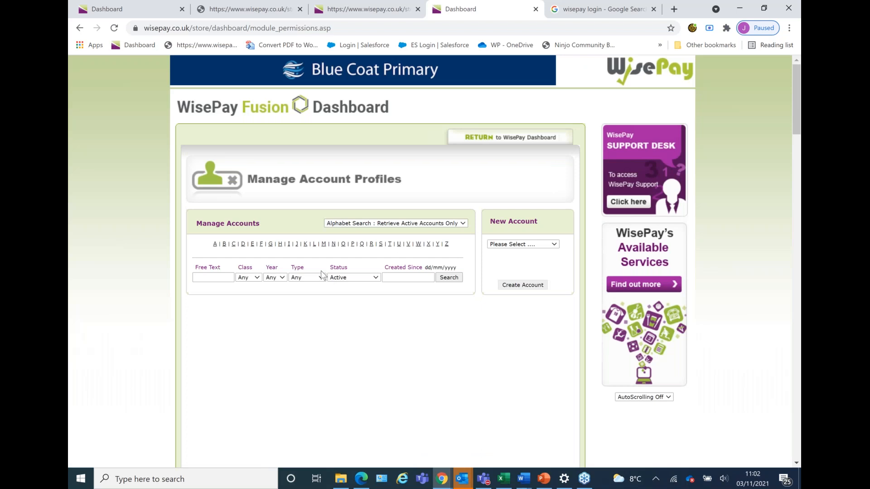
# Step: List the active accounts filed under the letter A and open the first listed student's account profile
pyautogui.scroll(-1, 320, 271)
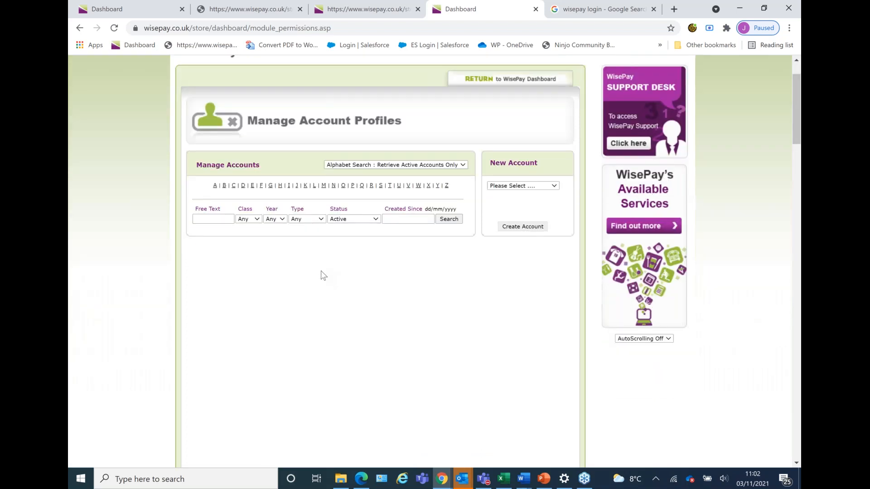
pyautogui.click(216, 219)
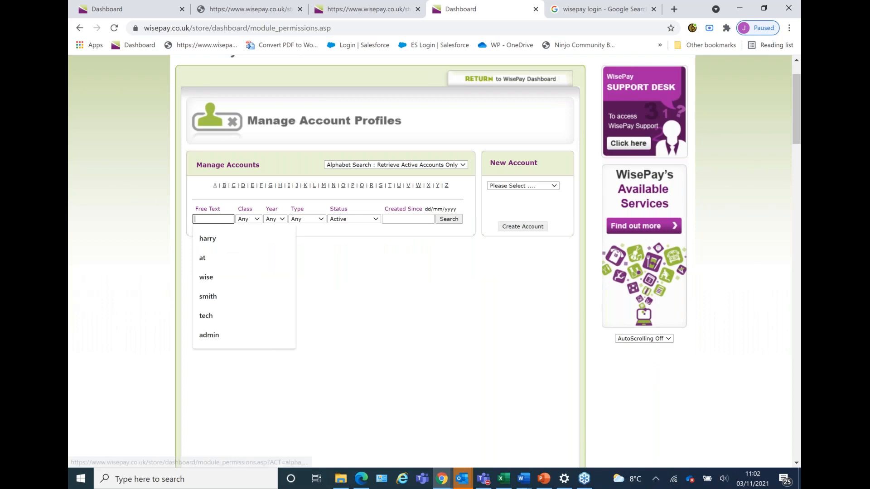
pyautogui.click(214, 186)
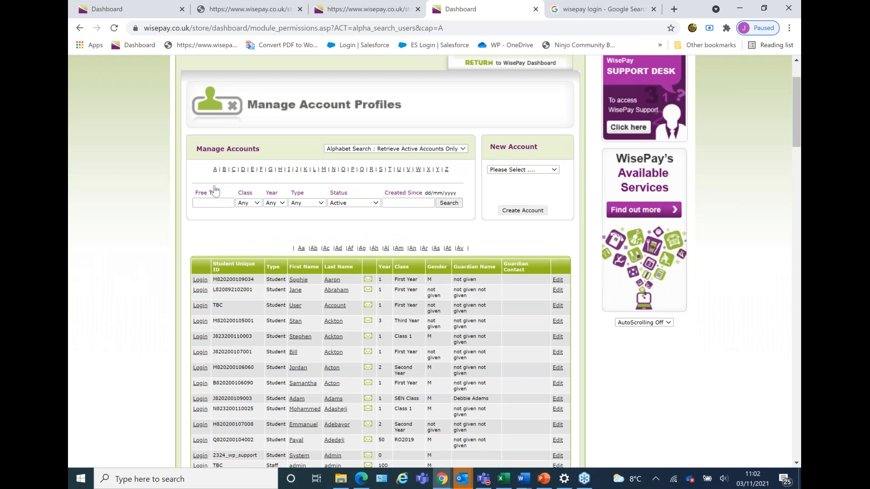
pyautogui.scroll(-4, 254, 209)
pyautogui.scroll(-1, 297, 177)
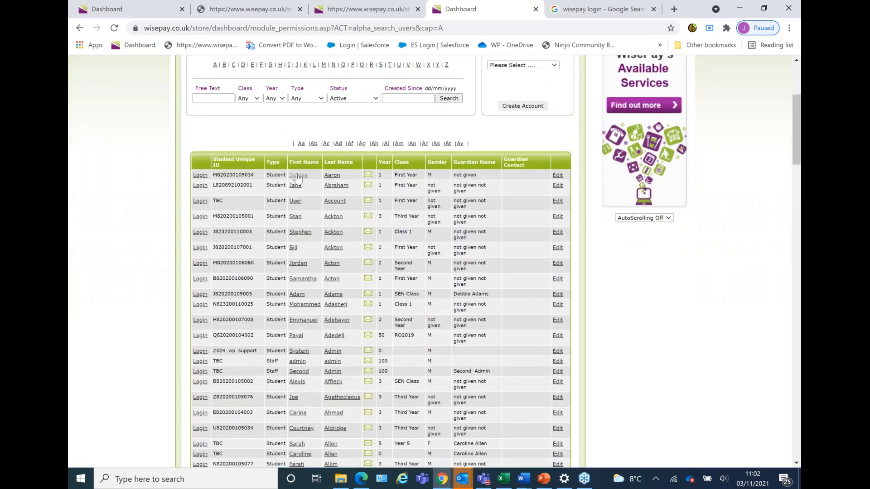
pyautogui.click(298, 176)
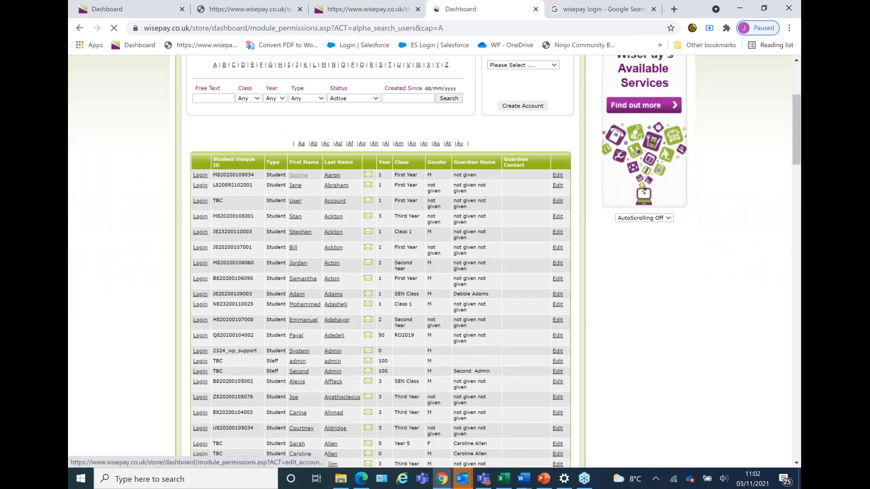
# Step: Examine the student's account details down to the first and second contacts, and place the cursor in the Guardian/Staff Email field
pyautogui.scroll(-10, 469, 275)
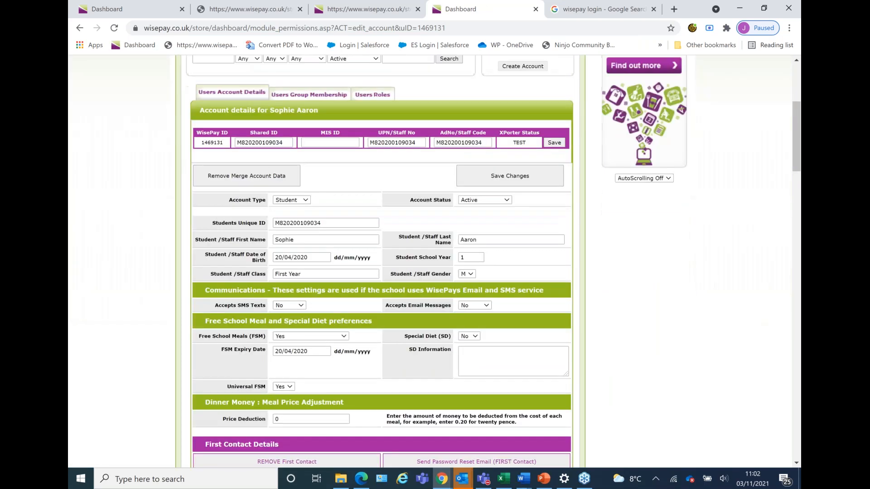
pyautogui.scroll(-3, 469, 276)
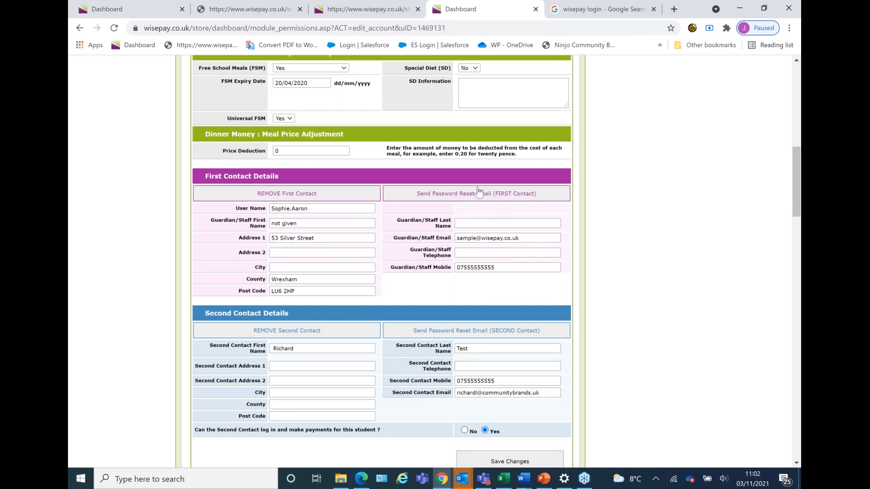
pyautogui.click(524, 239)
# Step: View the WisePay Login page from the Google results for "wisepay login" and return to the open student profile
pyautogui.click(602, 16)
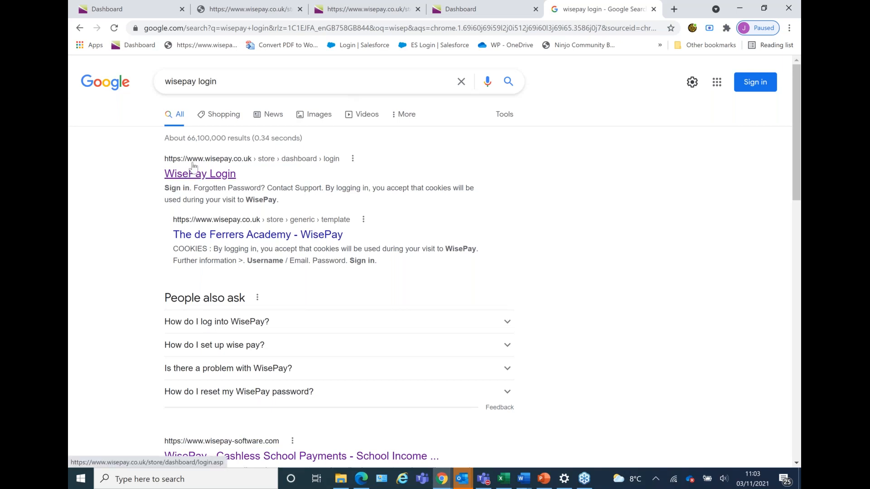
pyautogui.click(204, 175)
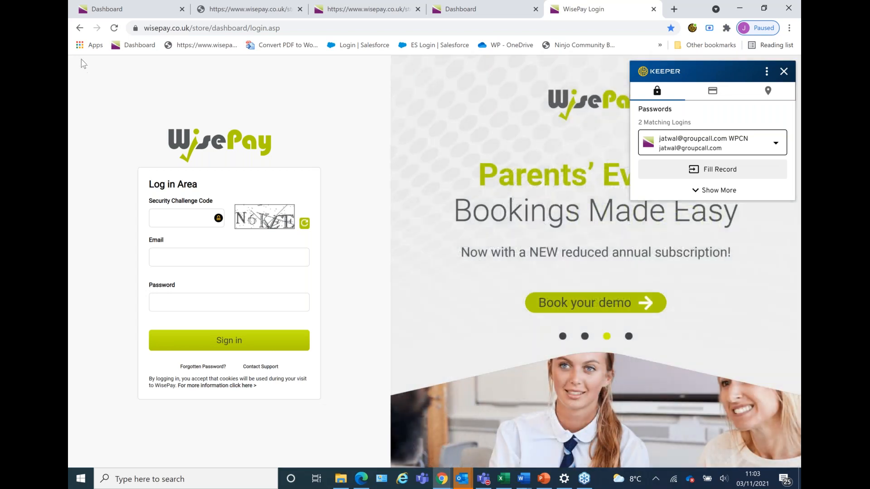
pyautogui.click(80, 28)
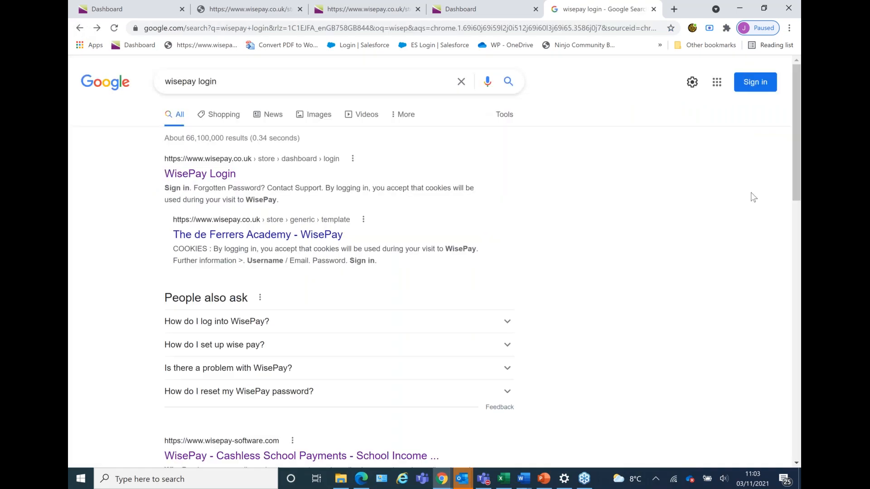
pyautogui.click(470, 11)
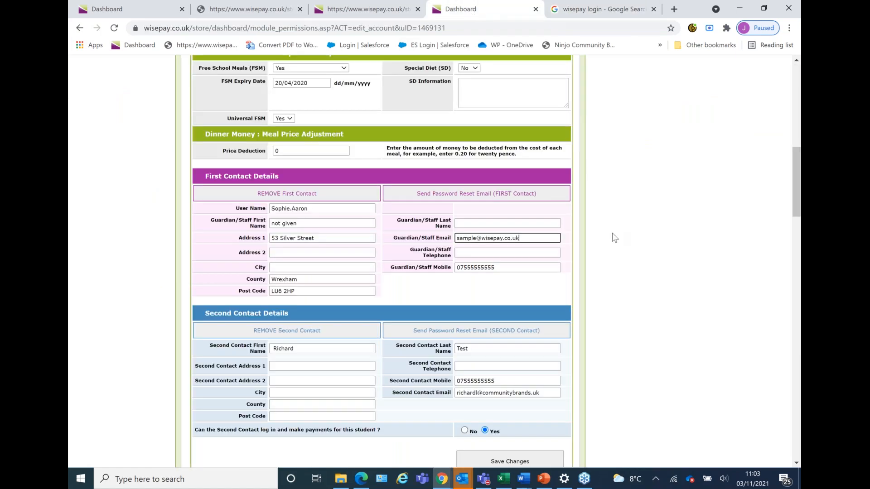
# Step: Review the student's contact details, account identifiers, account status and free school meal preferences in the profile
pyautogui.scroll(5, 614, 237)
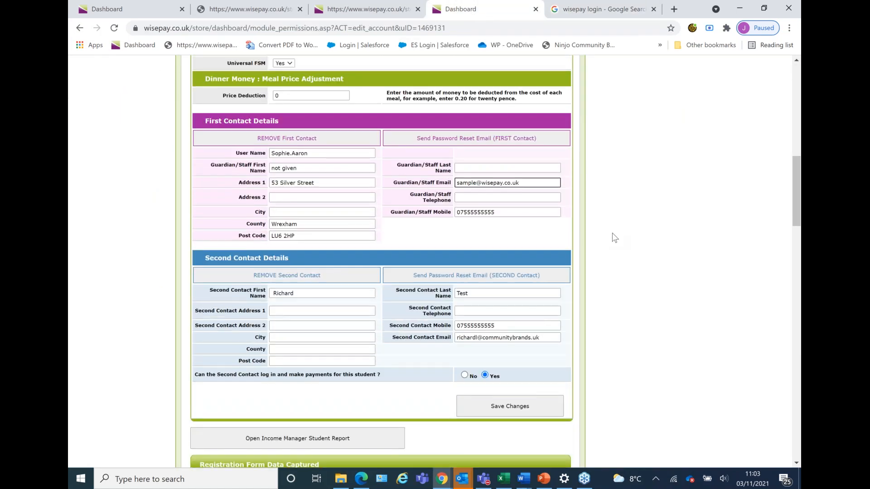
pyautogui.scroll(4, 614, 237)
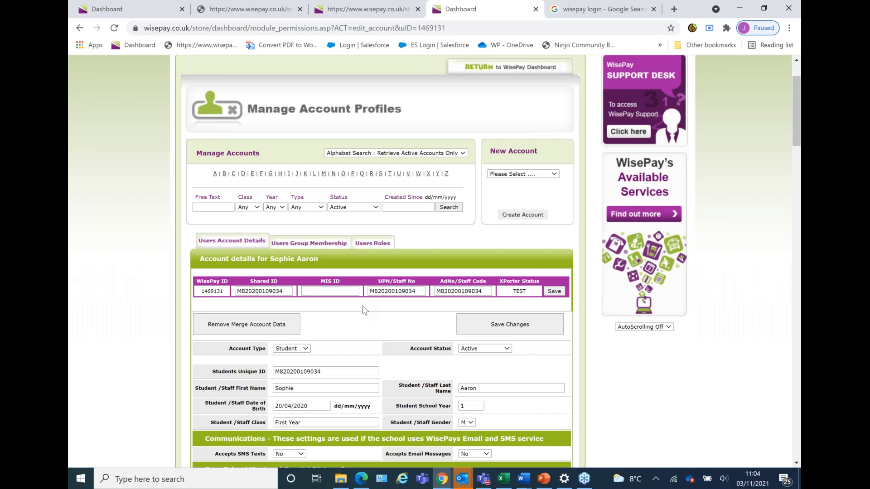
pyautogui.scroll(-1, 227, 133)
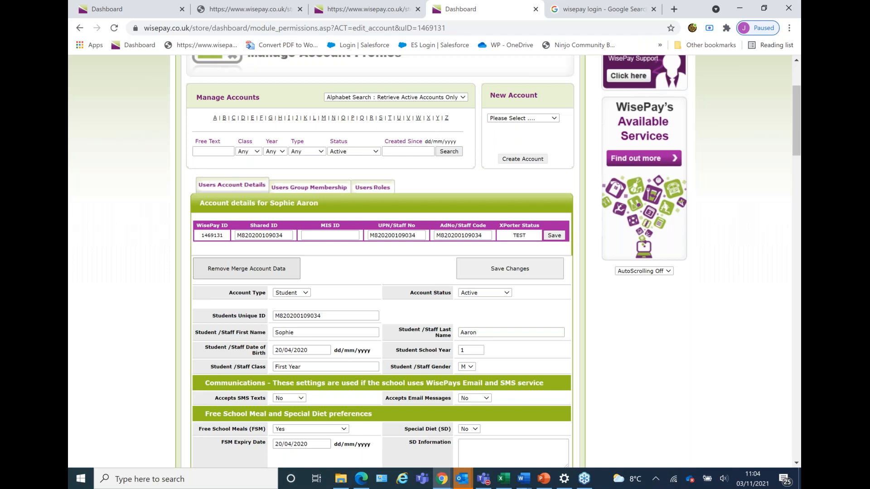
pyautogui.scroll(-2, 380, 261)
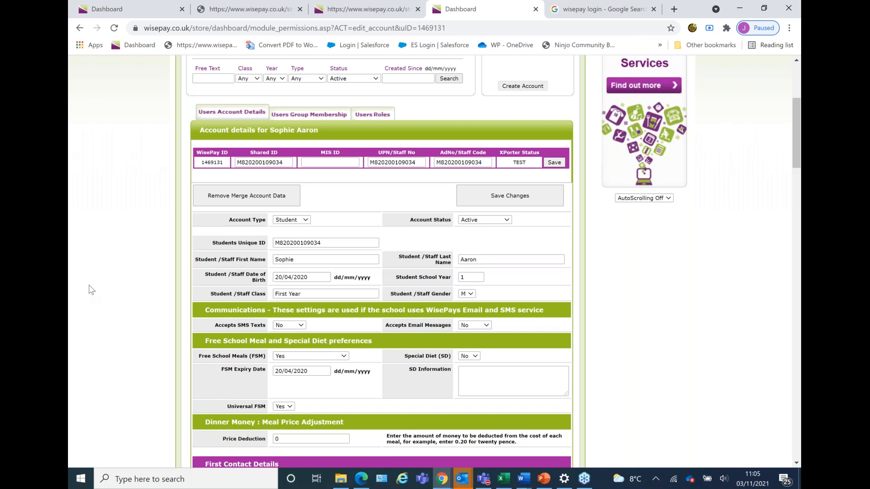
pyautogui.scroll(1, 90, 289)
pyautogui.scroll(4, 89, 290)
# Step: Return to the WisePay dashboard, go to Manual Audience Groups and expand the list of Audience Groups
pyautogui.click(521, 140)
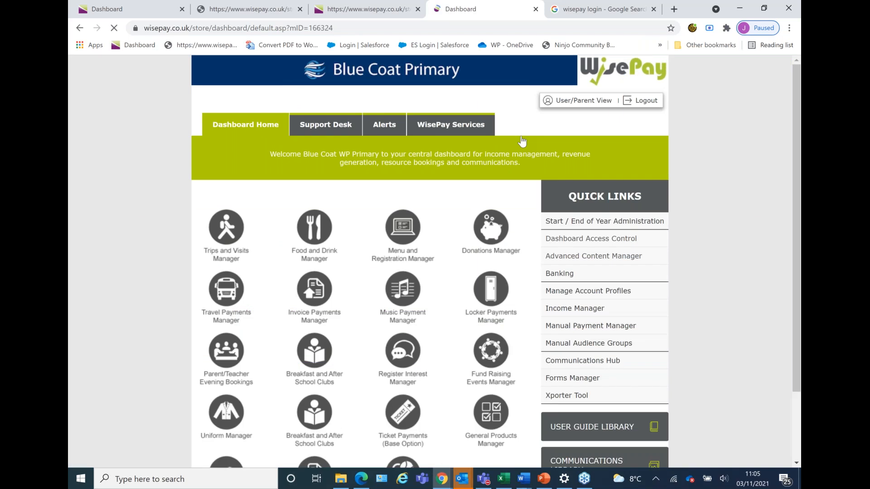
pyautogui.scroll(-1, 521, 141)
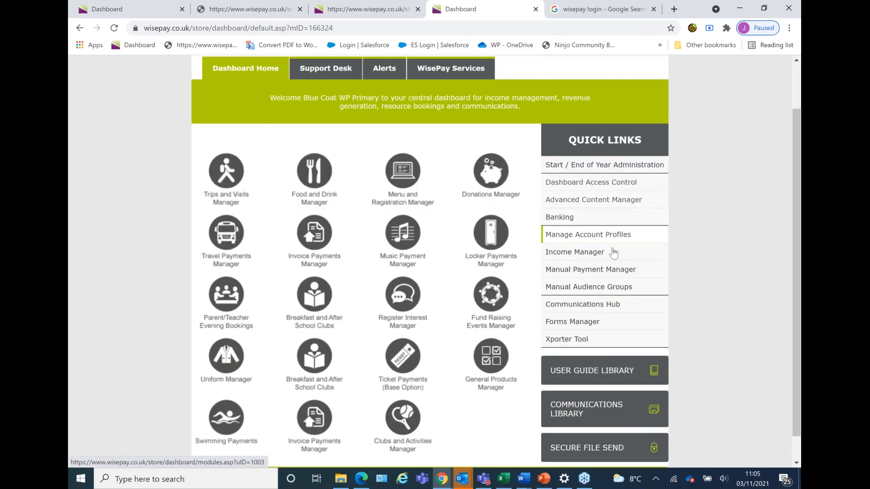
pyautogui.click(612, 291)
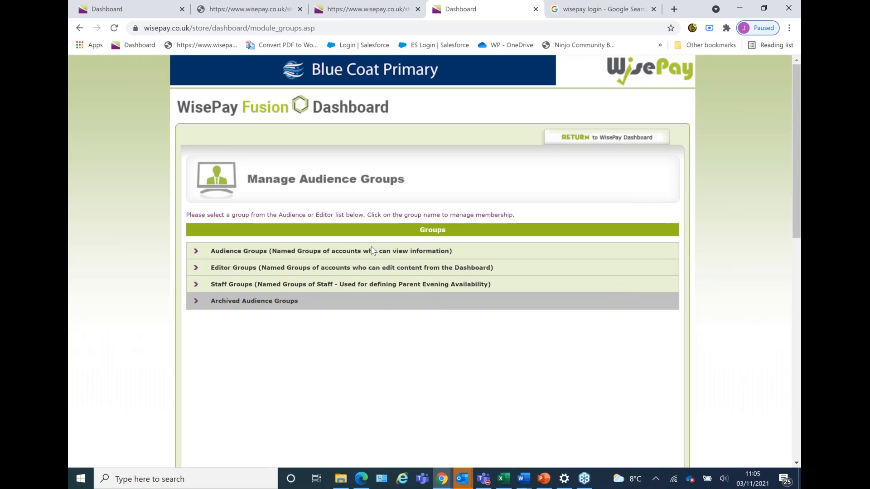
pyautogui.click(372, 251)
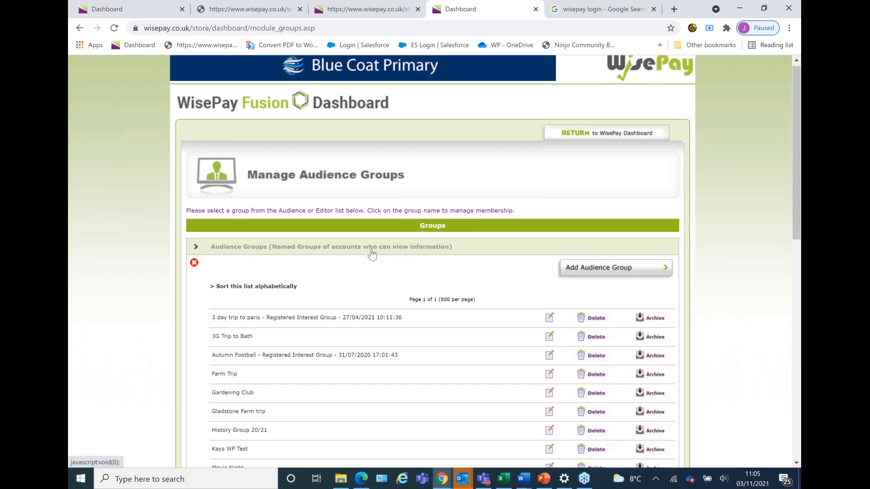
# Step: Add a new audience group named "History class year 10 21/22"
pyautogui.scroll(-2, 498, 227)
pyautogui.click(600, 197)
pyautogui.click(563, 199)
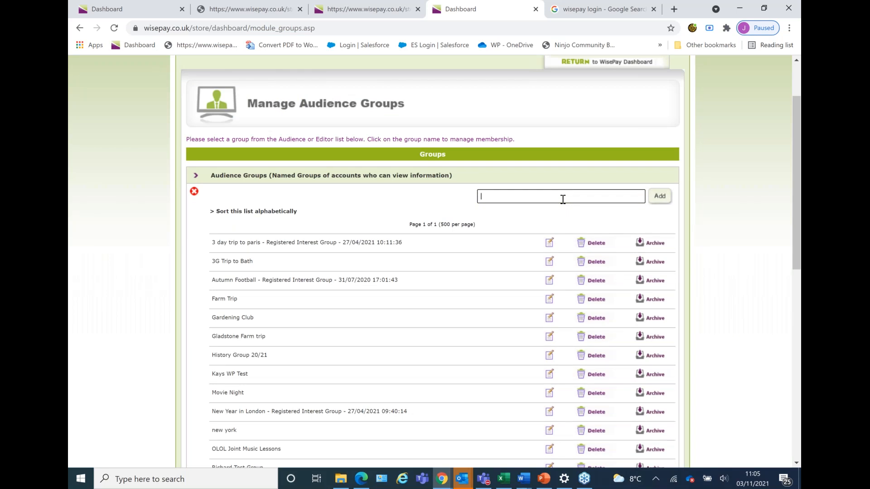
pyautogui.write('History')
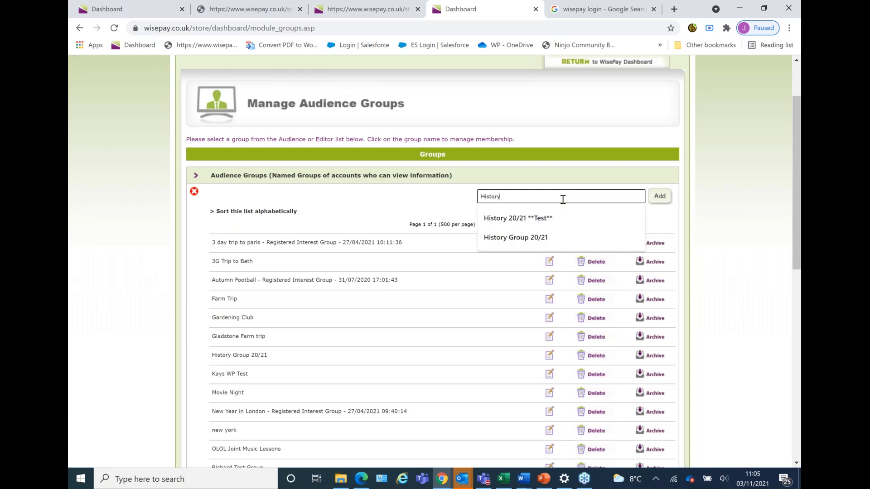
pyautogui.write(' class')
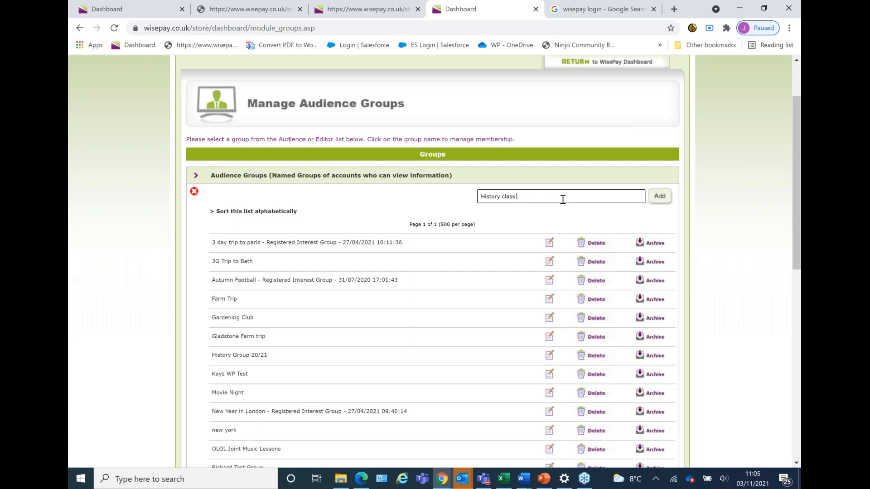
pyautogui.write('year 10 21/22')
pyautogui.click(660, 197)
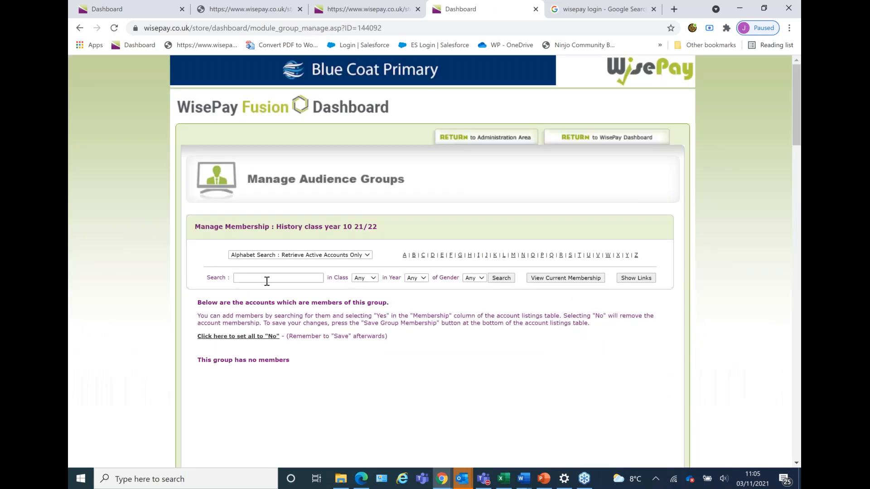
# Step: Search the accounts by student first name, set the First Year student's membership to Yes and save the group membership
pyautogui.click(266, 281)
pyautogui.write('harry')
pyautogui.press('Return')
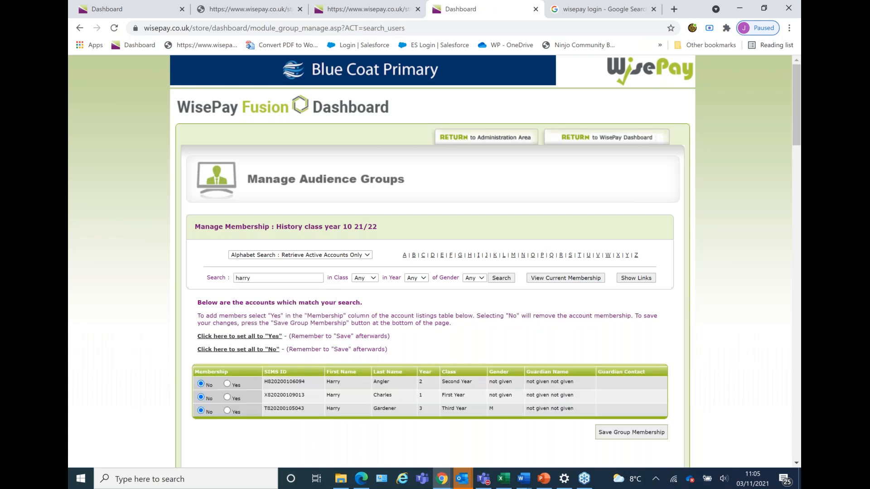
pyautogui.scroll(-2, 434, 252)
pyautogui.scroll(-1, 434, 252)
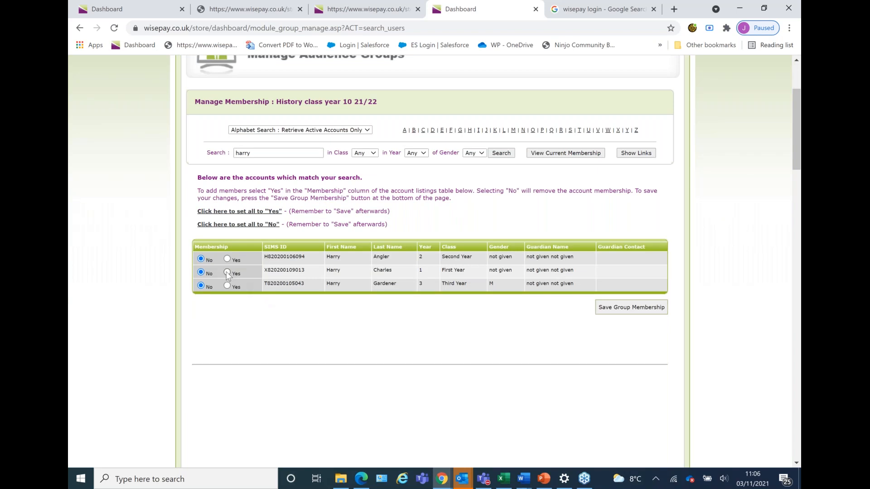
pyautogui.click(638, 310)
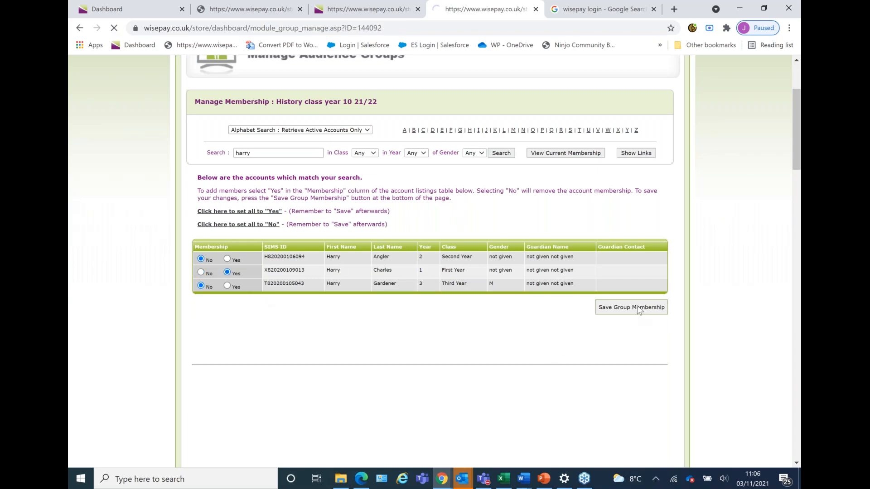
# Step: Check the member list of "History class year 10 21/22" and save the group membership again
pyautogui.scroll(-2, 485, 360)
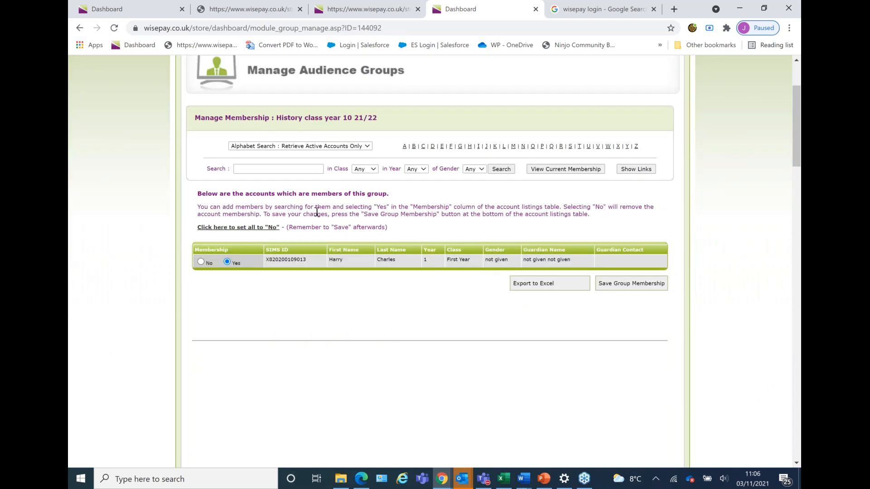
pyautogui.click(278, 169)
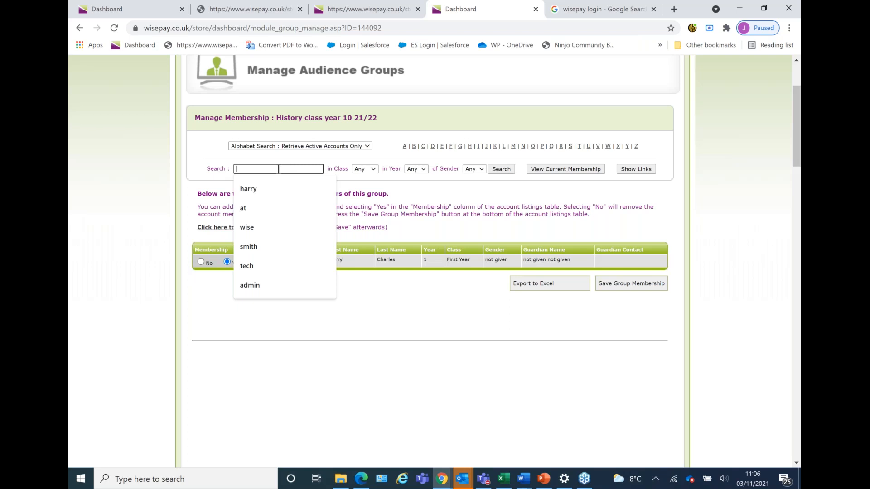
pyautogui.click(645, 231)
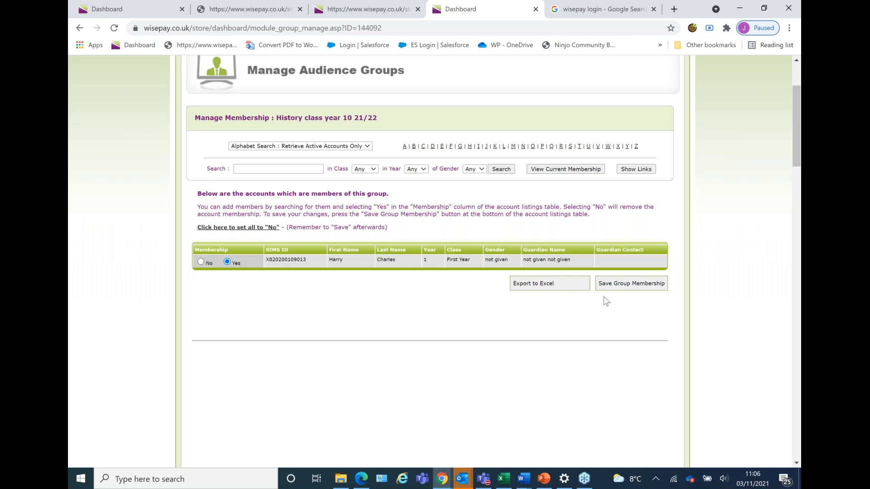
pyautogui.click(641, 289)
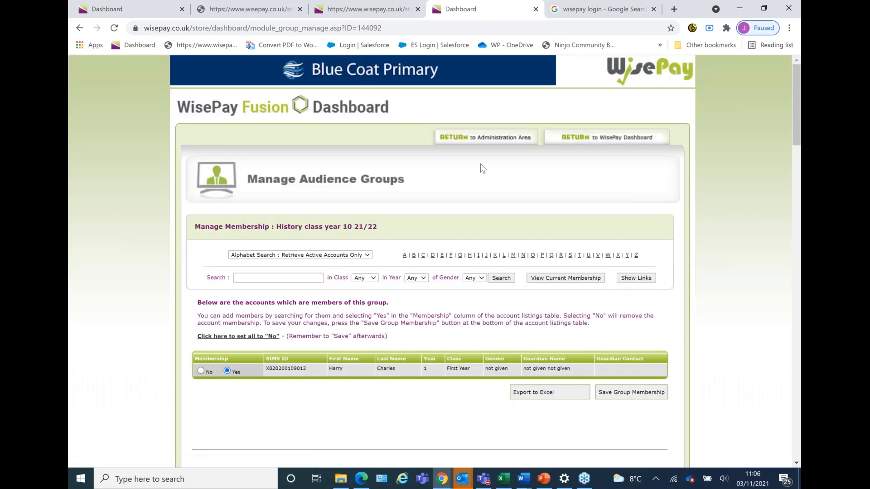
# Step: Return to the administration area, expand the Audience Groups and look through the list for the new history class group
pyautogui.click(496, 138)
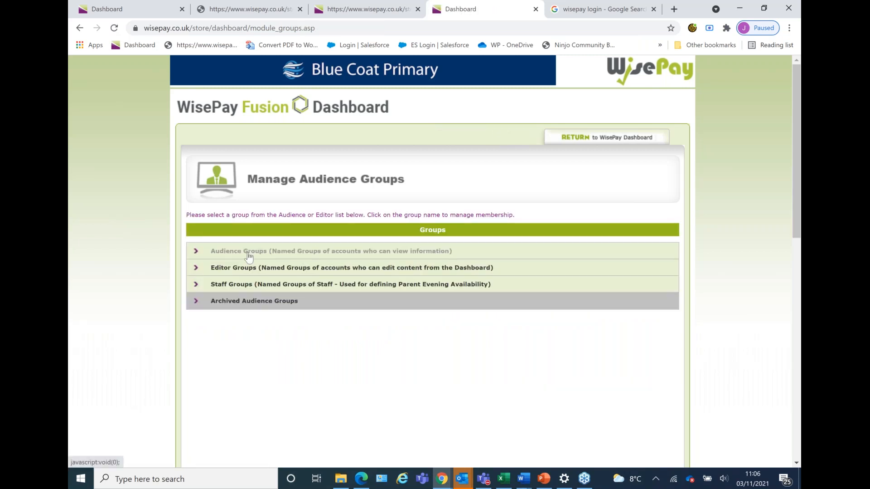
pyautogui.click(247, 252)
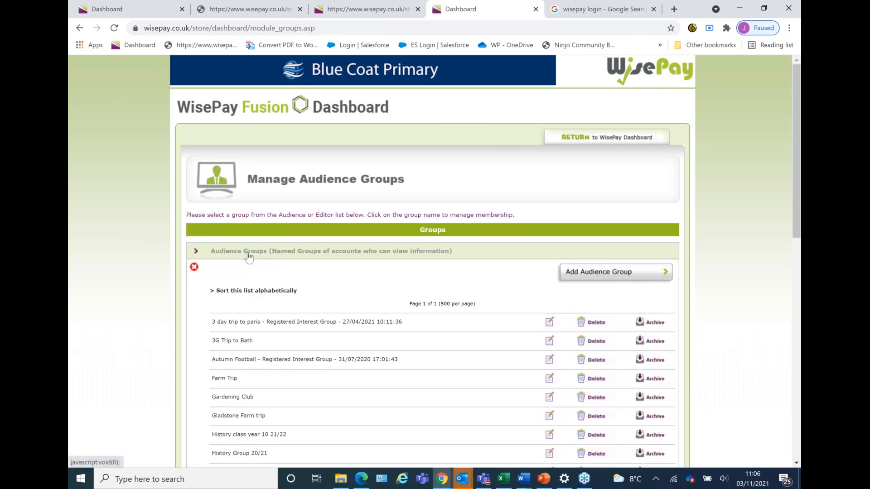
pyautogui.scroll(-4, 248, 256)
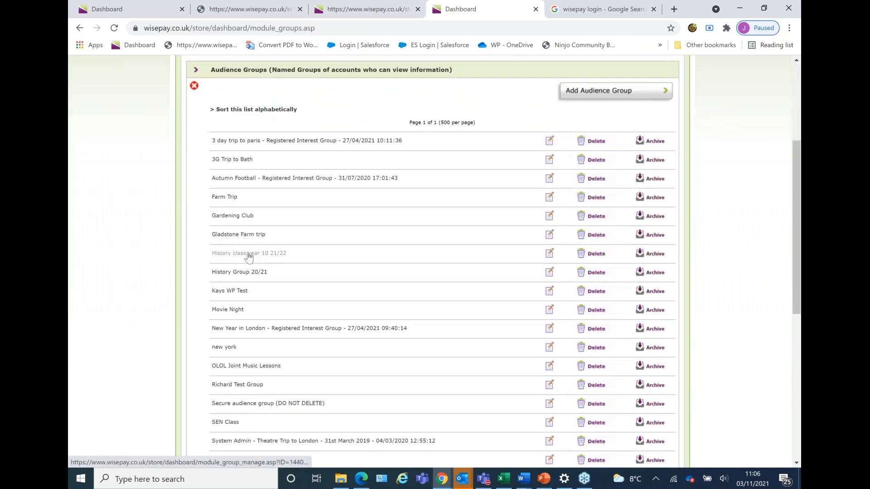
pyautogui.scroll(-3, 248, 257)
pyautogui.scroll(1, 248, 256)
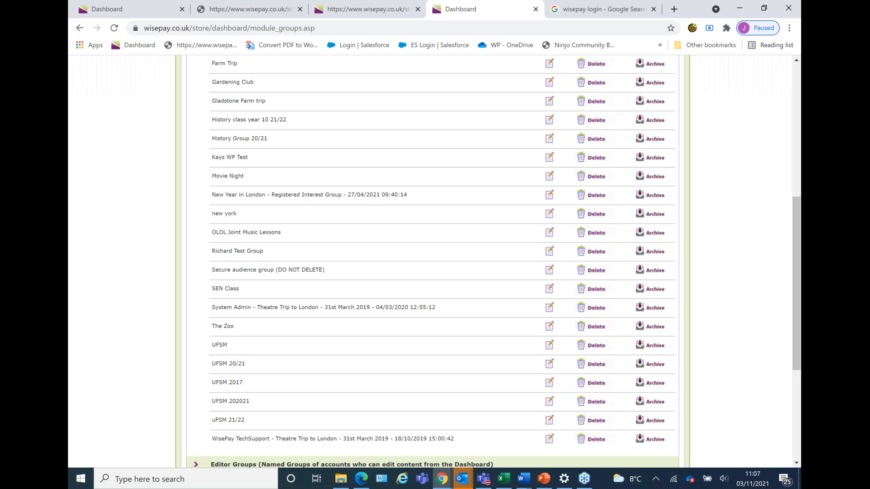
pyautogui.scroll(2, 630, 223)
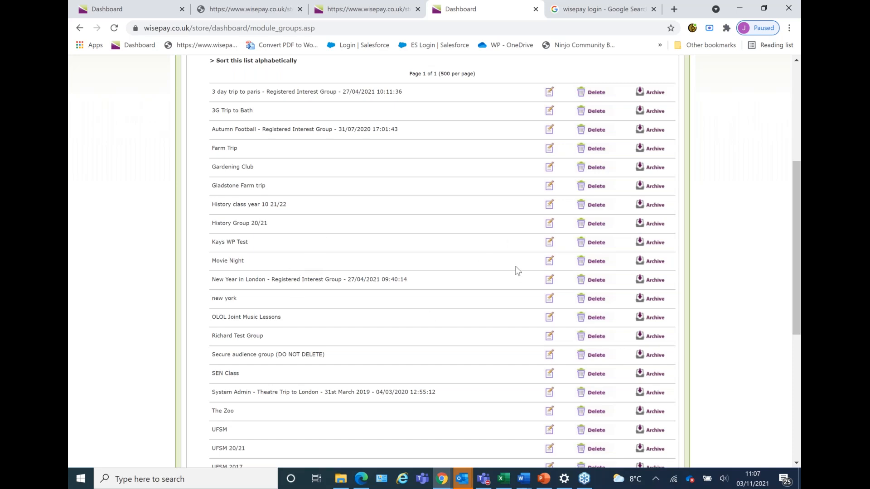
# Step: Try to delete the audience group "History Group 20/21" and confirm the deletion
pyautogui.click(595, 224)
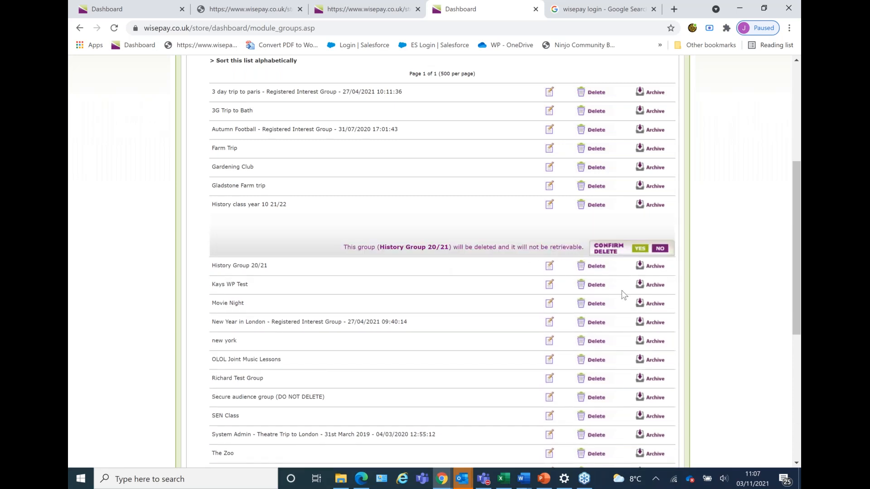
pyautogui.click(638, 249)
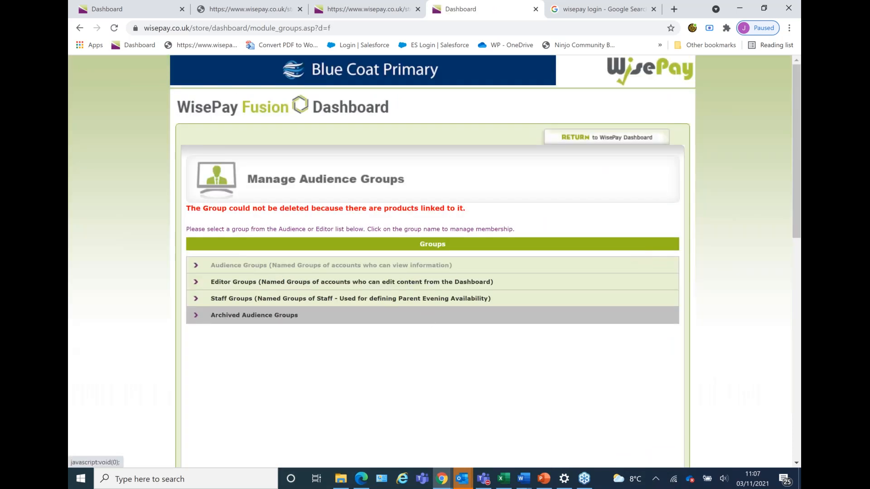
# Step: Expand the Audience Groups again and look through the whole list for the yearly UFSM groups
pyautogui.click(279, 267)
pyautogui.scroll(-3, 433, 263)
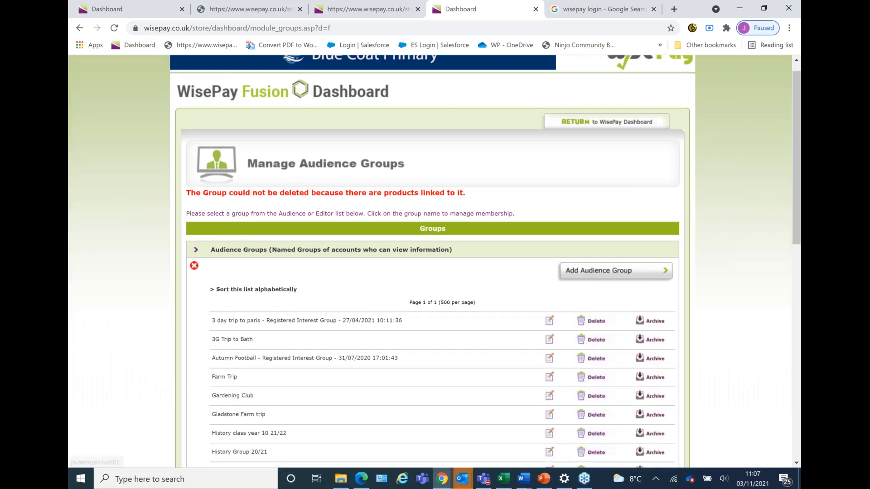
pyautogui.scroll(-3, 274, 186)
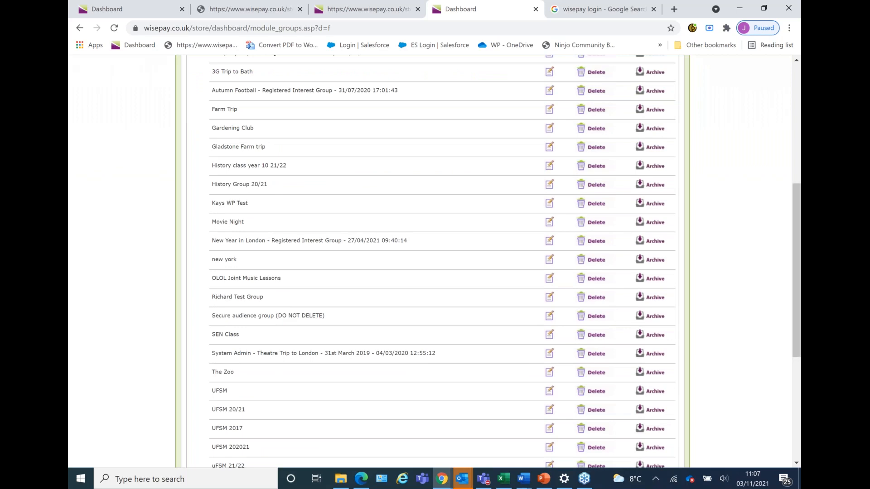
pyautogui.scroll(-3, 433, 262)
pyautogui.scroll(7, 432, 263)
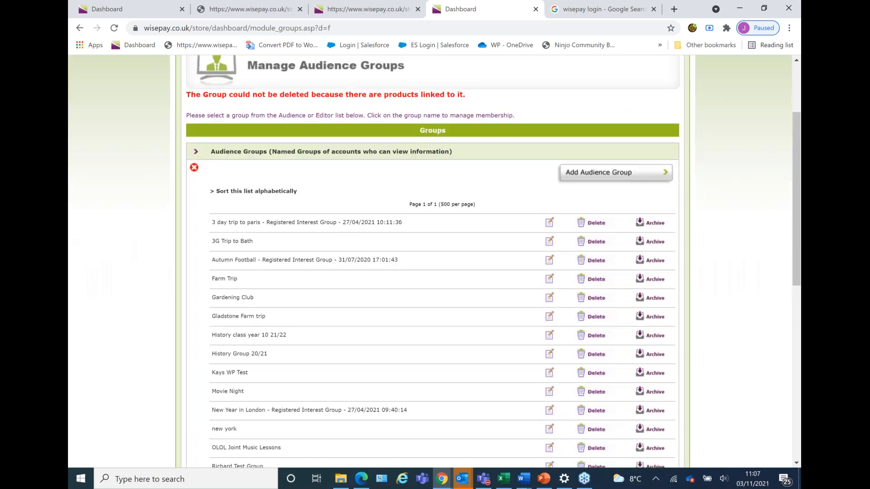
pyautogui.scroll(-2, 330, 335)
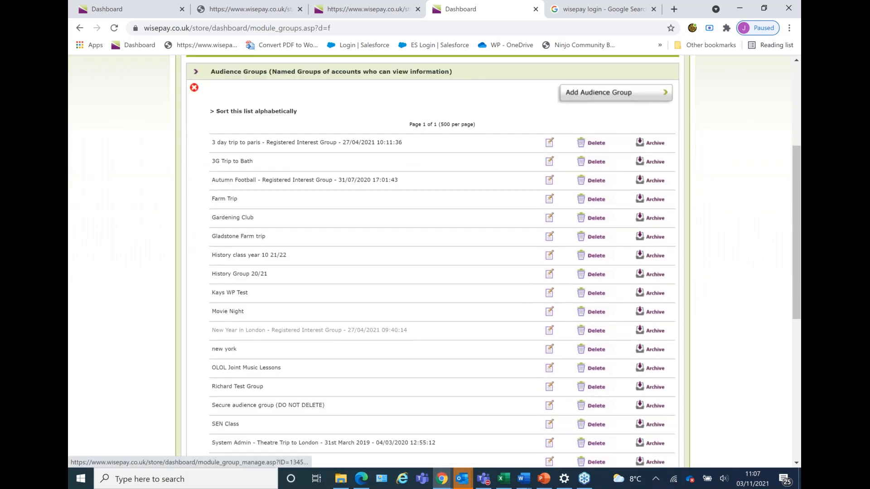
pyautogui.scroll(-2, 245, 329)
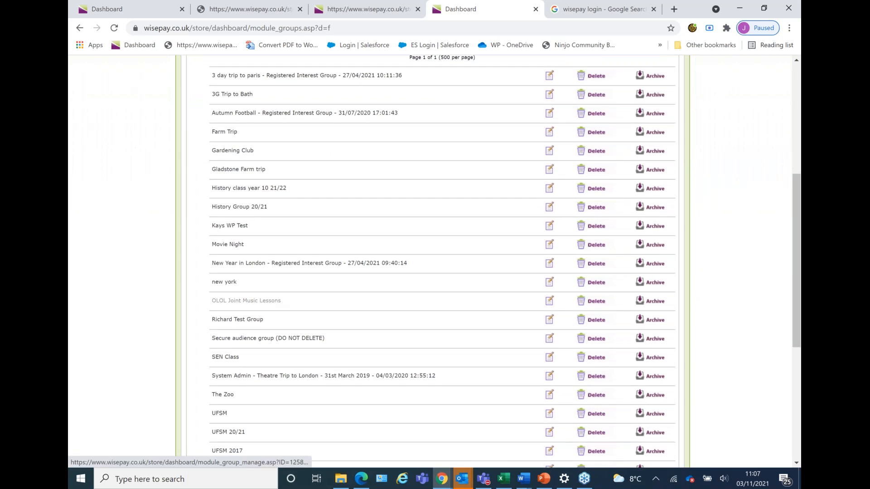
pyautogui.scroll(-1, 245, 300)
pyautogui.scroll(-3, 244, 294)
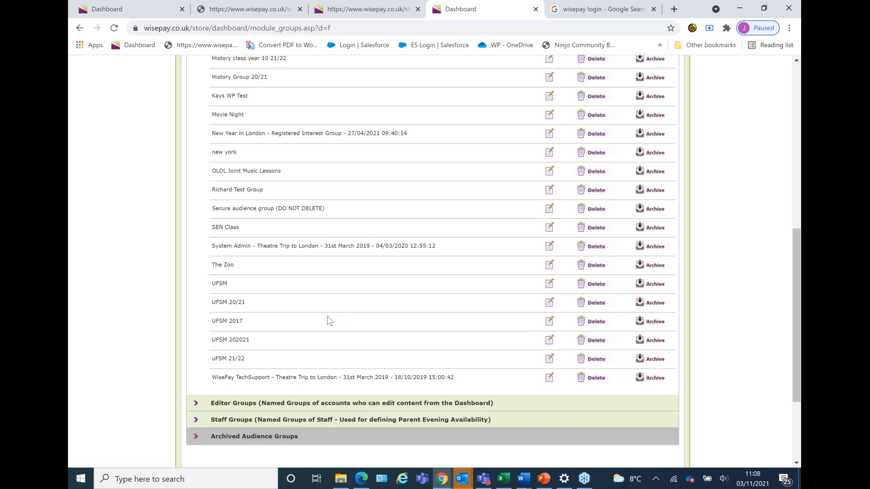
# Step: Open the membership of the "UFSM 2017" group and look through its member accounts
pyautogui.click(227, 321)
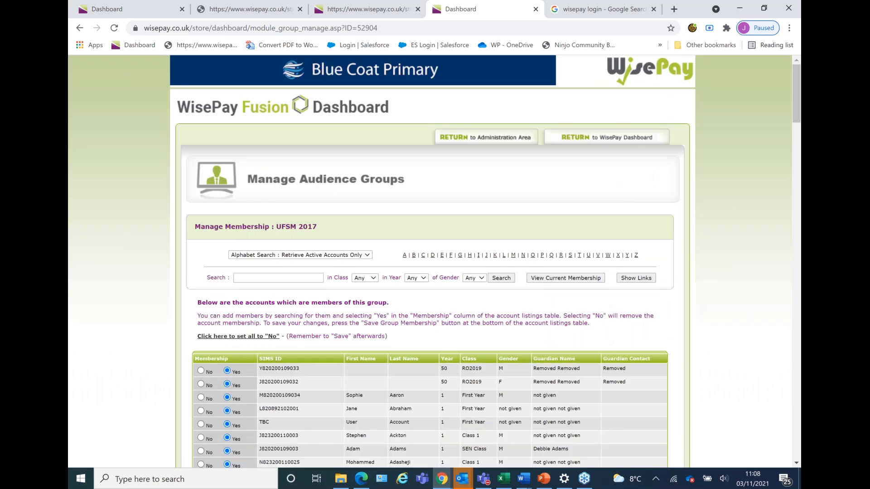
pyautogui.scroll(-4, 434, 260)
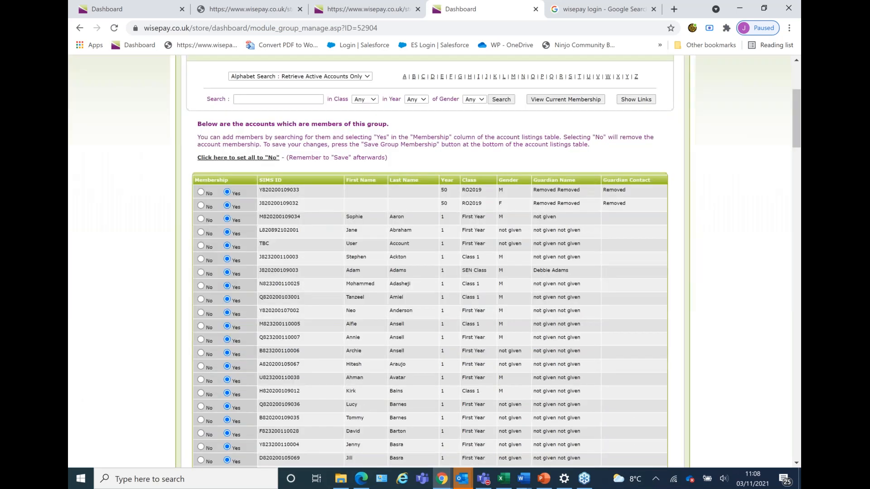
pyautogui.scroll(-12, 434, 260)
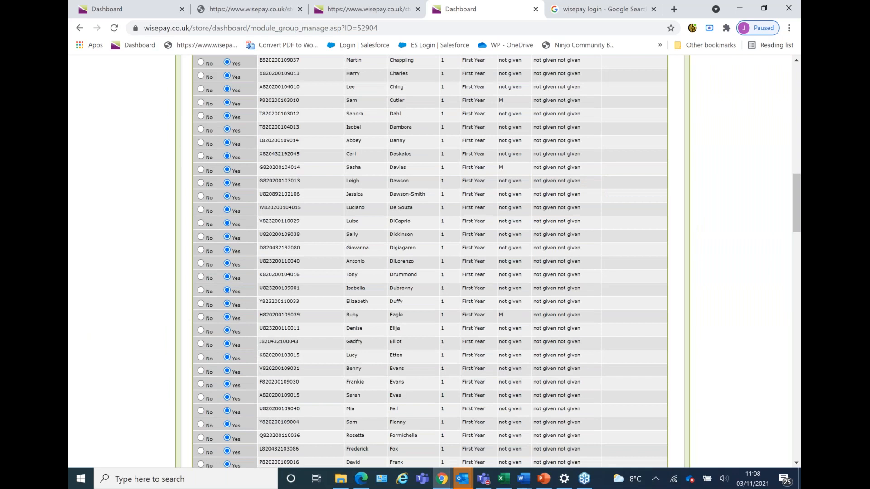
pyautogui.scroll(15, 434, 260)
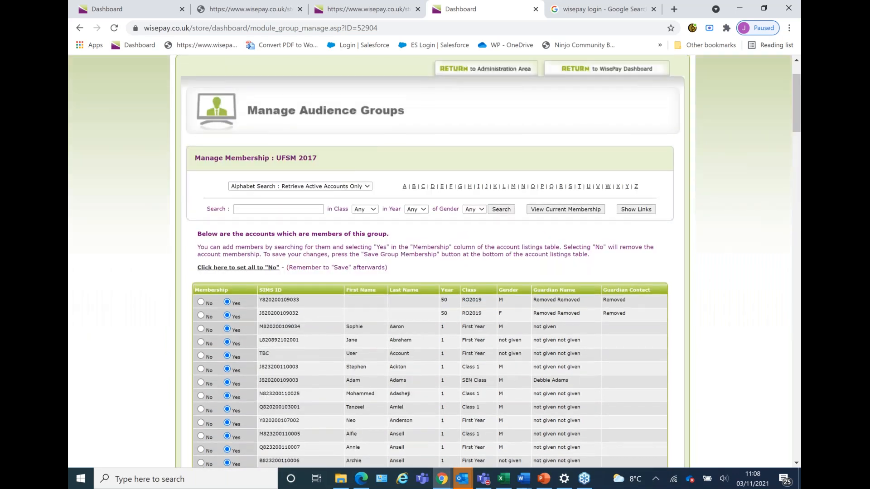
# Step: Return to the administration area, expand the Audience Groups and open the membership of "3G Trip to Bath"
pyautogui.click(481, 69)
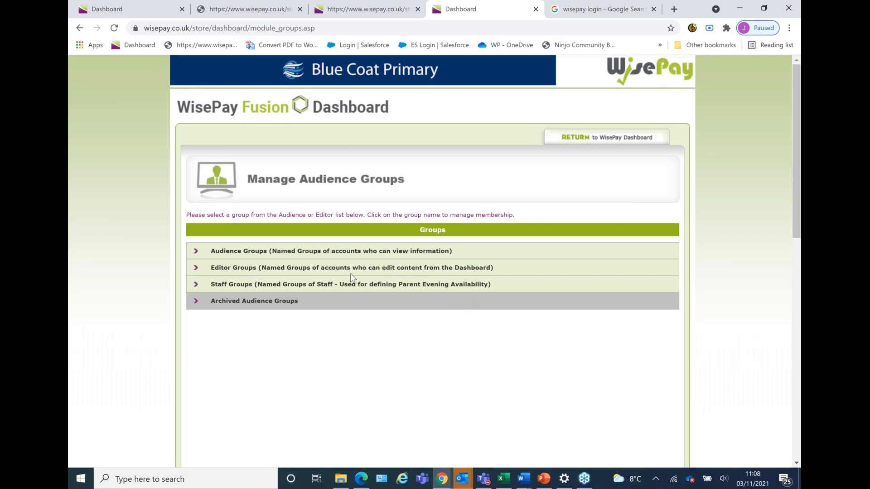
pyautogui.click(317, 252)
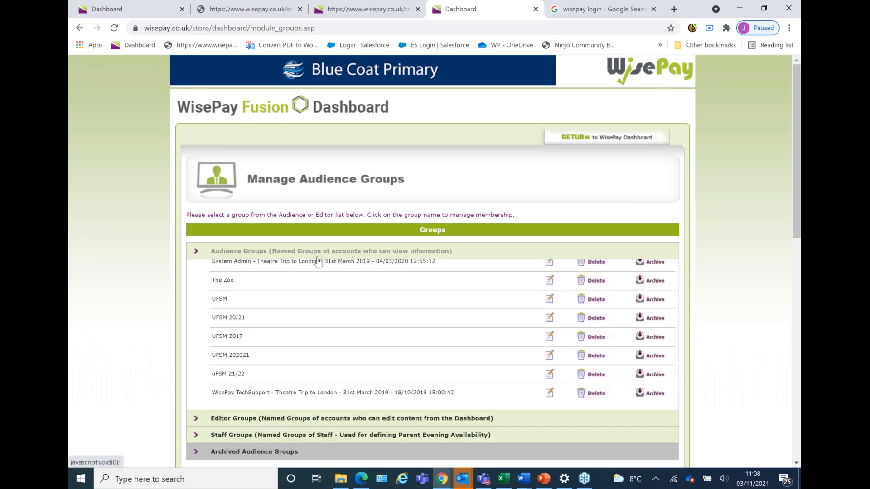
pyautogui.click(238, 344)
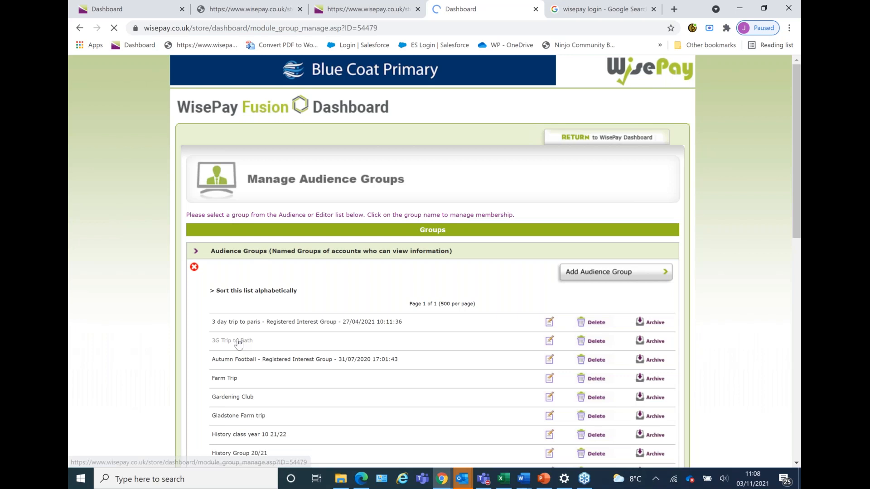
pyautogui.scroll(-3, 239, 344)
# Step: Search the accounts by student first name, set the Second Year student's membership to Yes and save the group membership
pyautogui.click(252, 157)
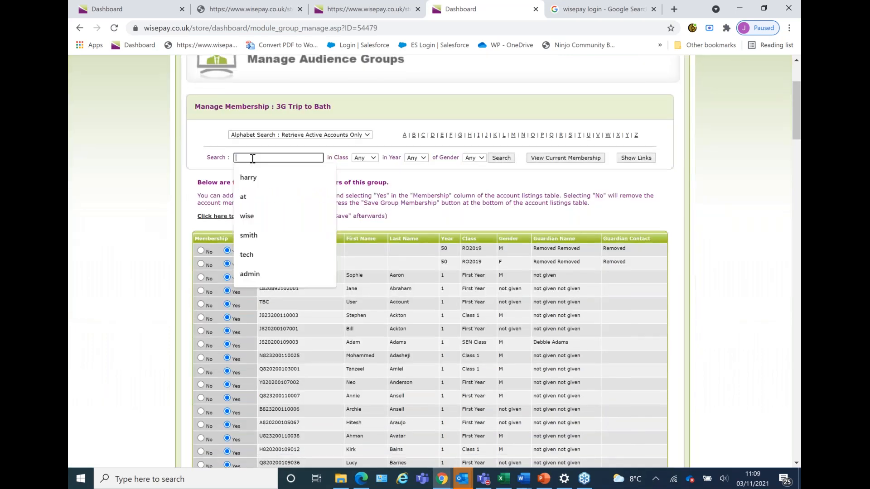
pyautogui.click(267, 178)
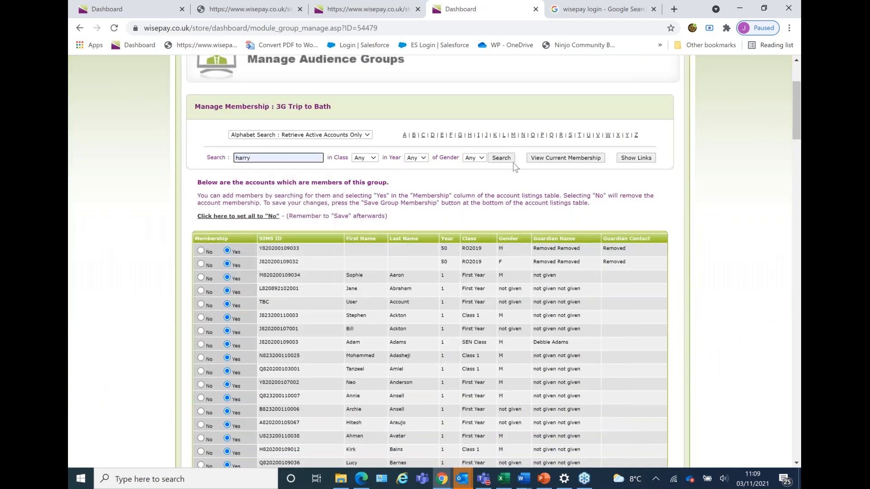
pyautogui.click(500, 159)
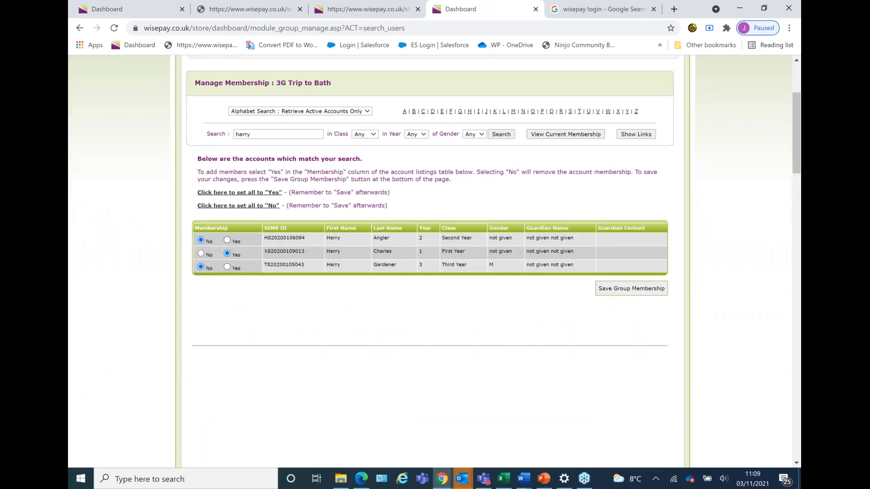
pyautogui.click(227, 240)
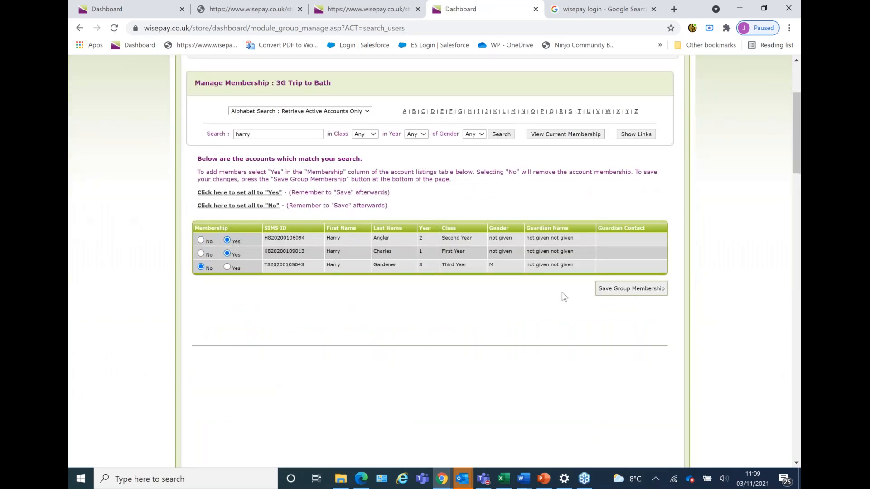
pyautogui.click(649, 287)
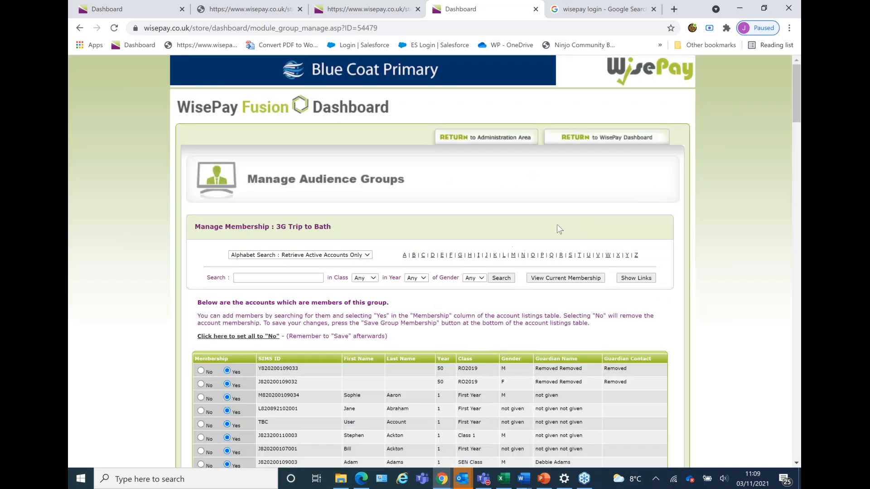
# Step: Return to the WisePay Dashboard, open Manage Account Profiles and search the active accounts by student name
pyautogui.click(579, 141)
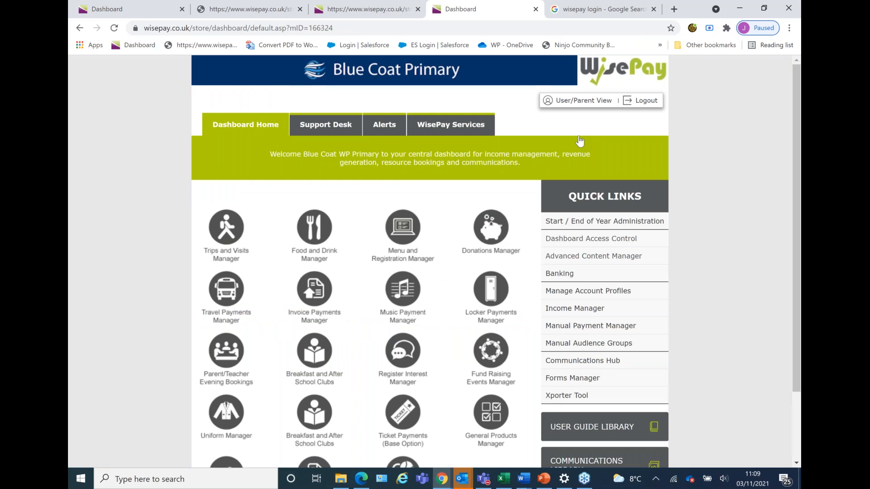
pyautogui.scroll(-2, 580, 141)
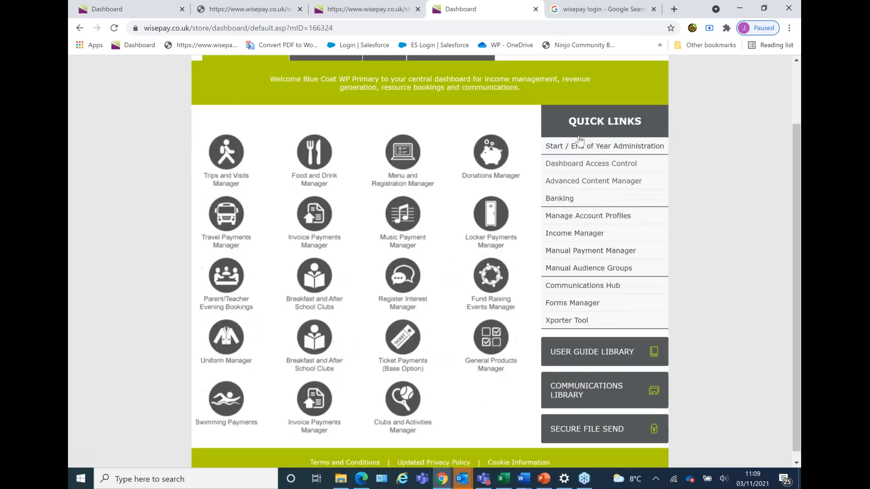
pyautogui.click(589, 217)
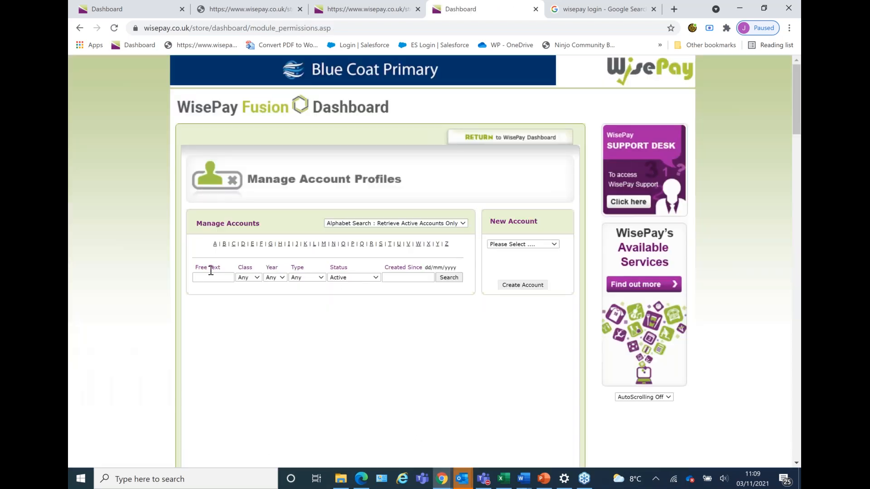
pyautogui.click(213, 277)
pyautogui.write('aron')
pyautogui.press('Return')
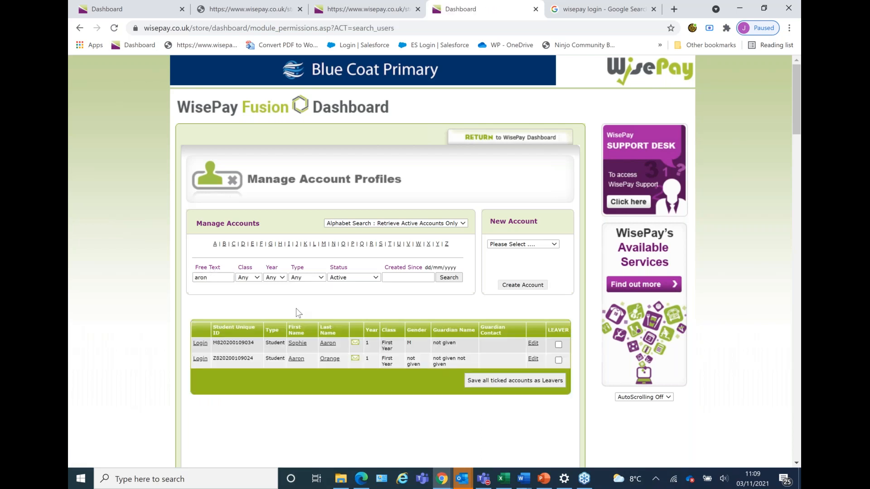
# Step: Open the account details of the first student in the search results and look for the Income Manager Student Report option
pyautogui.scroll(-1, 295, 308)
pyautogui.scroll(-1, 295, 308)
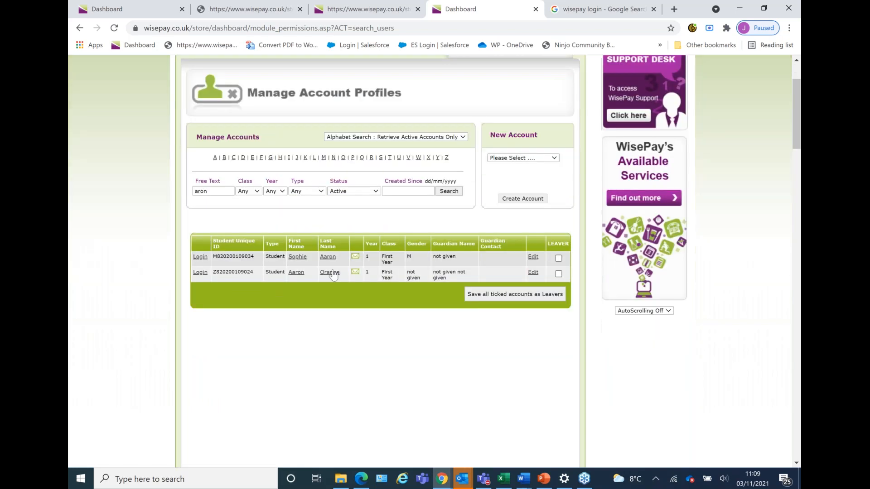
pyautogui.click(296, 261)
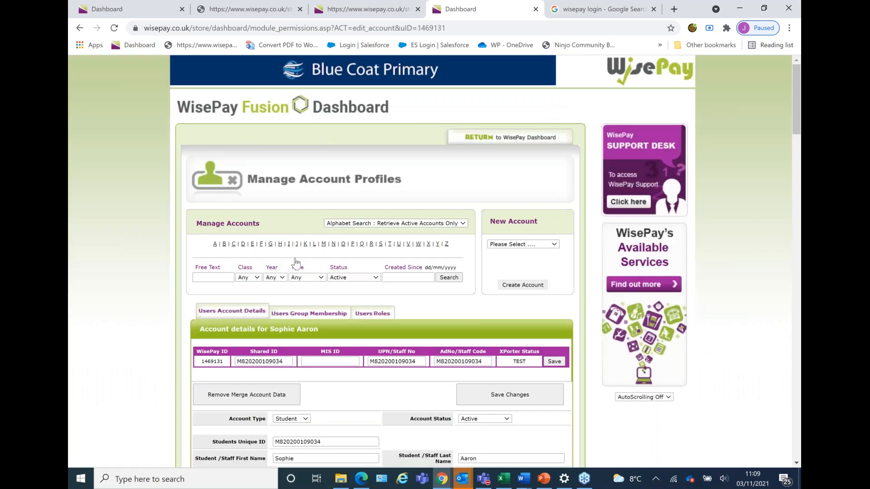
pyautogui.scroll(-20, 296, 261)
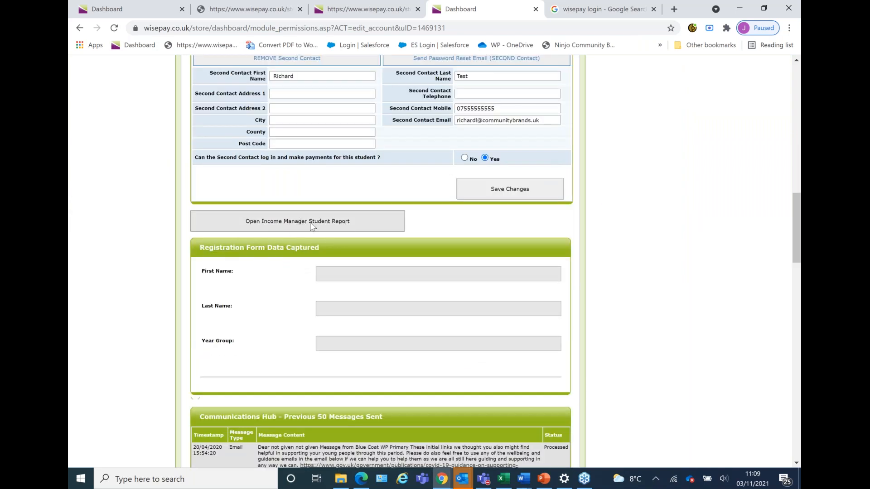
# Step: Open the student's Income Manager Student Report and look through the payment history for an online card payment
pyautogui.click(310, 222)
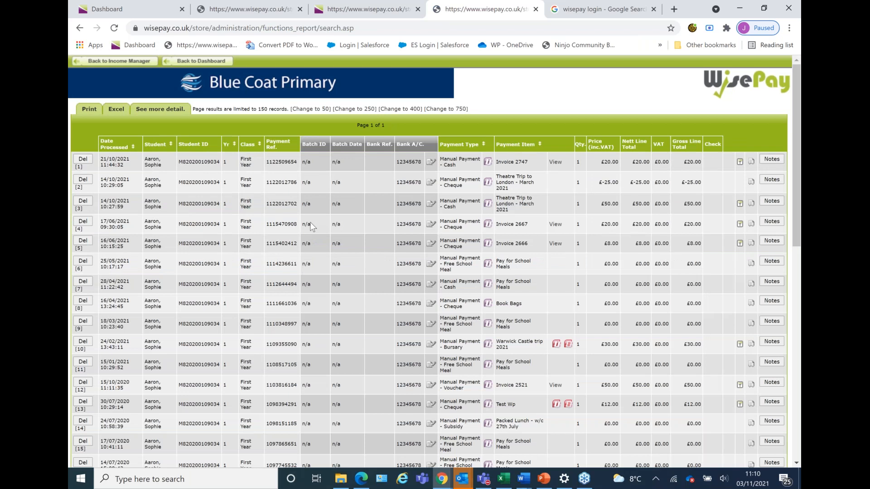
pyautogui.scroll(-2, 310, 222)
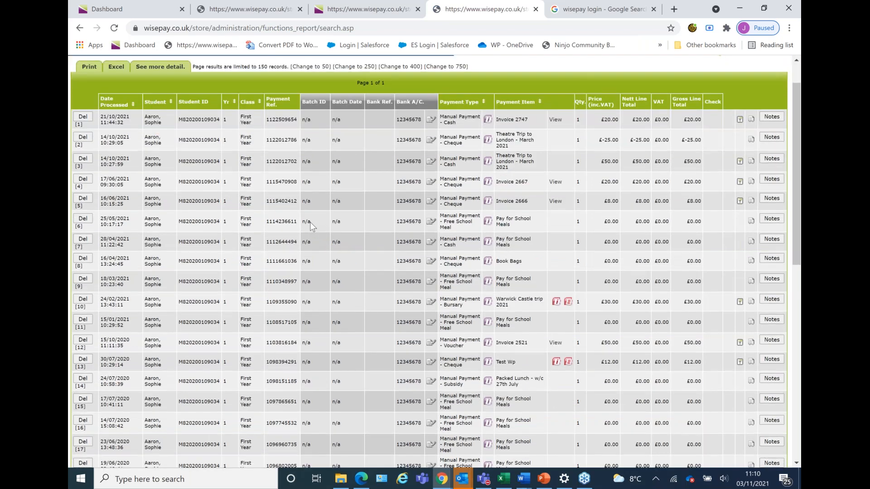
pyautogui.scroll(-1, 309, 222)
pyautogui.scroll(-3, 310, 222)
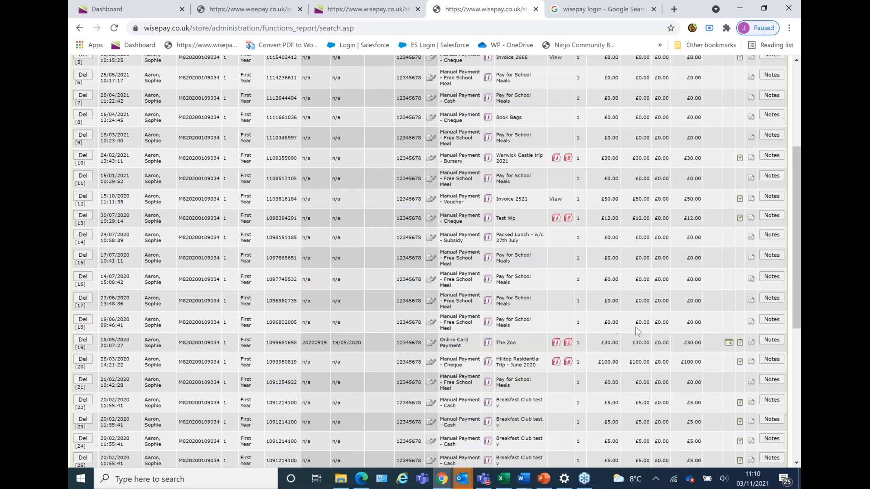
# Step: Inspect the refund form and the transaction details of the online card payment for "The Zoo", and leave the refund form open
pyautogui.click(727, 344)
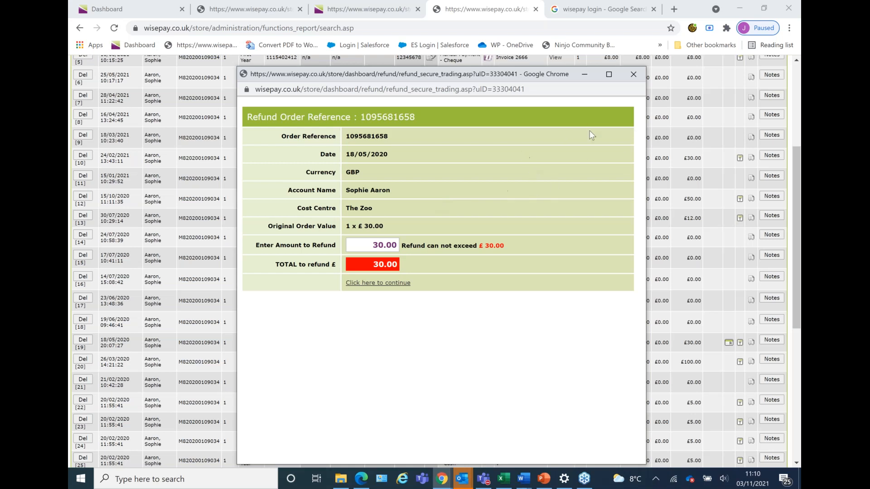
pyautogui.click(630, 80)
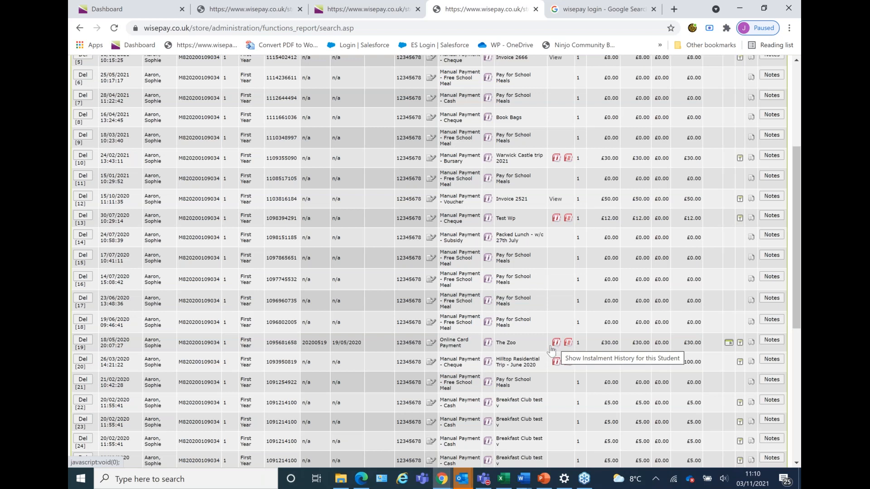
pyautogui.click(487, 344)
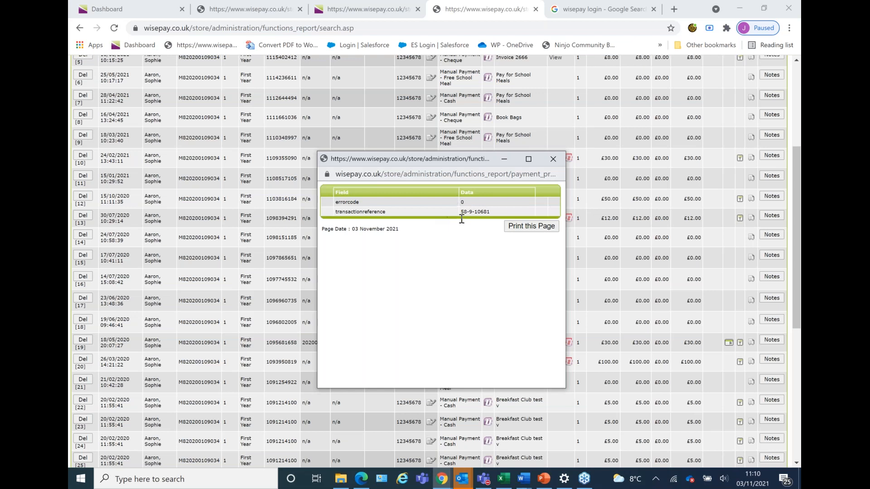
pyautogui.click(553, 159)
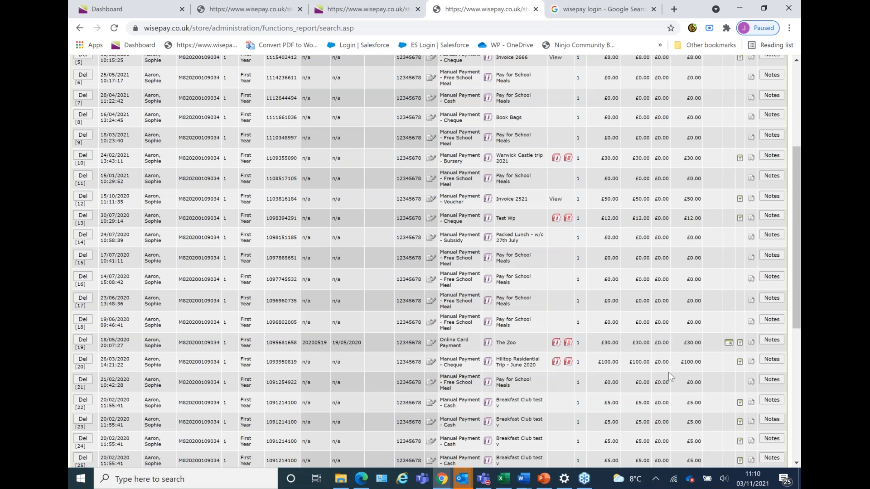
pyautogui.click(728, 344)
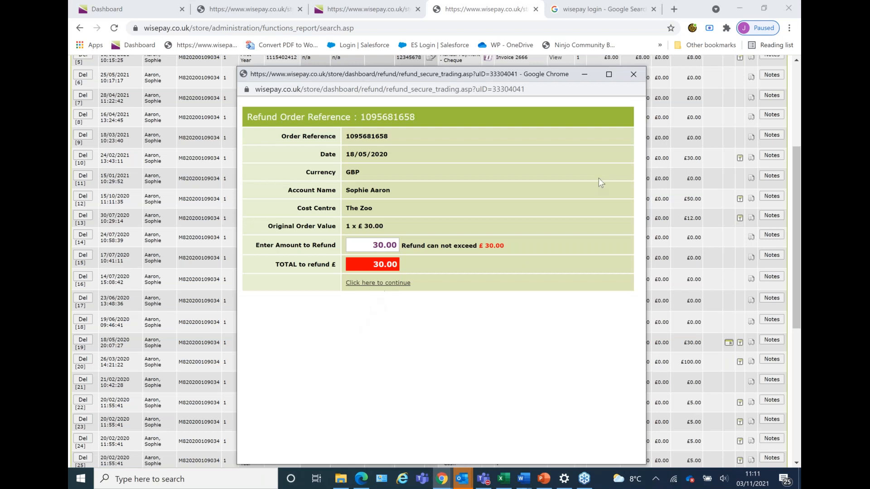
# Step: Close the refund form, open the transfer form for "The Zoo" card payment and choose the third listed account as target account
pyautogui.click(641, 76)
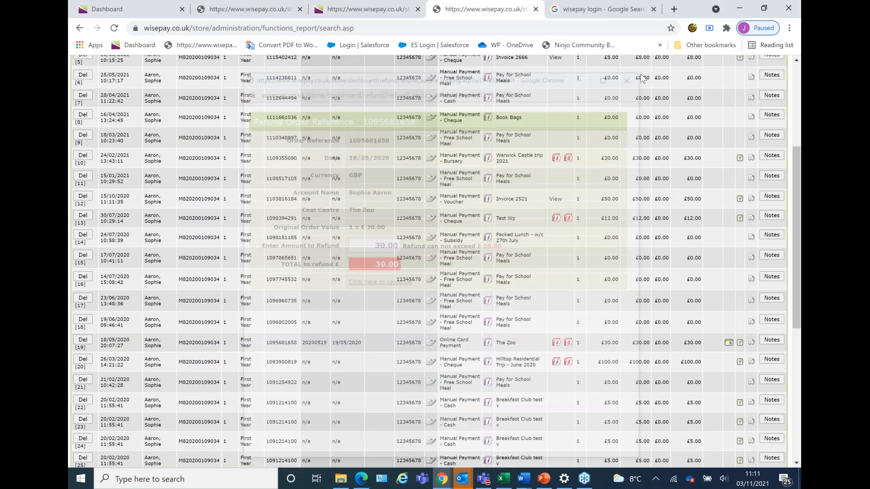
pyautogui.click(740, 343)
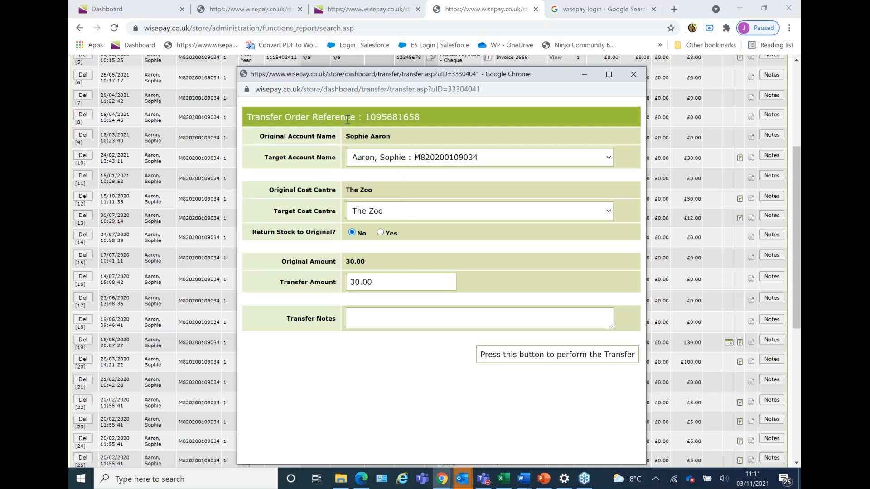
pyautogui.click(453, 163)
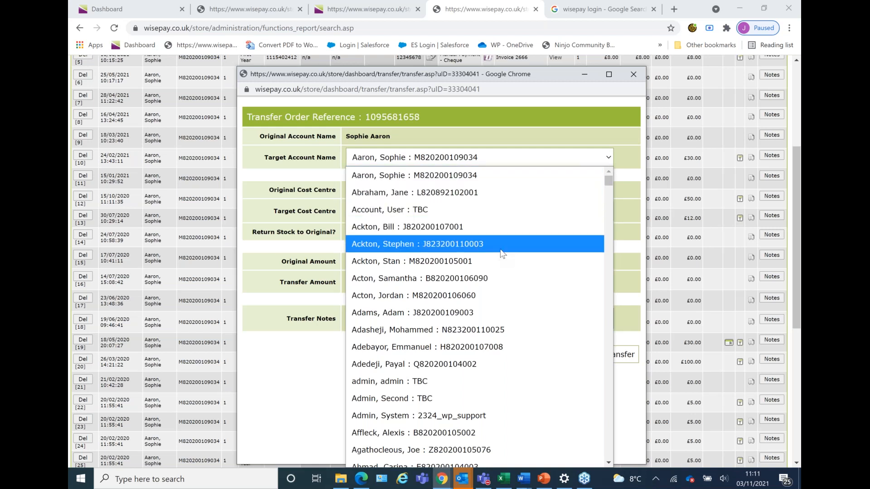
pyautogui.scroll(-2, 501, 253)
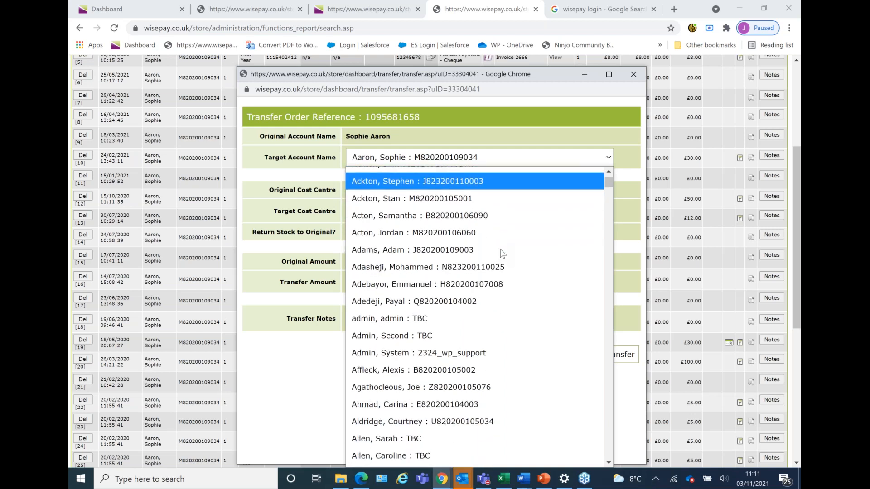
pyautogui.scroll(-5, 501, 253)
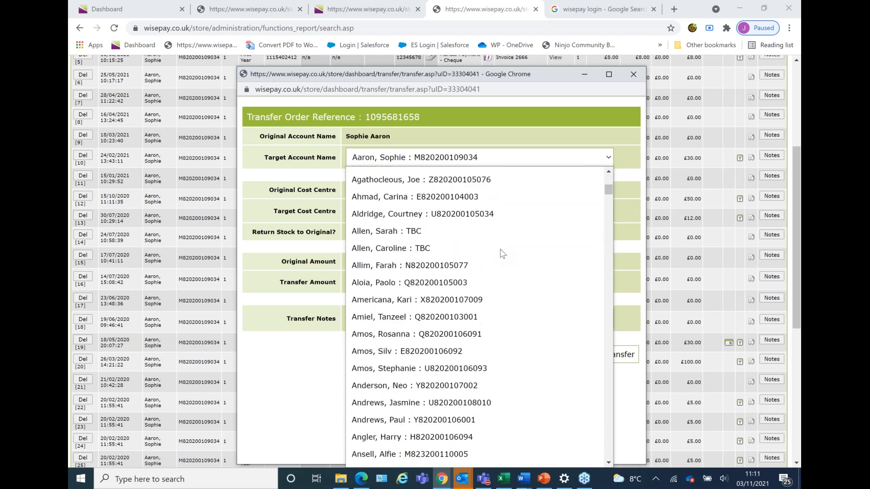
pyautogui.scroll(-1, 501, 254)
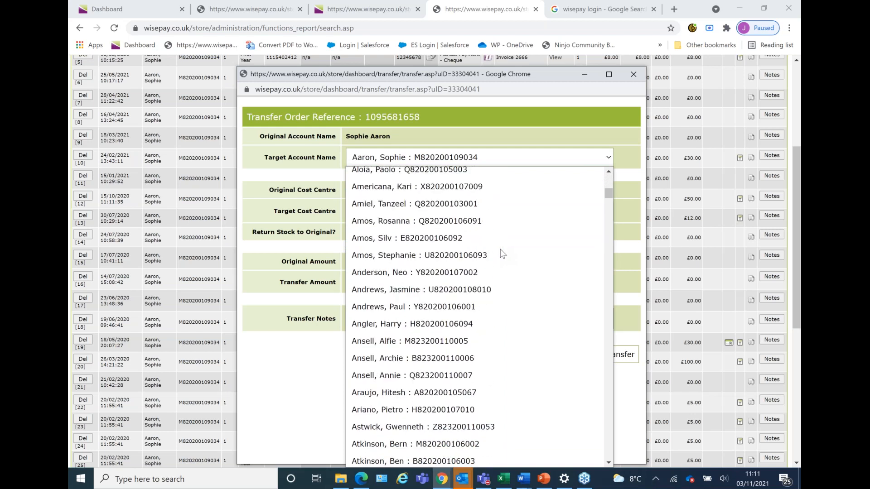
pyautogui.scroll(-2, 502, 253)
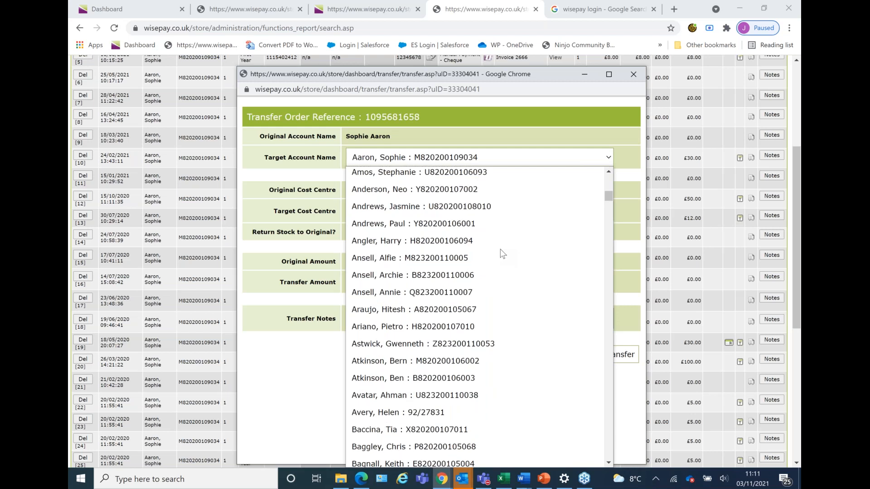
pyautogui.scroll(6, 502, 254)
pyautogui.scroll(5, 502, 254)
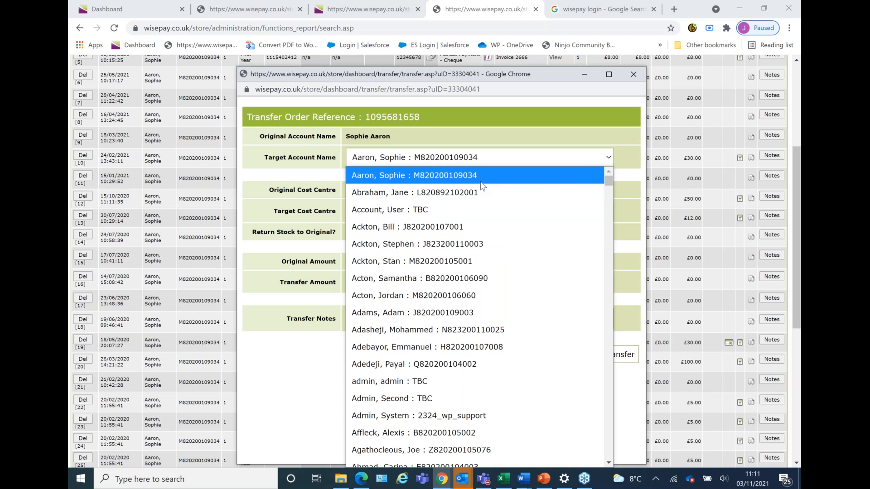
pyautogui.click(455, 208)
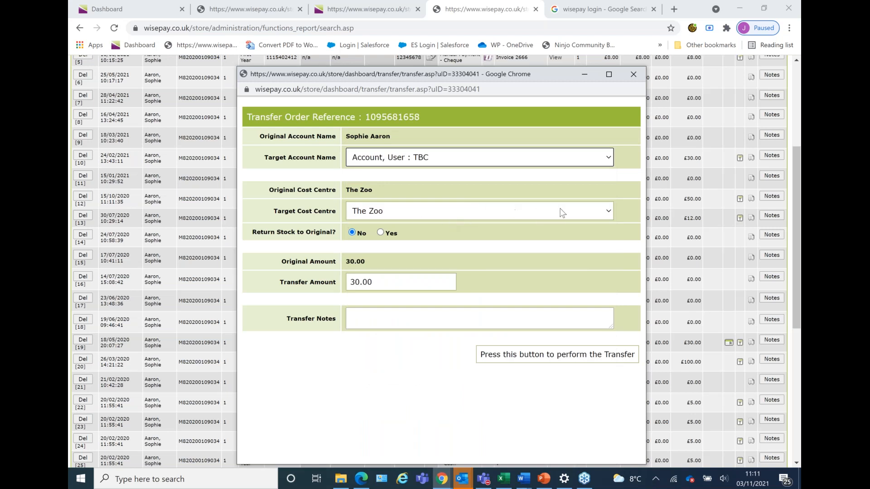
# Step: Look through the available target cost centres in the transfer form, keeping The Zoo selected
pyautogui.click(572, 212)
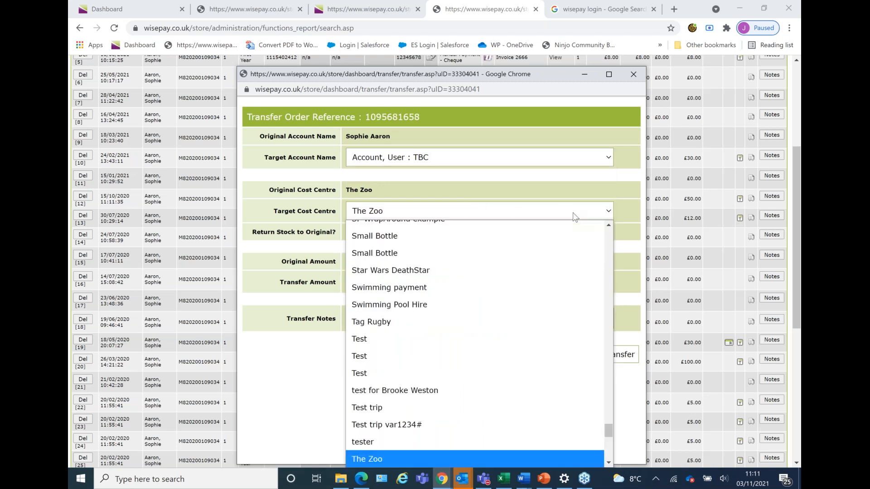
pyautogui.scroll(8, 524, 317)
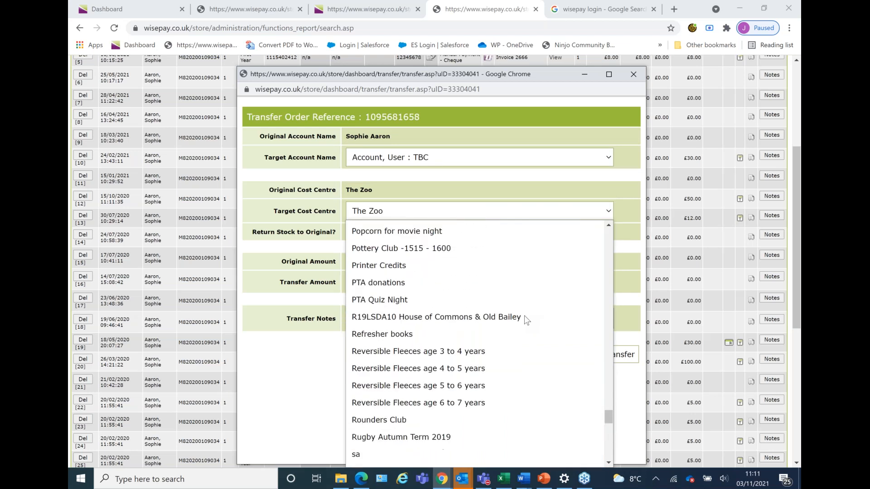
pyautogui.scroll(7, 525, 319)
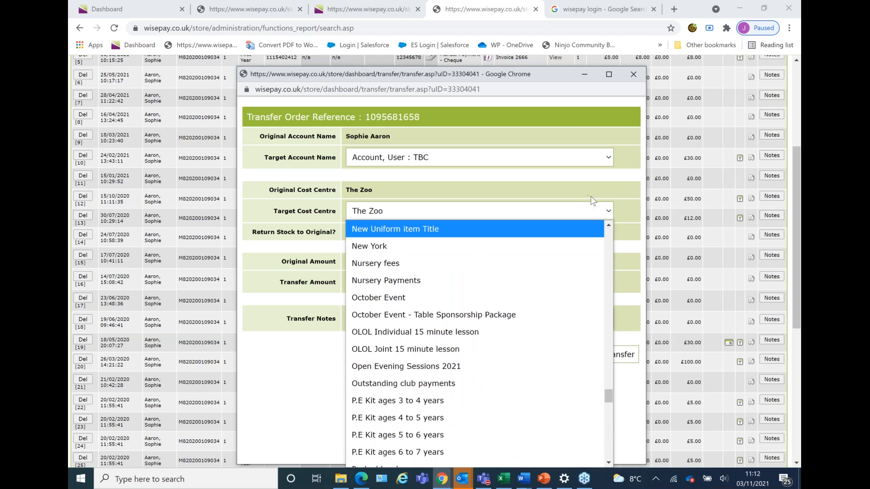
pyautogui.click(613, 210)
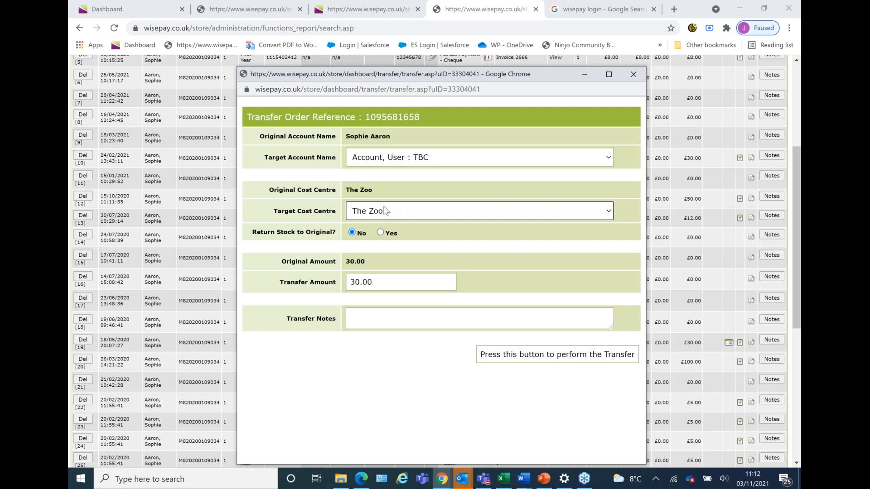
pyautogui.click(466, 212)
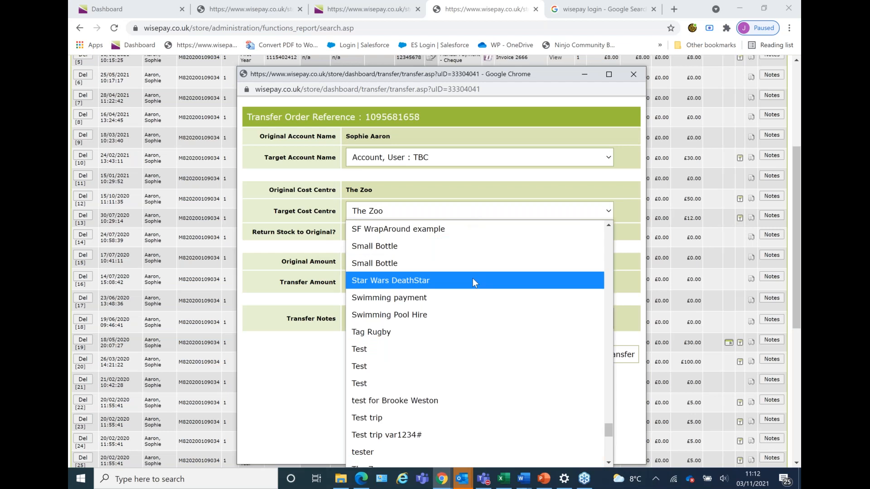
pyautogui.click(564, 192)
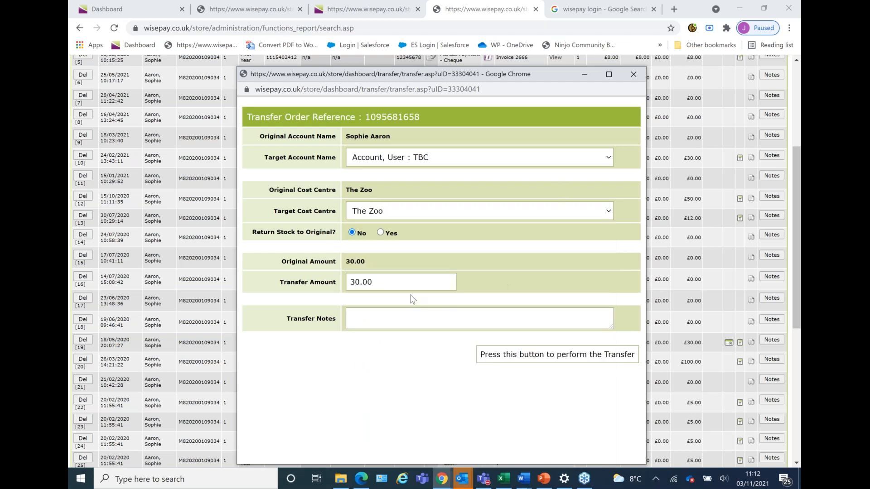
# Step: Set the transfer amount to 0 and close the transfer form without performing the transfer
pyautogui.doubleClick(372, 284)
pyautogui.write('0')
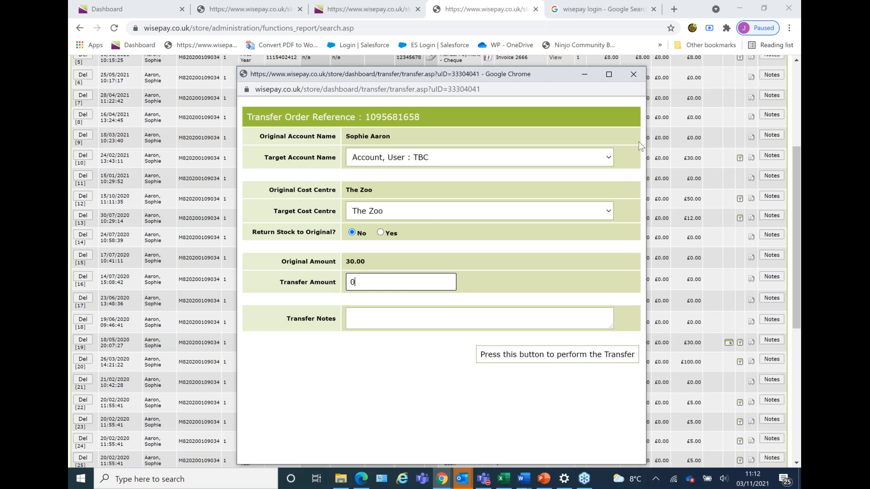
pyautogui.click(633, 74)
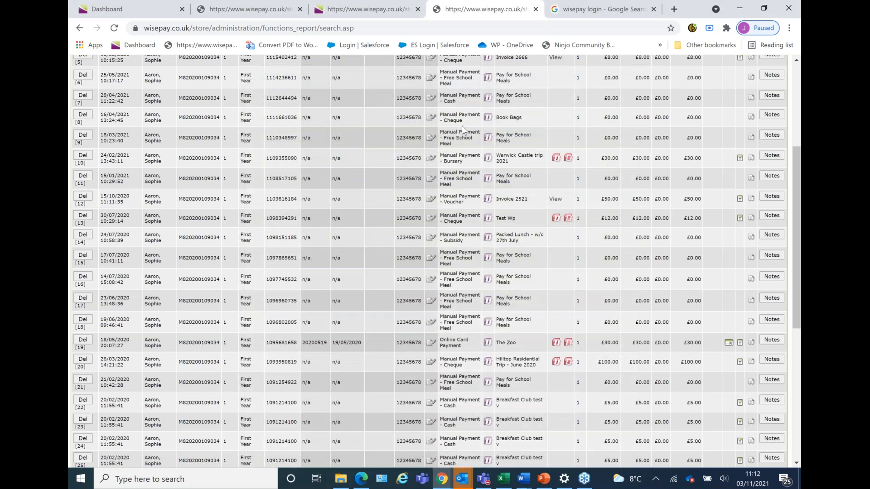
# Step: Leave the student's payment report and return through Income Manager to the WisePay Dashboard
pyautogui.scroll(5, 461, 126)
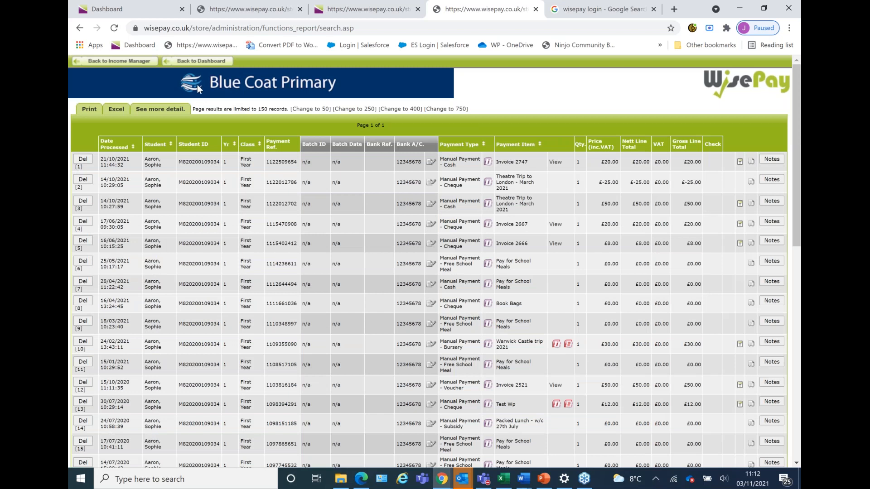
pyautogui.click(137, 69)
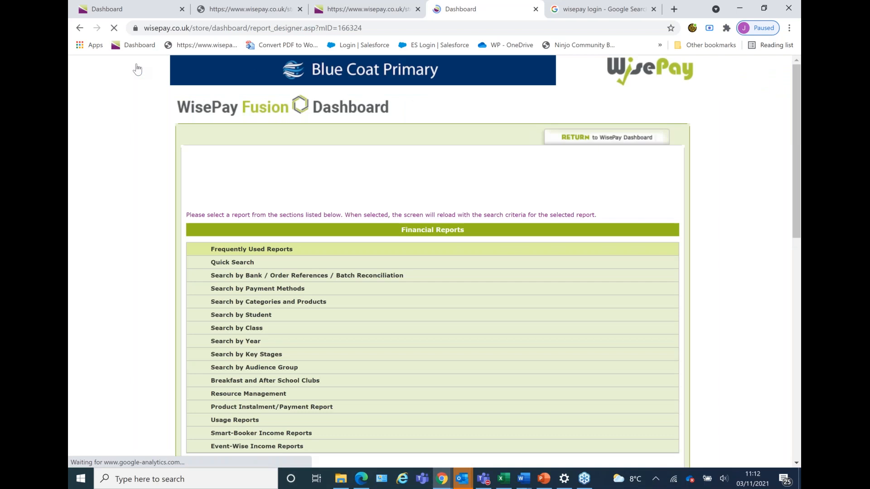
pyautogui.click(604, 144)
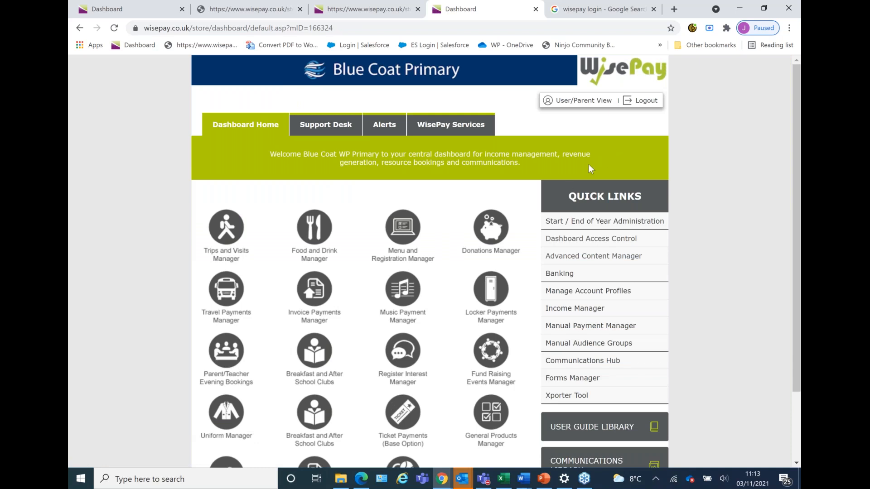
# Step: Open the User/Parent View and examine the WisePay App page for the organisation code and app download links
pyautogui.click(572, 102)
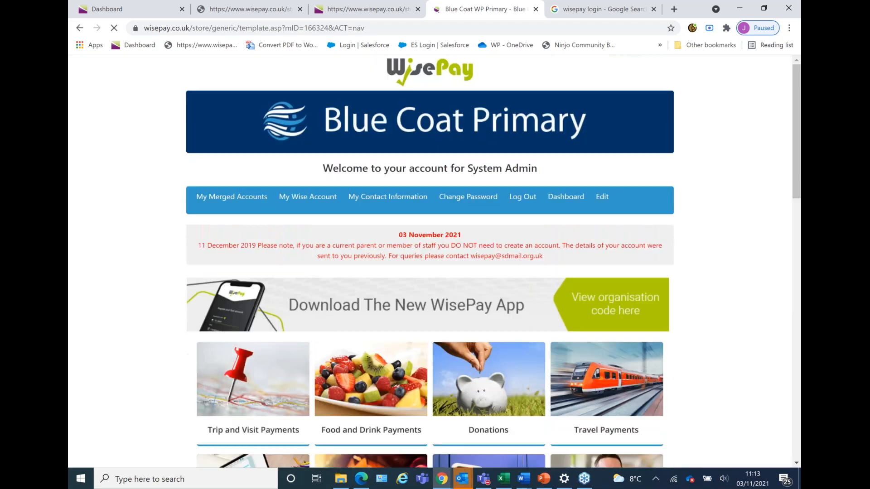
pyautogui.scroll(-2, 480, 240)
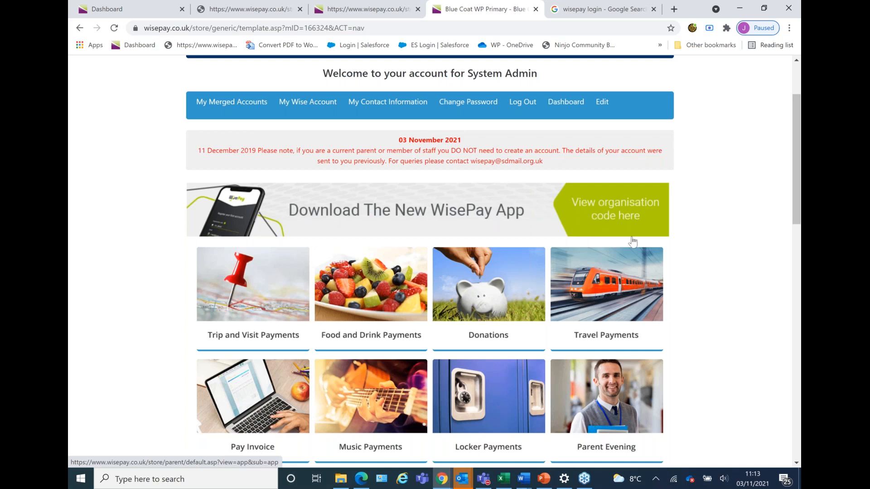
pyautogui.click(624, 211)
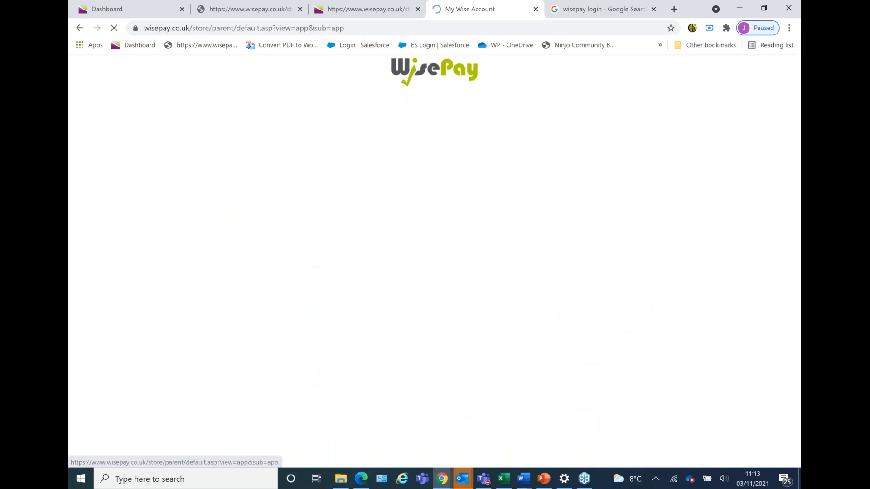
pyautogui.scroll(-3, 335, 275)
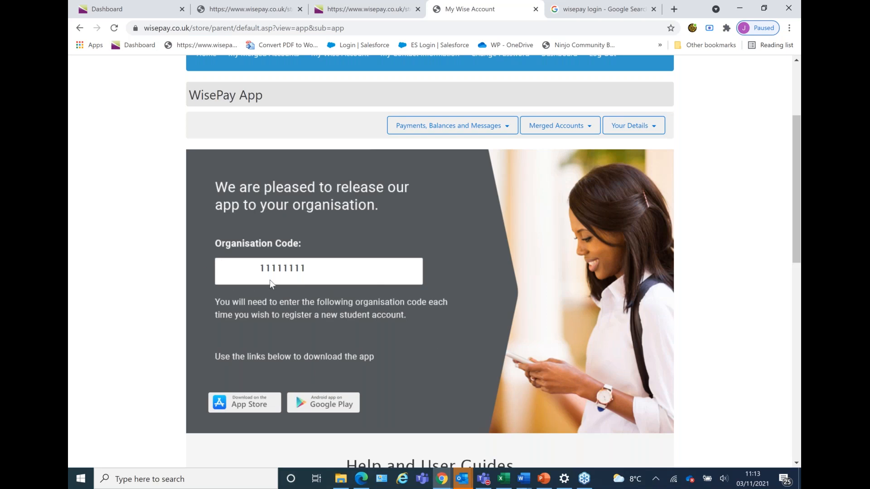
pyautogui.scroll(3, 413, 235)
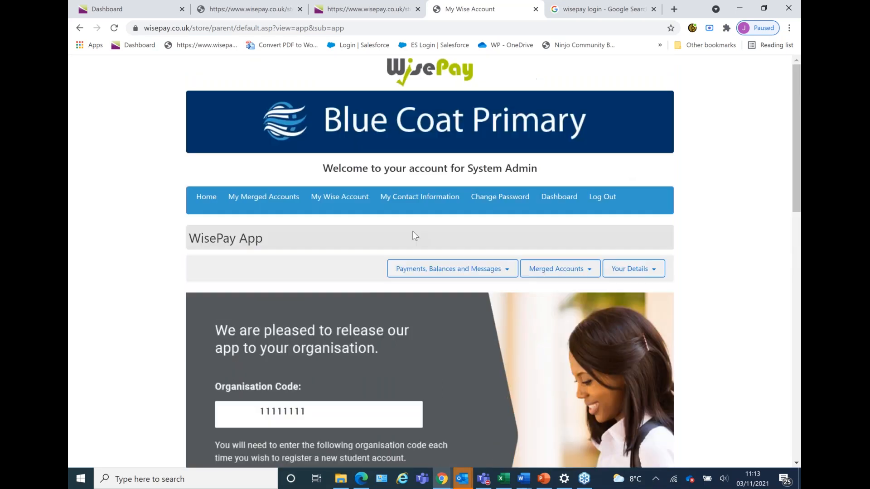
# Step: Return to the Dashboard, open Start / End of Year Administration and find the Management of Leavers section
pyautogui.click(562, 201)
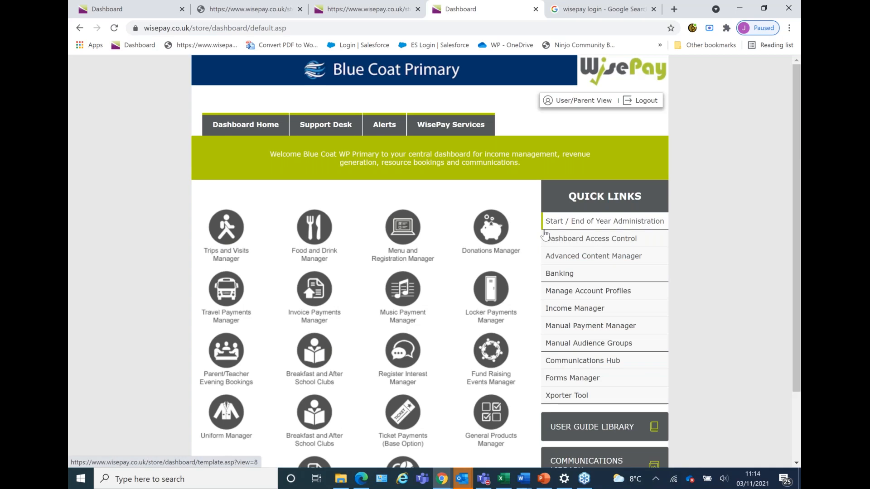
pyautogui.scroll(-1, 545, 235)
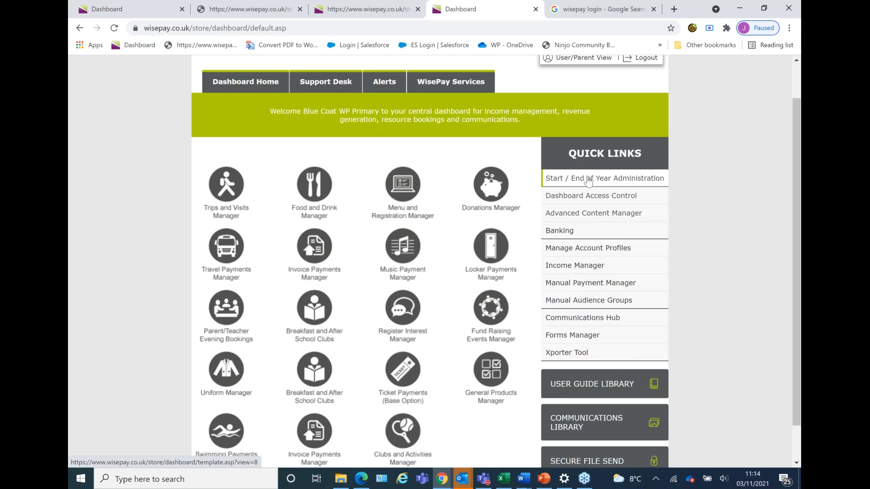
pyautogui.click(588, 180)
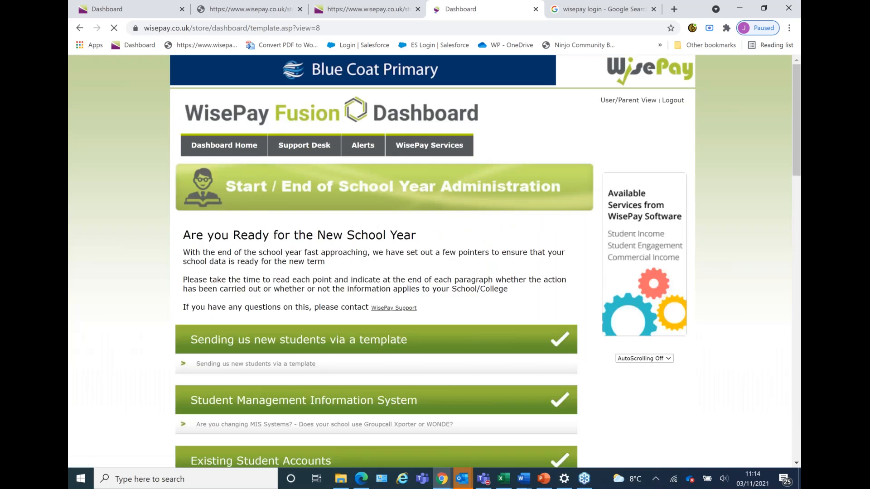
pyautogui.scroll(-3, 434, 261)
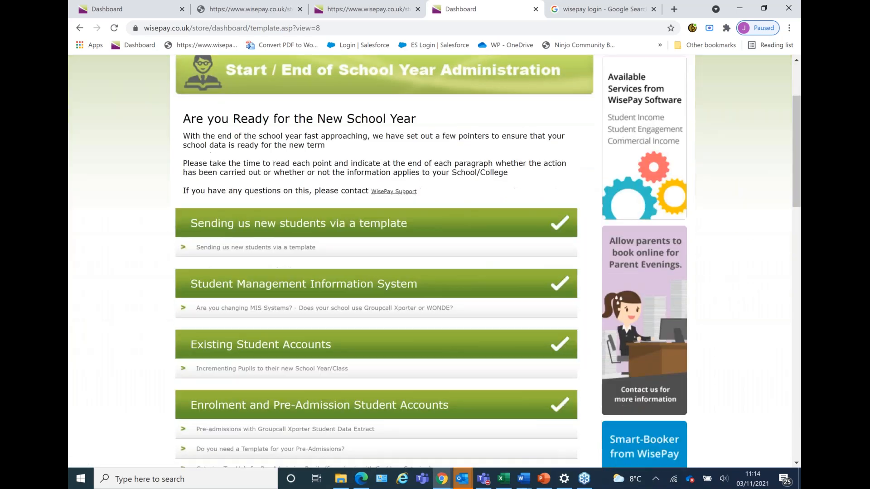
pyautogui.scroll(-10, 384, 253)
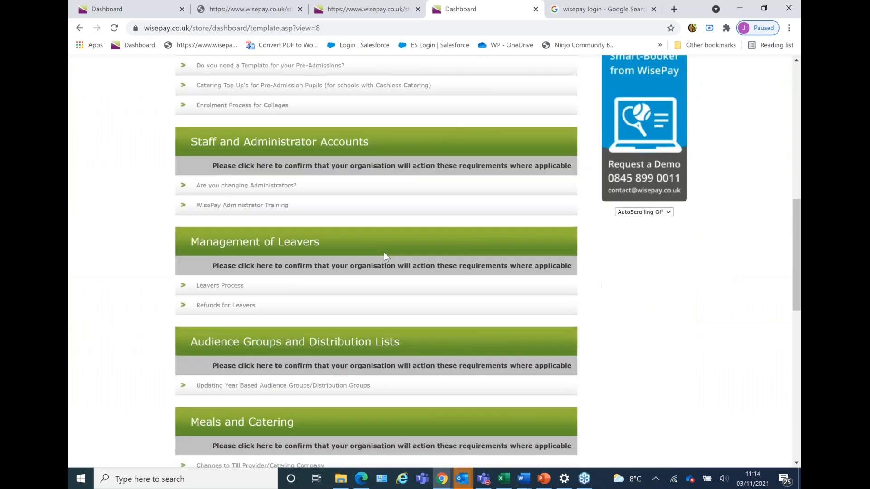
# Step: Expand the Leavers Process guidance under Management of Leavers and read its instructions and illustrated steps
pyautogui.click(213, 285)
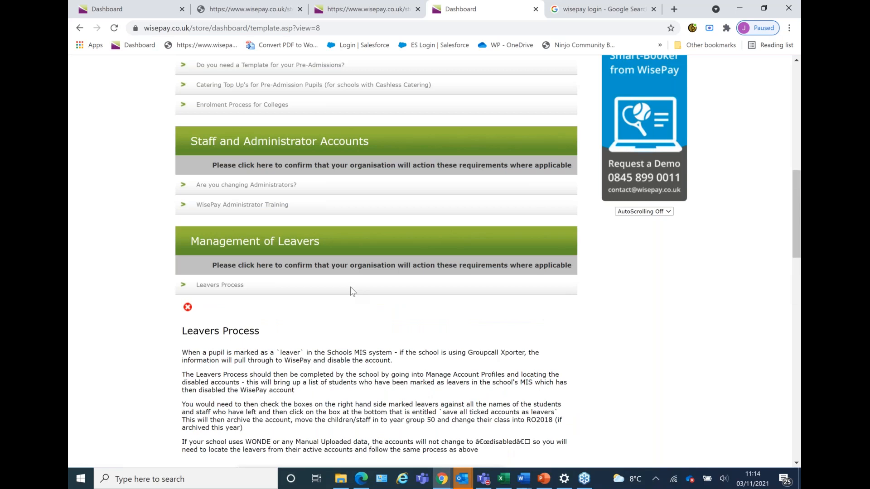
pyautogui.scroll(-2, 350, 287)
pyautogui.scroll(-3, 351, 290)
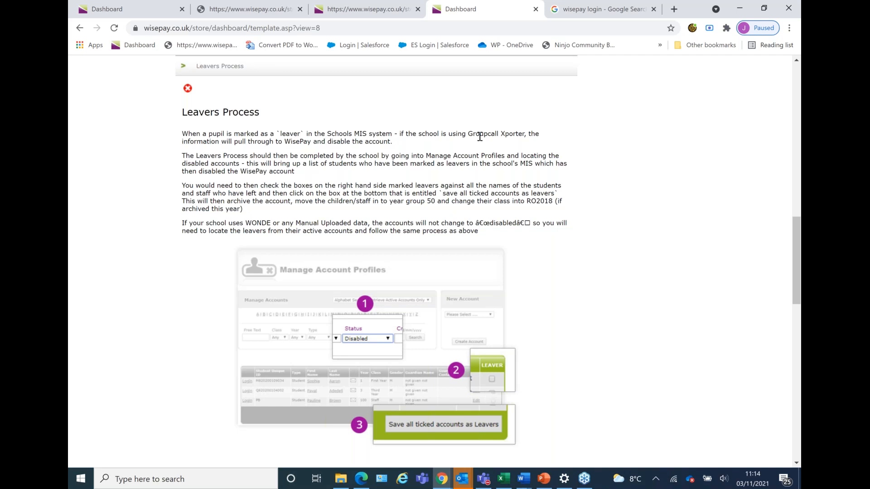
pyautogui.scroll(-1, 479, 136)
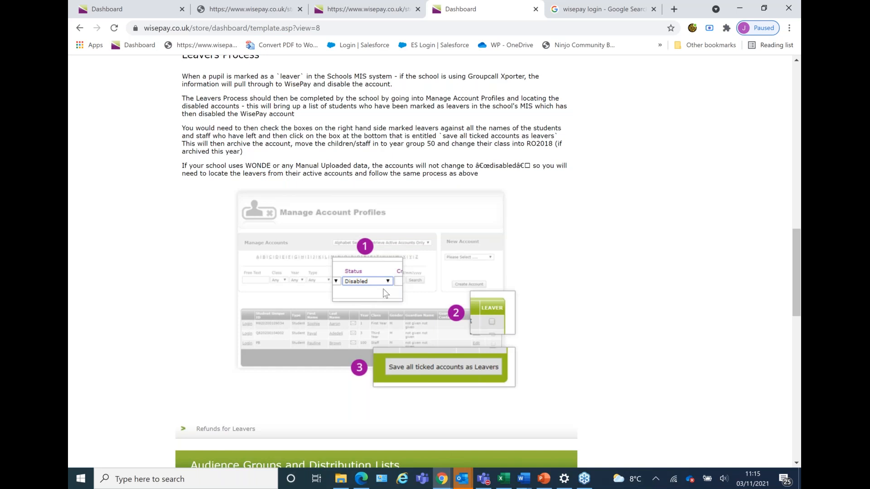
pyautogui.scroll(3, 382, 289)
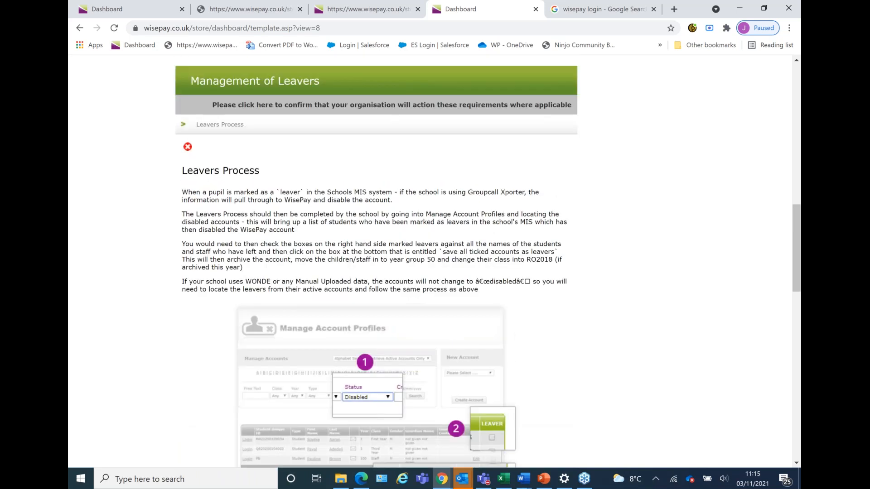
pyautogui.scroll(4, 382, 289)
pyautogui.scroll(6, 382, 289)
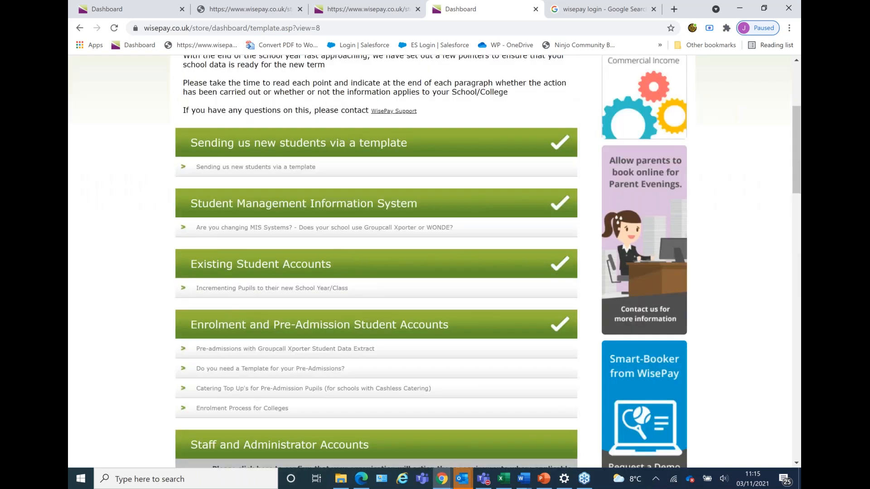
# Step: Return to the Dashboard, open Manage Account Profiles and search for accounts with the status Disabled
pyautogui.scroll(4, 382, 289)
pyautogui.click(223, 145)
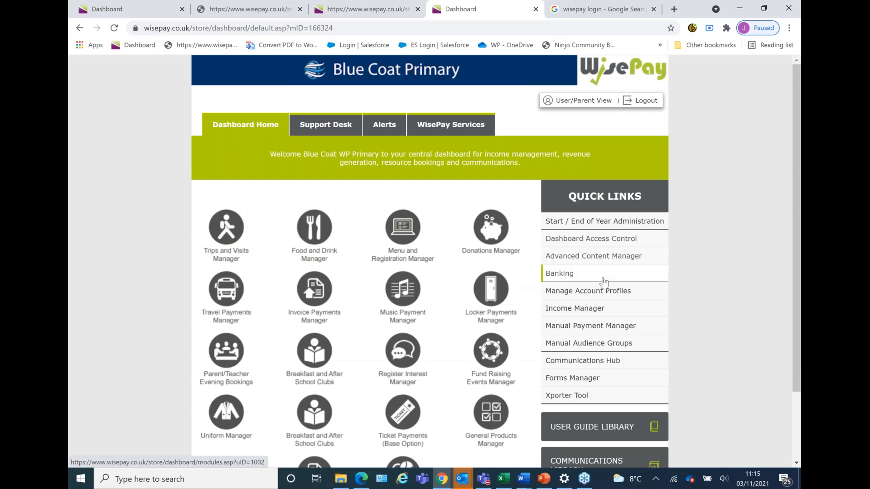
pyautogui.scroll(-1, 603, 281)
pyautogui.scroll(-2, 604, 281)
pyautogui.click(589, 231)
pyautogui.click(354, 277)
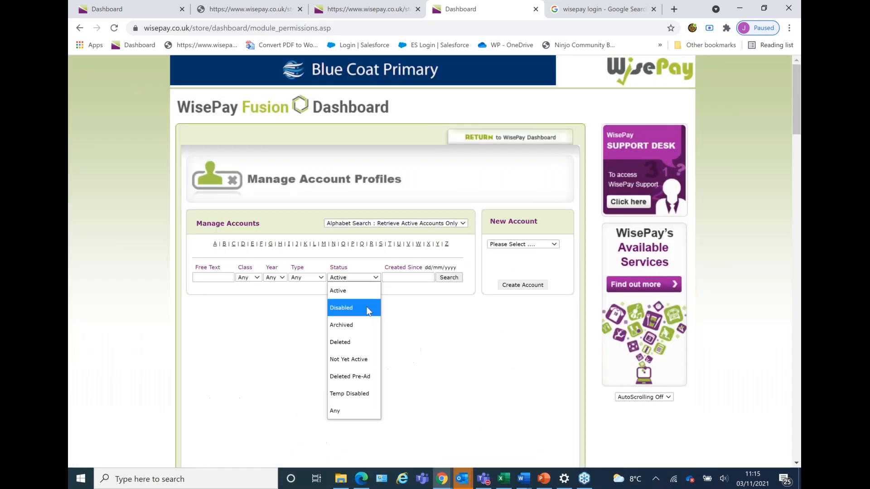
pyautogui.click(368, 311)
pyautogui.click(450, 281)
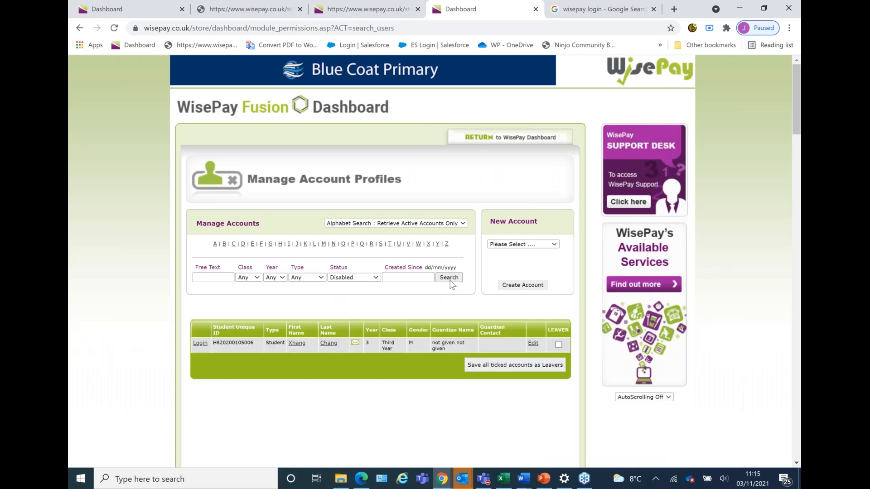
# Step: Mark the listed disabled student account as a leaver without saving it
pyautogui.scroll(-3, 357, 244)
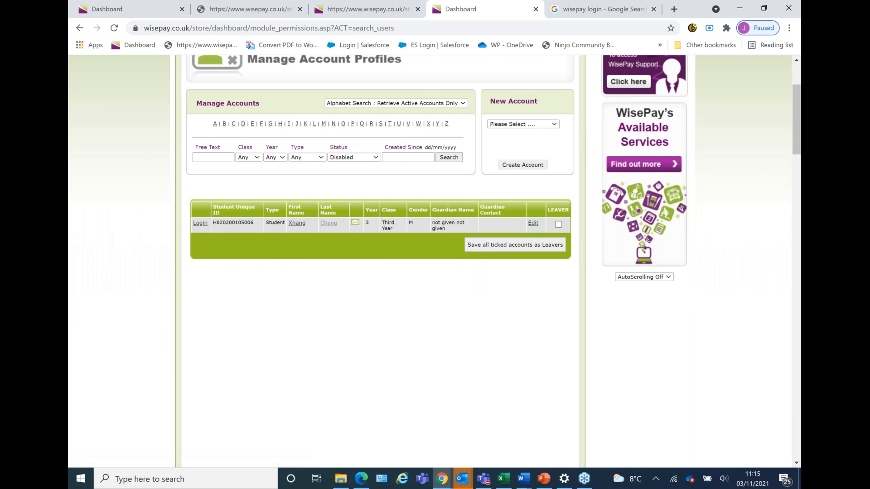
pyautogui.click(558, 224)
pyautogui.scroll(3, 493, 248)
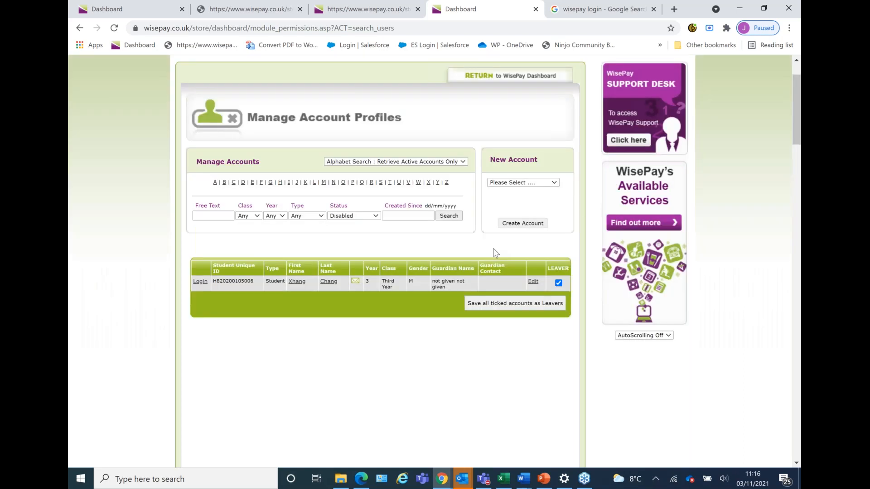
# Step: Return to the WisePay Dashboard, open the Trips and Visits Manager and start adding a new item
pyautogui.click(520, 142)
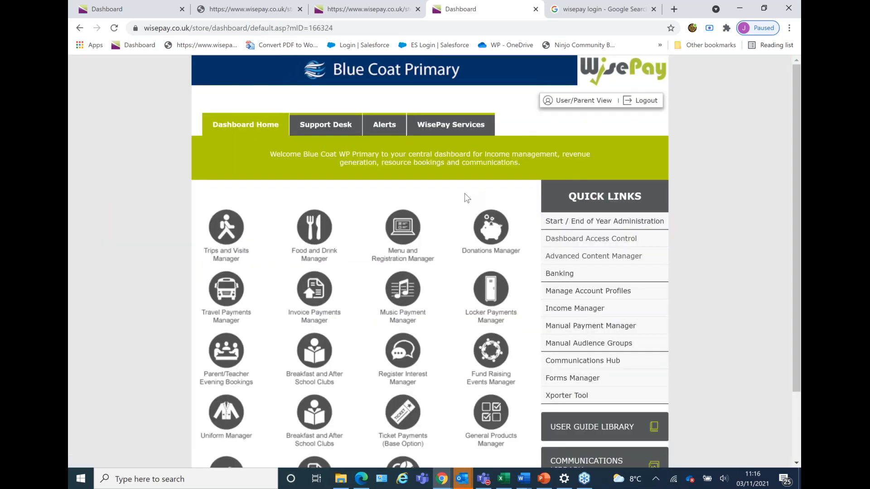
pyautogui.scroll(-1, 467, 198)
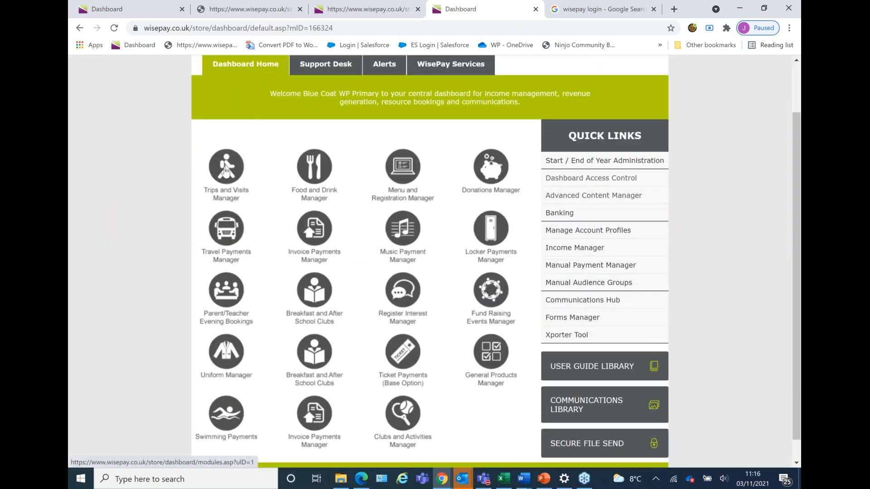
pyautogui.click(226, 171)
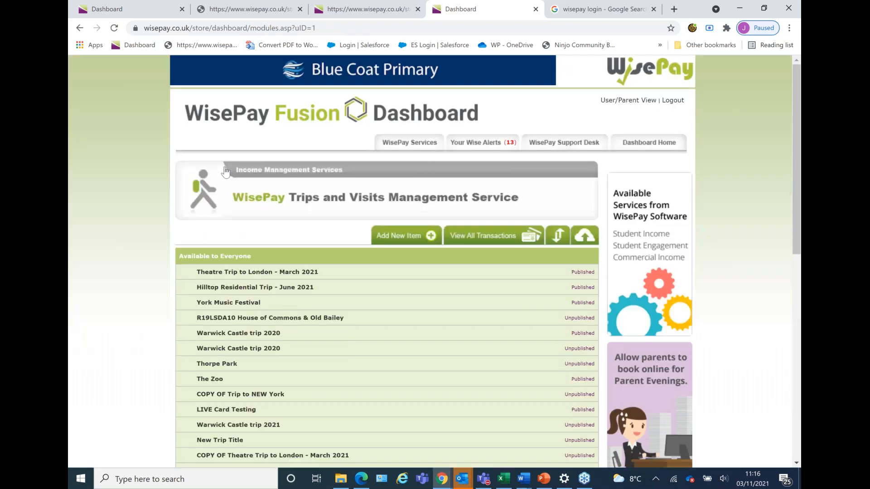
pyautogui.scroll(-2, 226, 172)
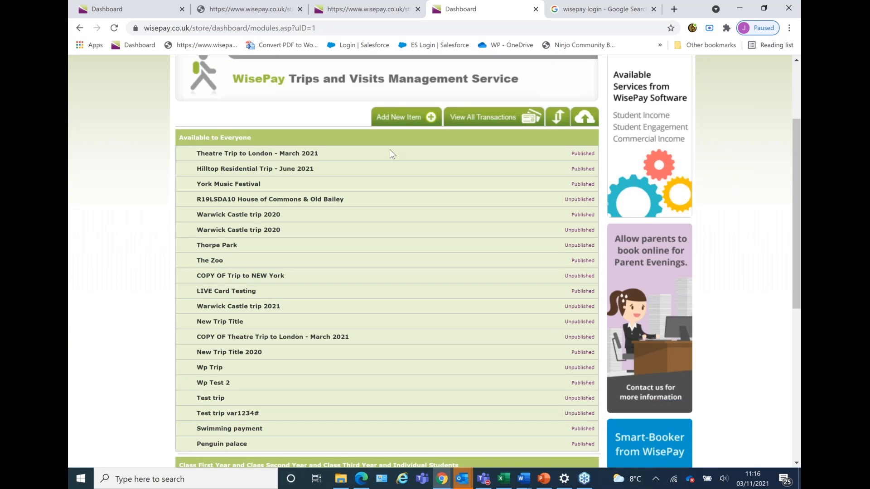
pyautogui.click(415, 119)
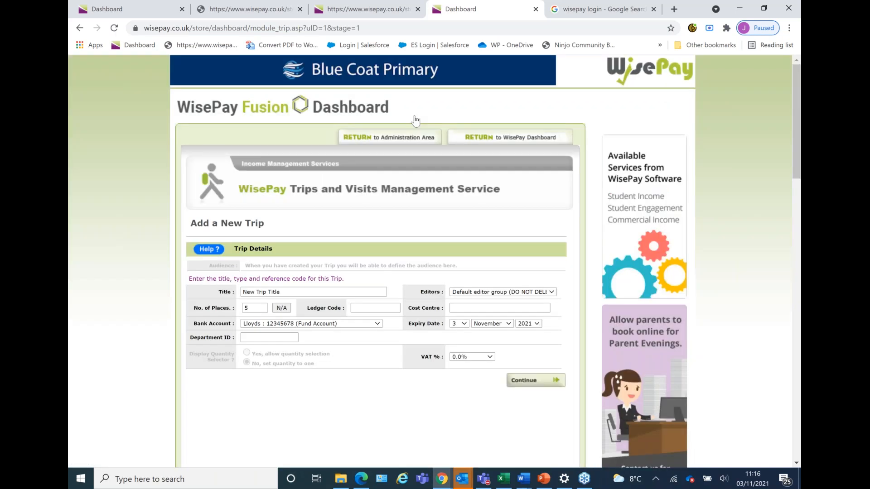
# Step: Replace the new trip's default title with "Warwick Castle trip 2022"
pyautogui.scroll(-2, 415, 118)
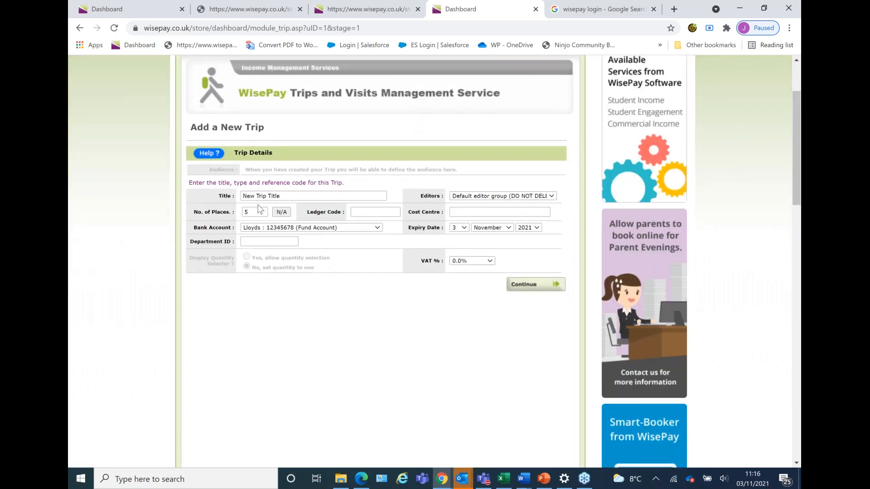
pyautogui.doubleClick(312, 198)
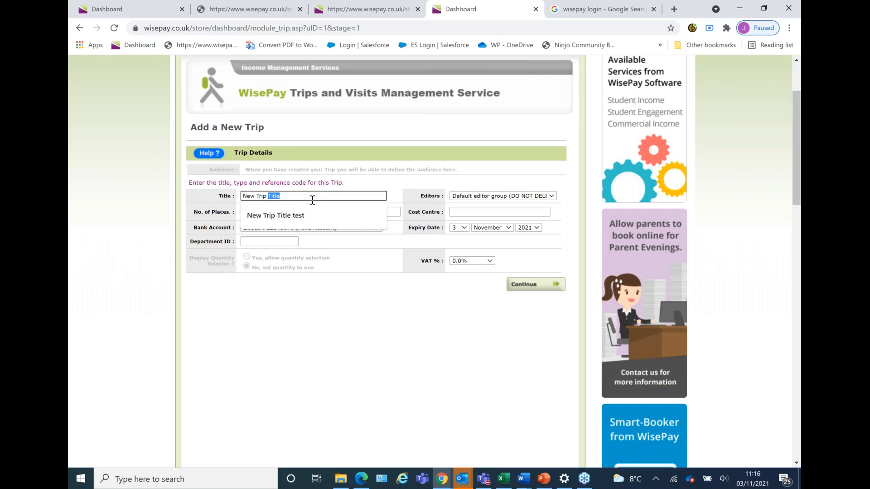
pyautogui.tripleClick(312, 198)
pyautogui.write('Warwick Castle trip 2021')
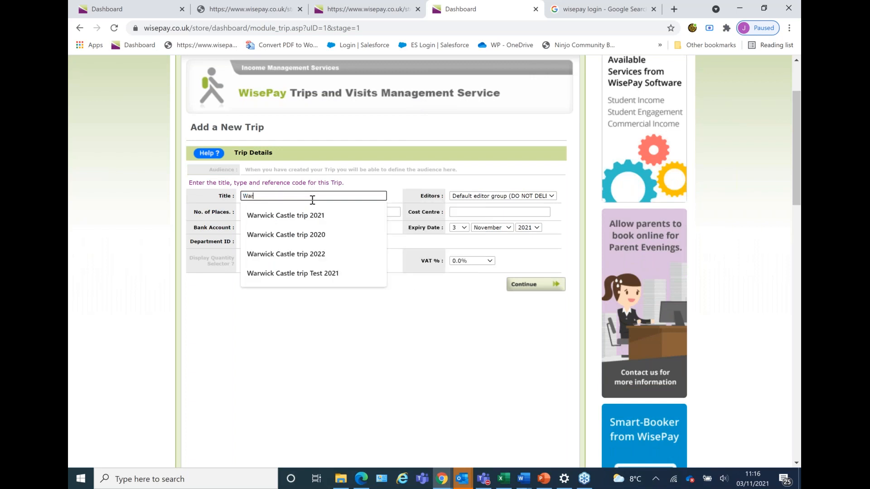
pyautogui.press('Down')
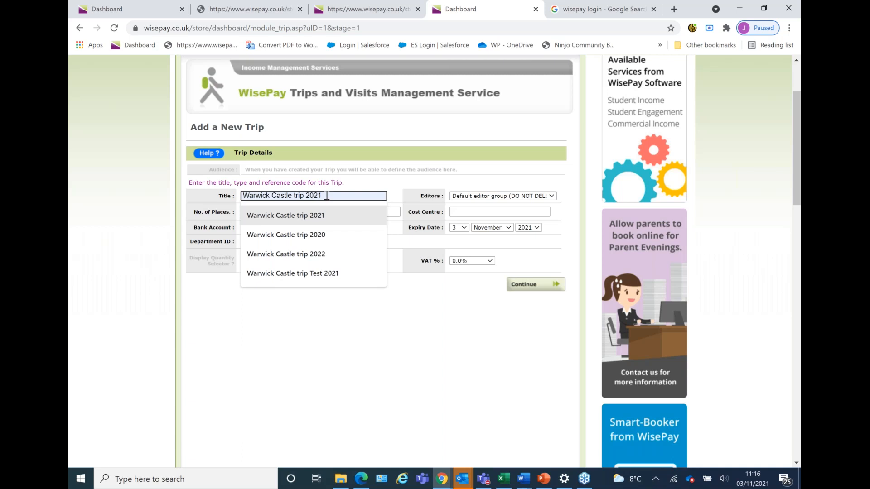
pyautogui.press('BackSpace')
pyautogui.write('rwi')
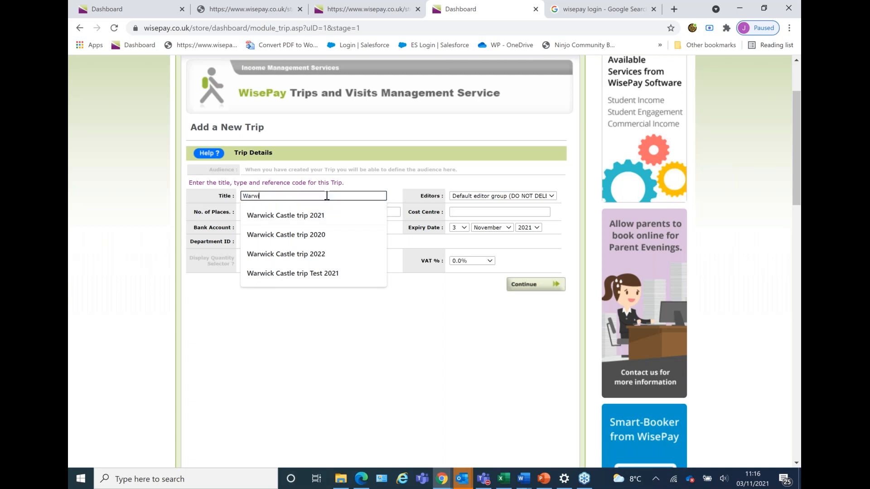
pyautogui.write('ck Castle trip 2022')
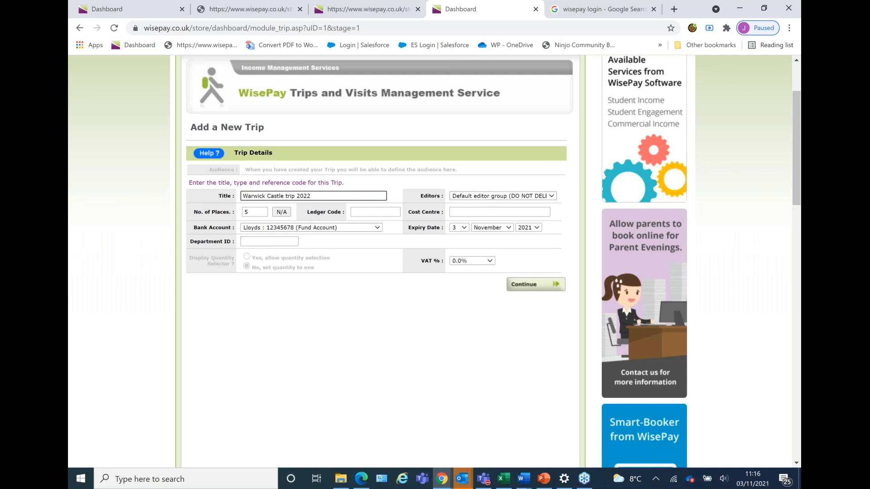
# Step: Set the trip's number of places to 50 and keep the Lloyds Fund Account as its bank account
pyautogui.doubleClick(254, 213)
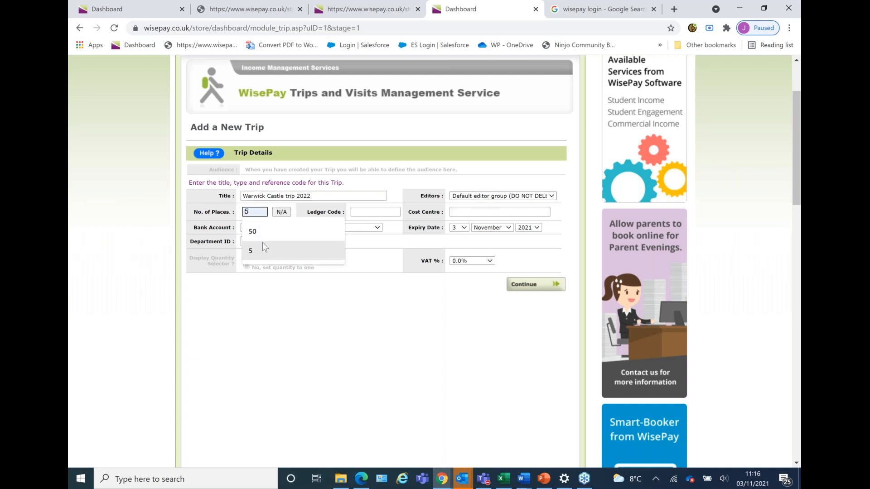
pyautogui.click(266, 230)
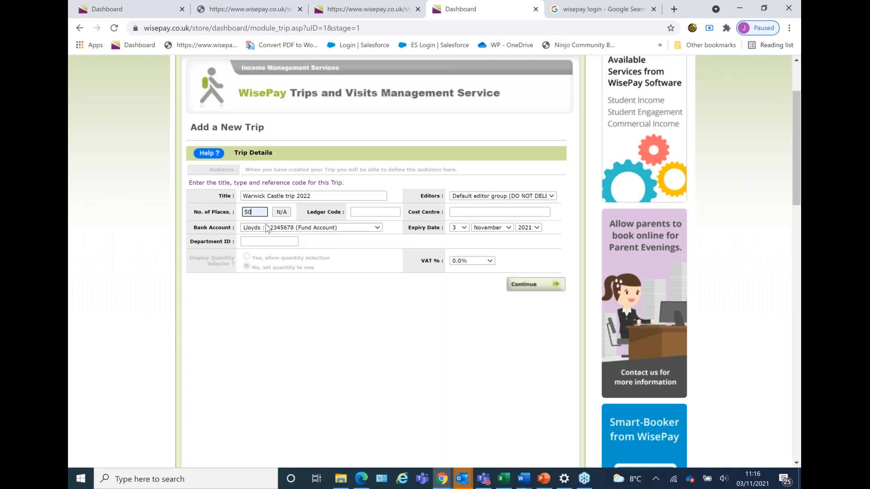
pyautogui.click(281, 213)
pyautogui.tripleClick(266, 210)
pyautogui.write('50')
pyautogui.click(364, 227)
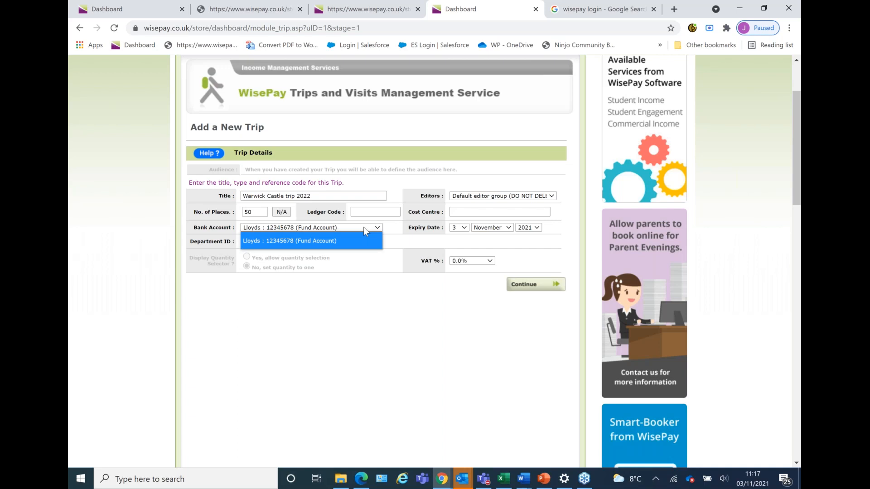
pyautogui.click(400, 232)
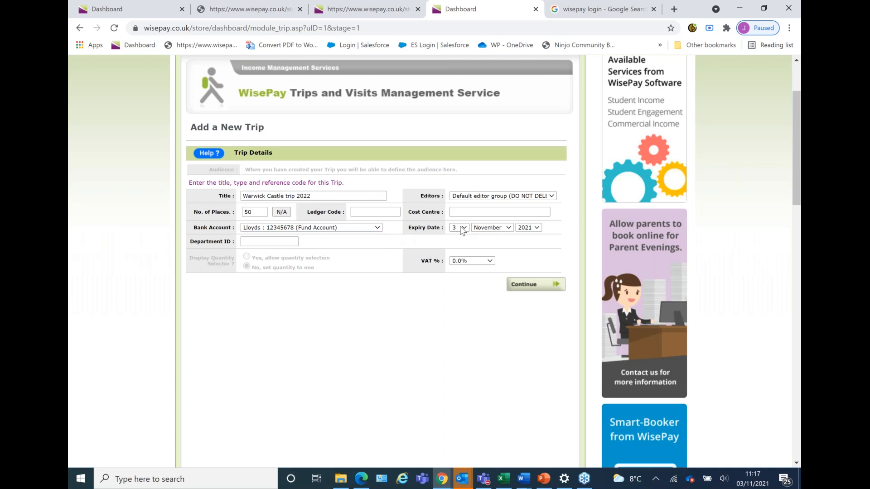
# Step: Set the trip's expiry date to 3 May 2022 and continue to the next stage of the trip setup
pyautogui.click(496, 229)
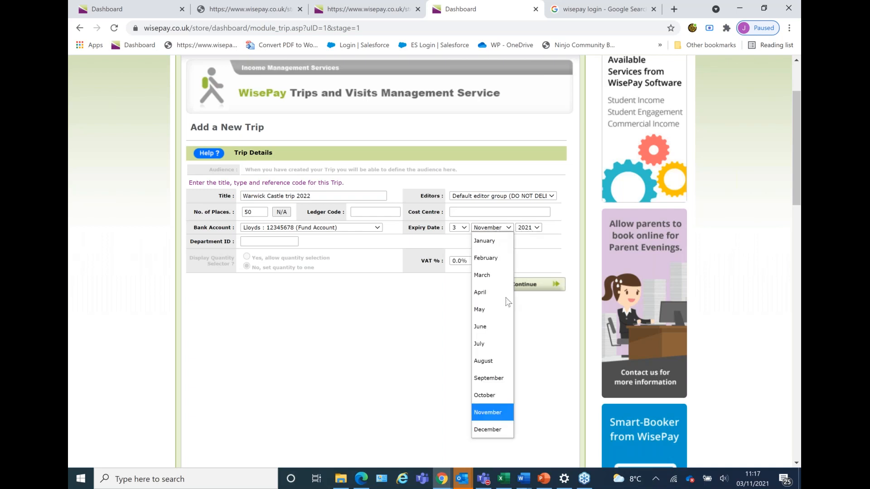
pyautogui.click(496, 310)
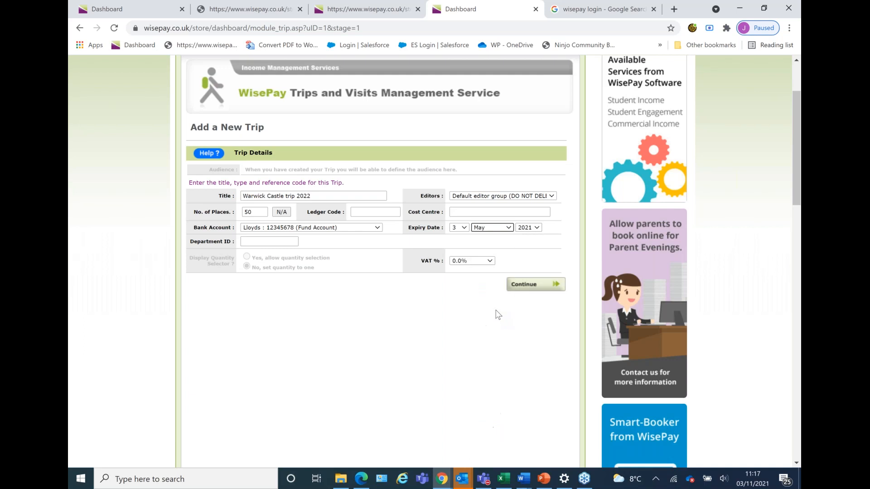
pyautogui.click(537, 228)
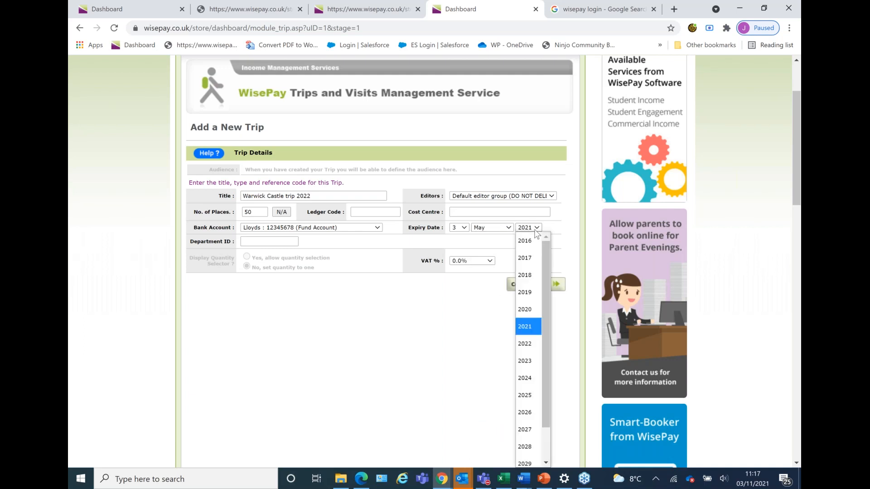
pyautogui.click(536, 344)
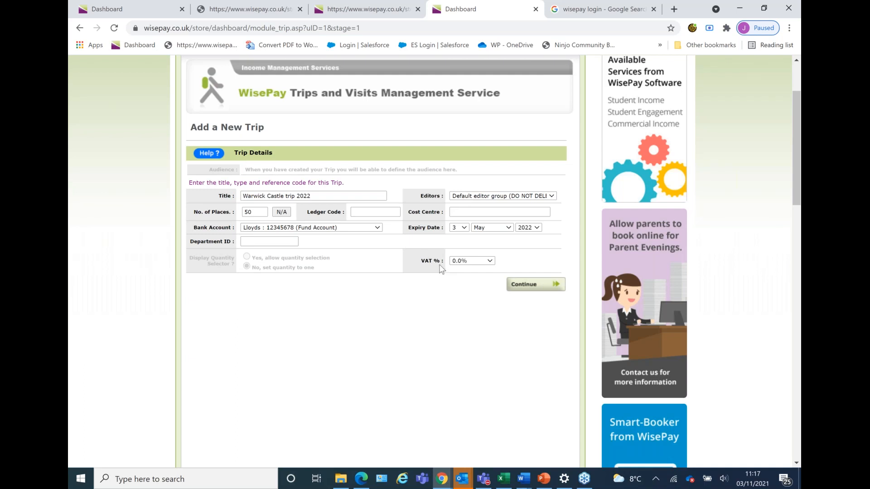
pyautogui.click(517, 284)
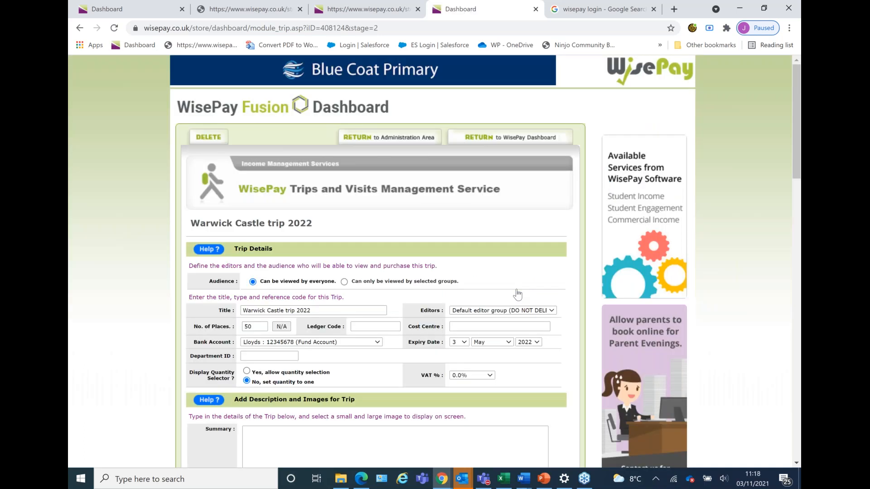
# Step: Look over the trip's description and image sections and switch AutoScrolling on
pyautogui.scroll(-2, 517, 294)
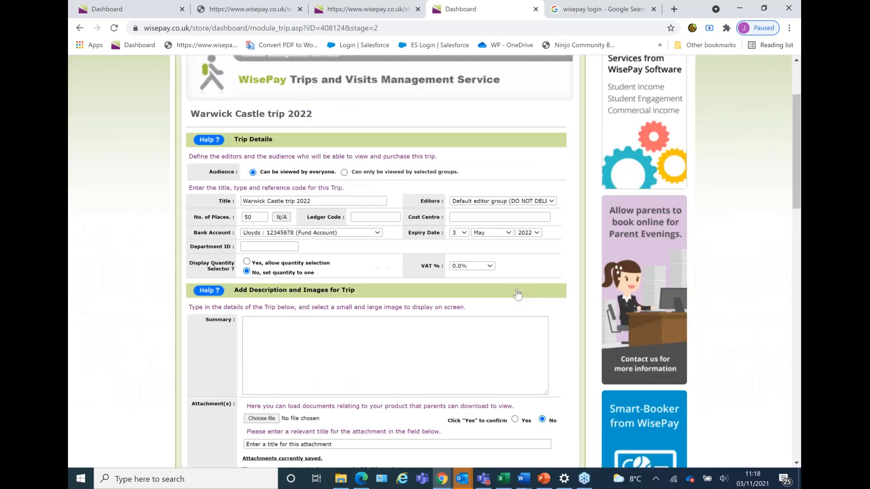
pyautogui.scroll(-5, 663, 300)
pyautogui.click(662, 298)
pyautogui.click(656, 312)
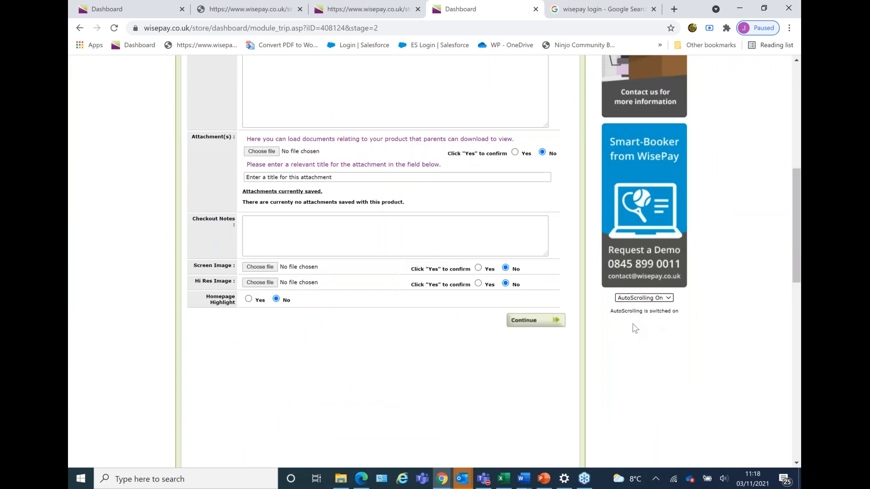
pyautogui.scroll(6, 600, 297)
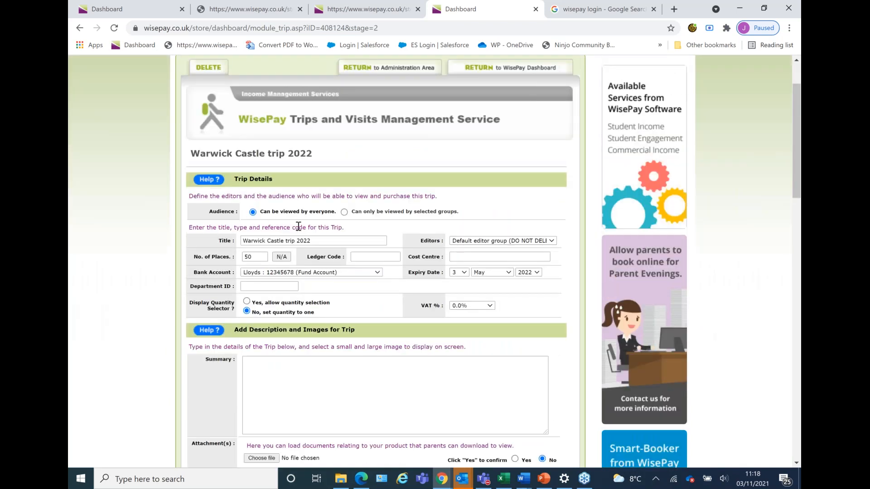
# Step: Restrict the Warwick Castle trip's audience so it can only be viewed by selected groups
pyautogui.click(344, 213)
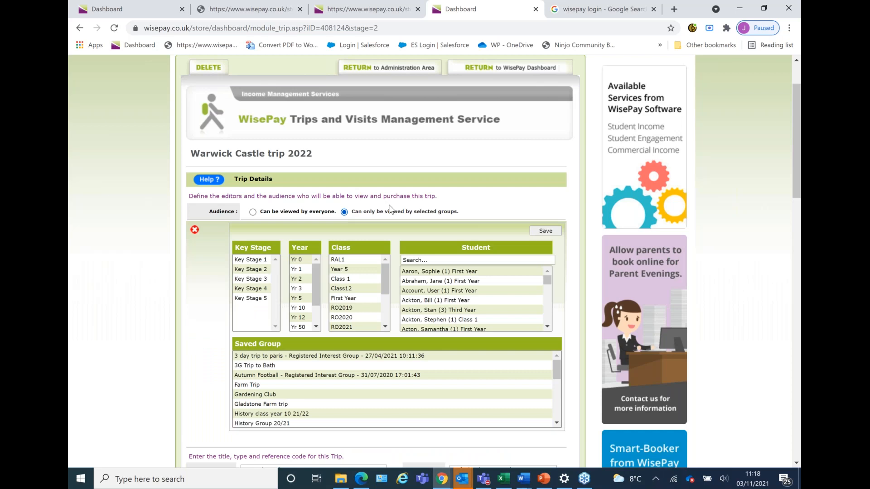
pyautogui.scroll(-1, 454, 206)
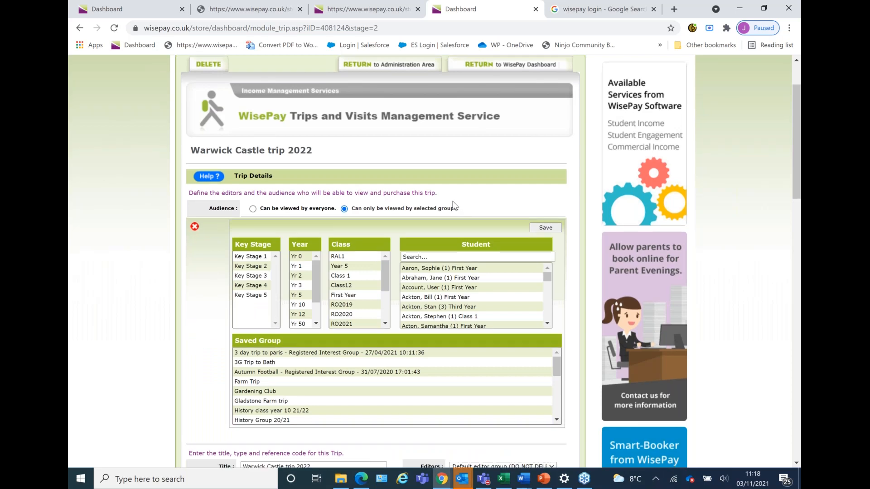
pyautogui.scroll(-1, 454, 206)
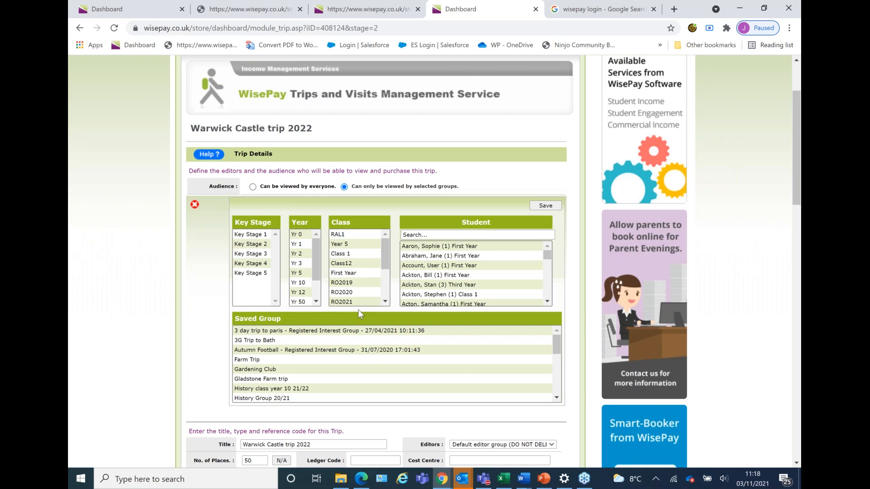
# Step: Try selecting Yr 1, Yr 2 and the classes Class12 and First Year as the audience, and look through the saved groups
pyautogui.click(299, 244)
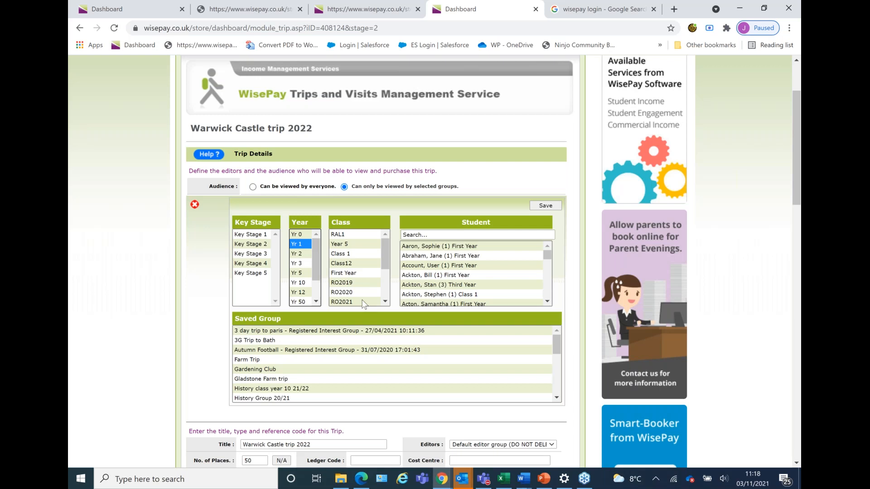
pyautogui.keyDown('ctrl'); pyautogui.click(302, 255); pyautogui.keyUp('ctrl')
pyautogui.click(303, 255)
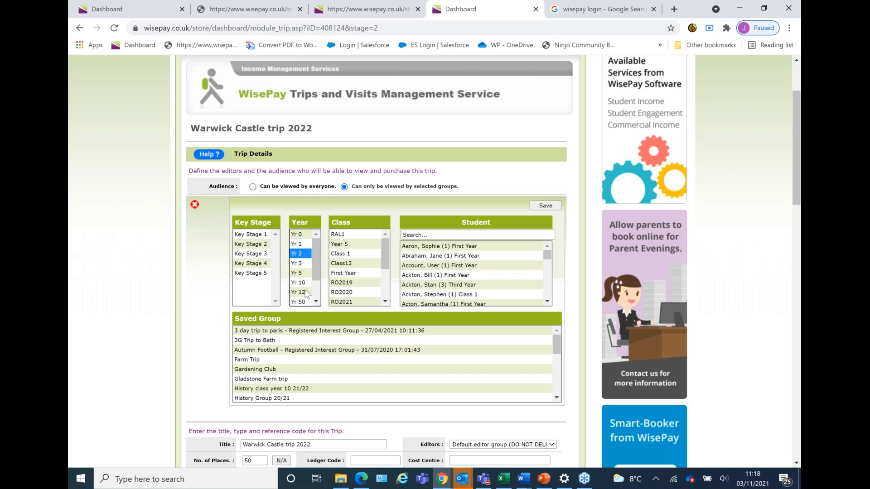
pyautogui.keyDown('ctrl'); pyautogui.click(300, 254); pyautogui.keyUp('ctrl')
pyautogui.click(303, 254)
pyautogui.click(356, 274)
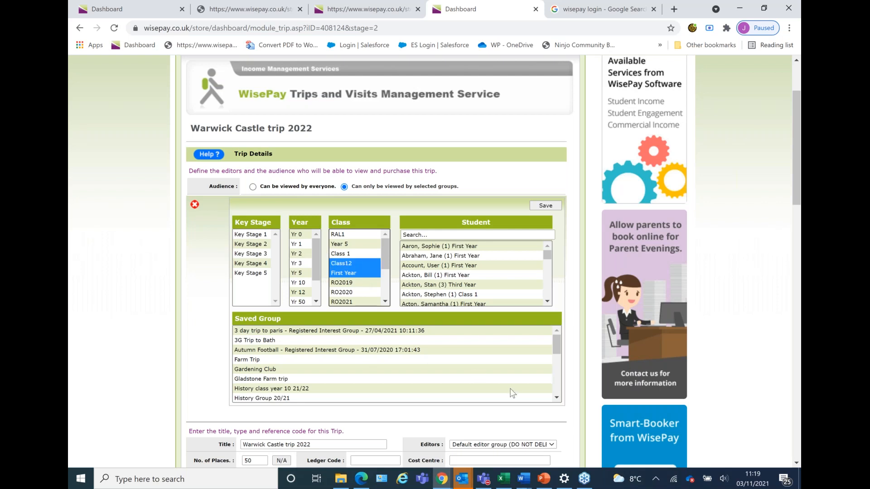
pyautogui.click(558, 388)
pyautogui.moveTo(558, 388); pyautogui.dragTo(556, 350)
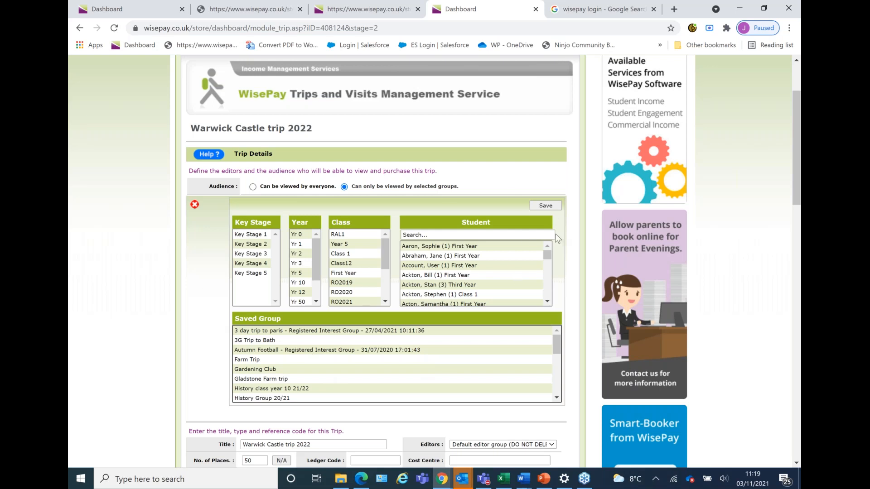
# Step: Change the Warwick Castle trip's audience so it can be viewed by everyone
pyautogui.click(253, 187)
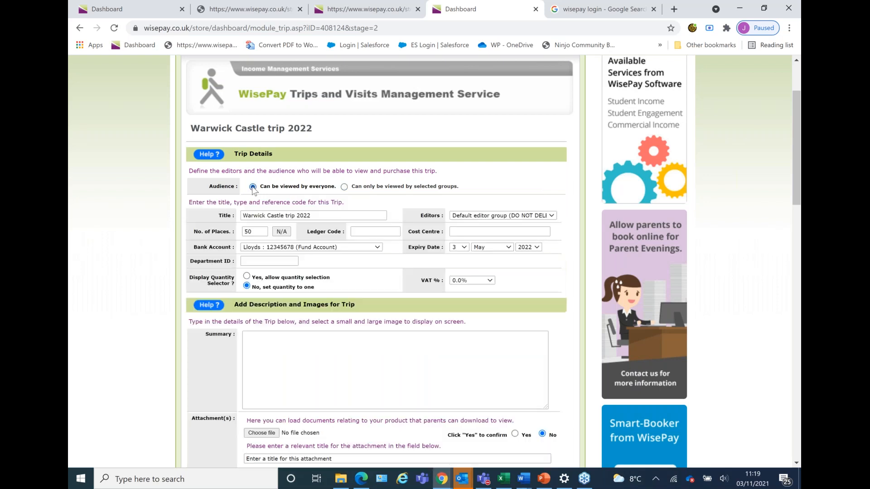
pyautogui.scroll(-2, 372, 228)
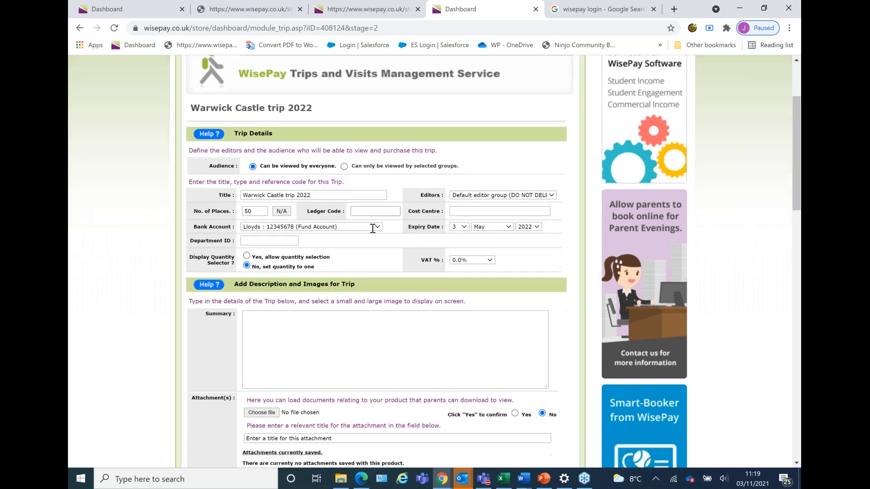
pyautogui.scroll(1, 372, 229)
pyautogui.scroll(1, 203, 309)
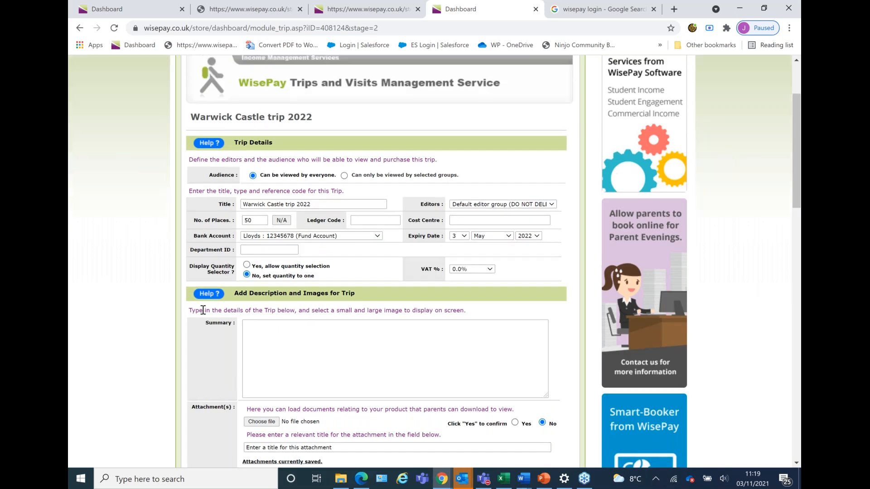
# Step: Read the Trip Details help text from the audience options through to the save instructions, and close it
pyautogui.click(212, 144)
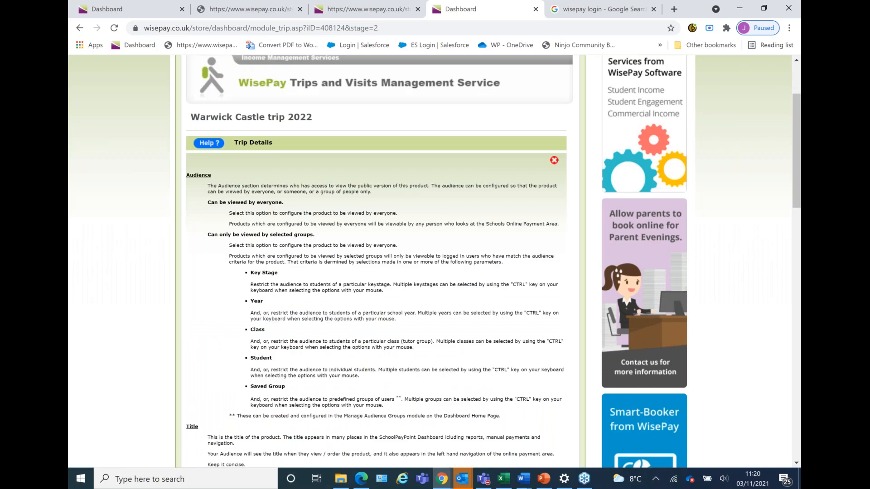
pyautogui.scroll(-1, 376, 260)
pyautogui.scroll(-1, 297, 181)
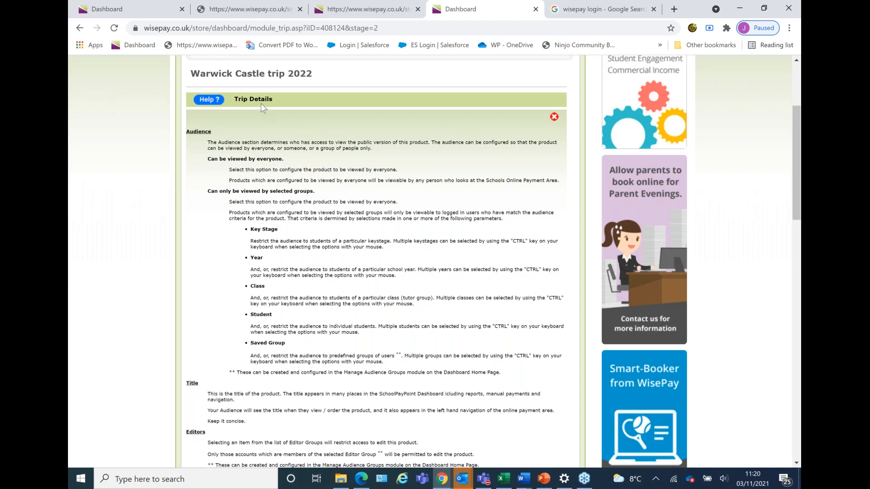
pyautogui.scroll(-1, 261, 103)
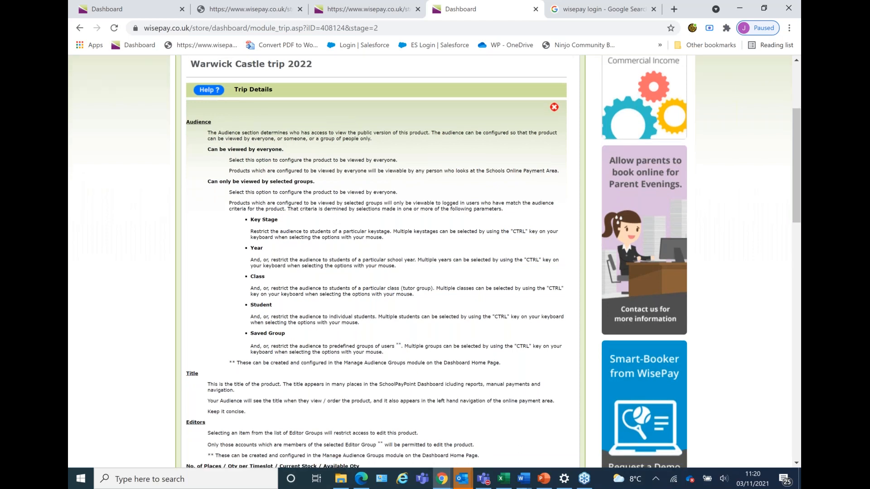
pyautogui.scroll(-1, 221, 109)
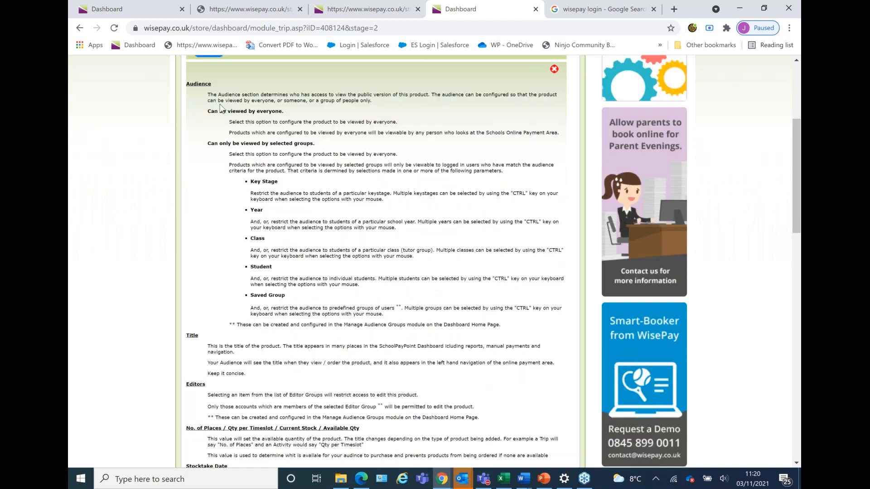
pyautogui.scroll(-6, 221, 108)
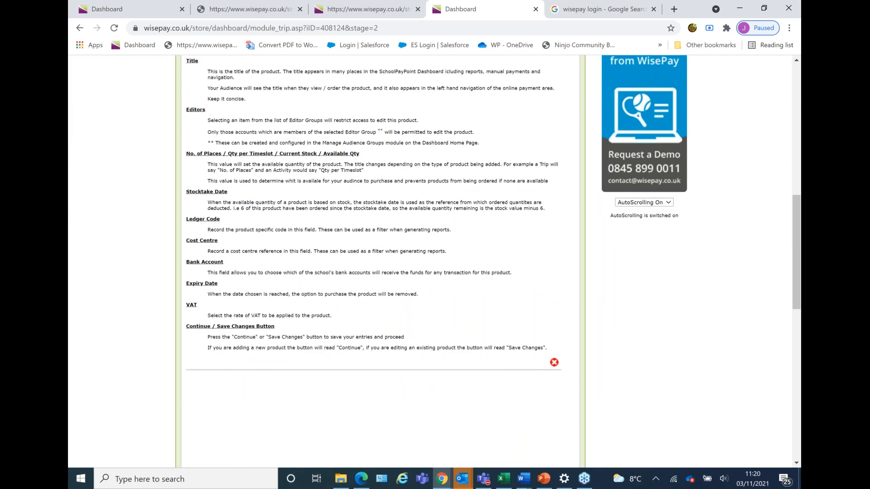
pyautogui.scroll(2, 297, 245)
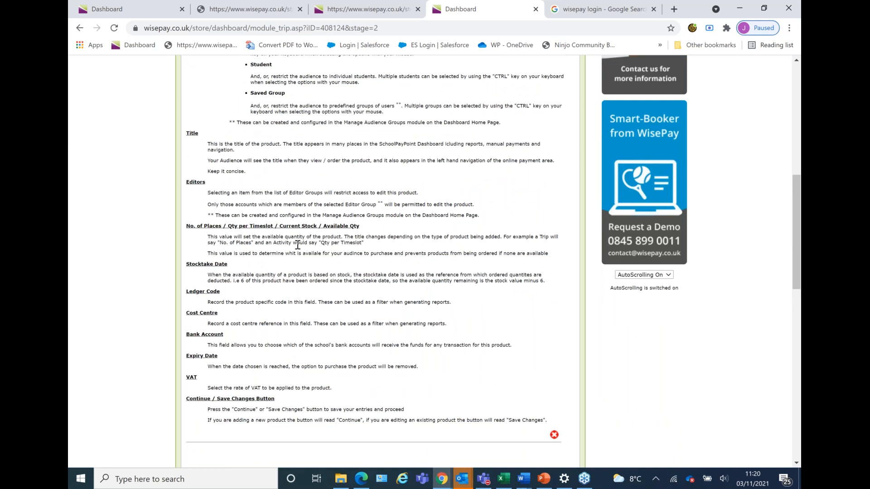
pyautogui.scroll(3, 297, 245)
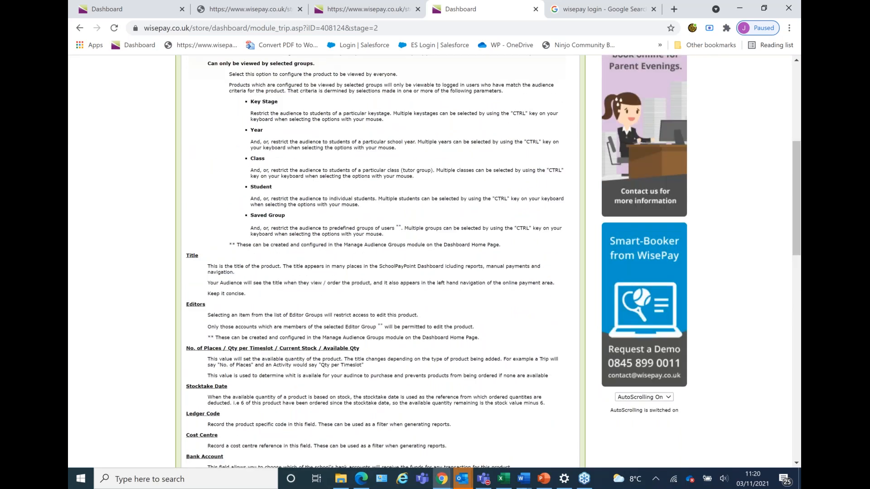
pyautogui.scroll(3, 556, 116)
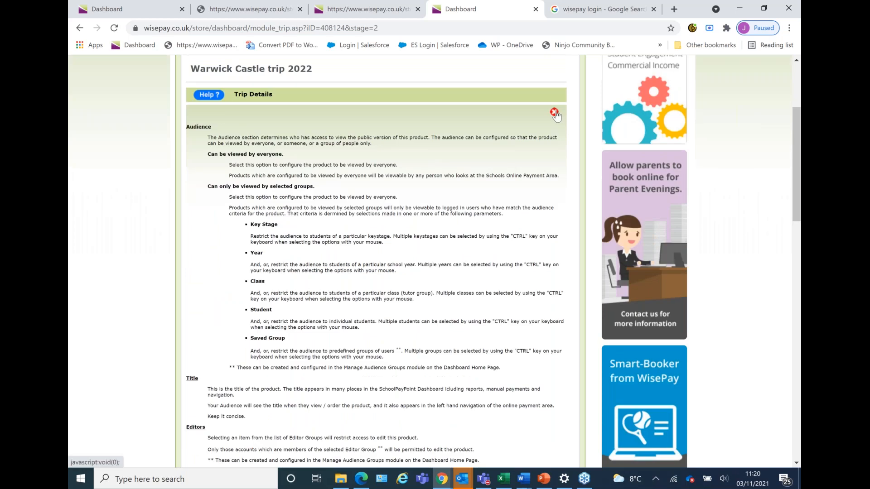
pyautogui.click(555, 112)
# Step: Examine the trip's summary, attachments, checkout notes and image fields, placing the cursor in the summary and checkout notes
pyautogui.scroll(-1, 402, 225)
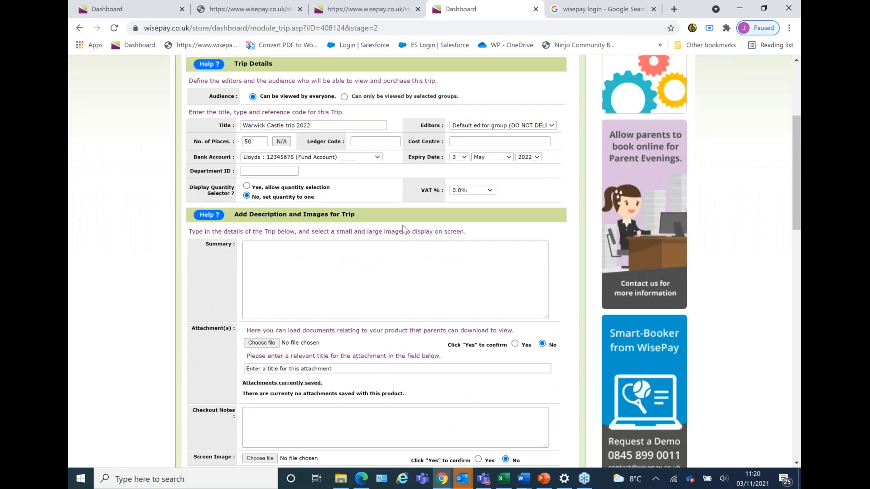
pyautogui.scroll(-2, 402, 225)
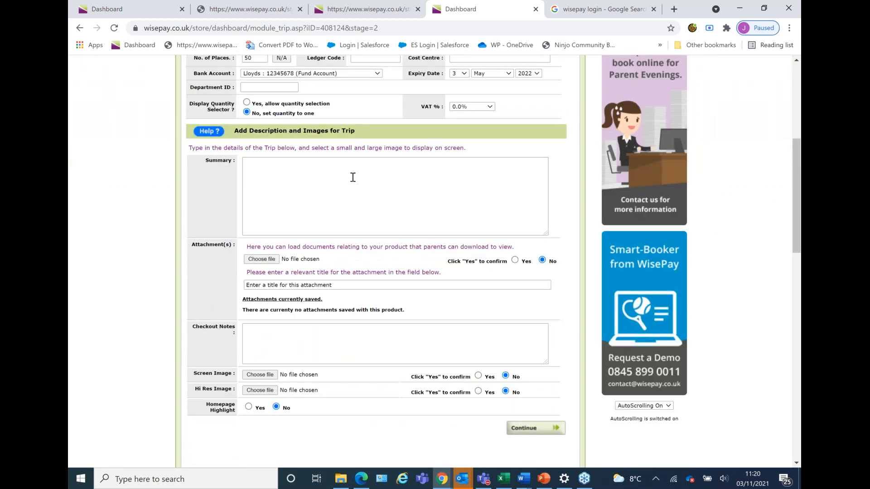
pyautogui.click(321, 183)
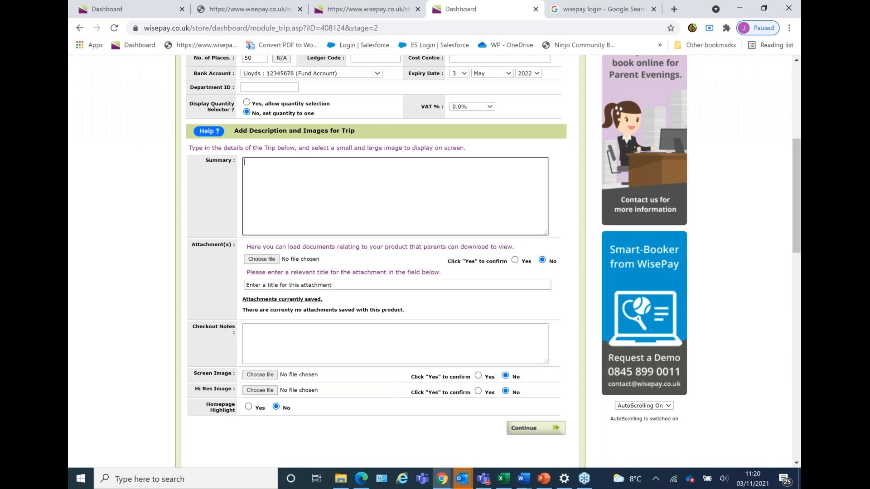
pyautogui.scroll(-1, 263, 281)
pyautogui.click(262, 269)
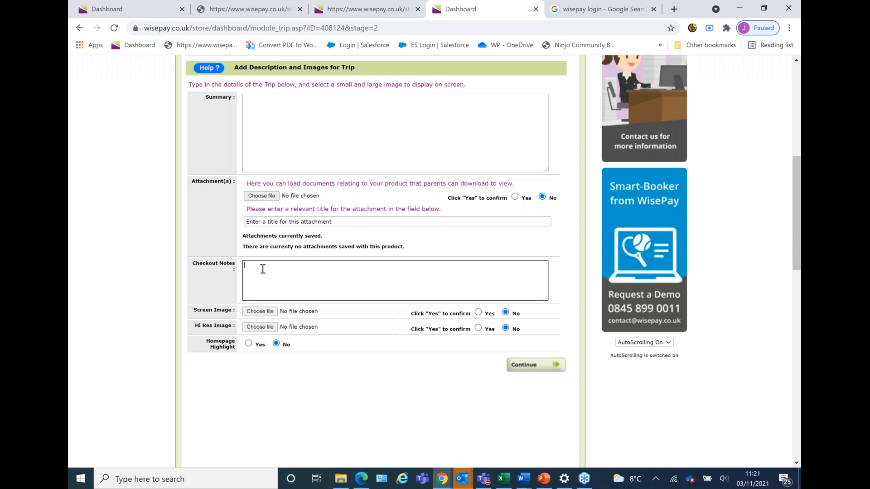
pyautogui.scroll(-1, 263, 269)
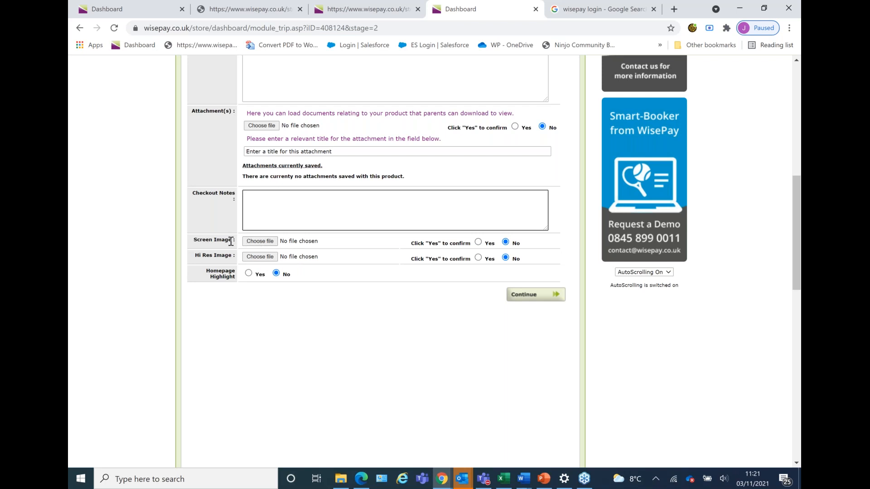
# Step: Attach warwick castle.png as the trip's screen image and continue to the pricing stage
pyautogui.click(262, 241)
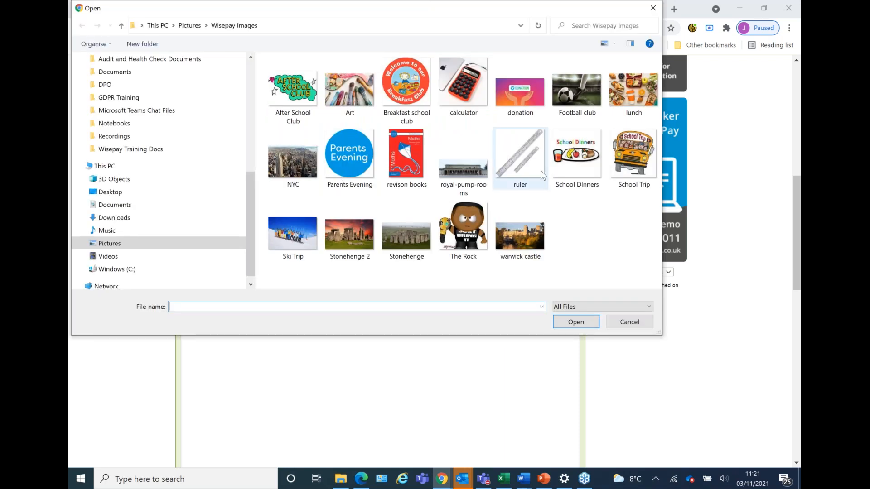
pyautogui.doubleClick(517, 230)
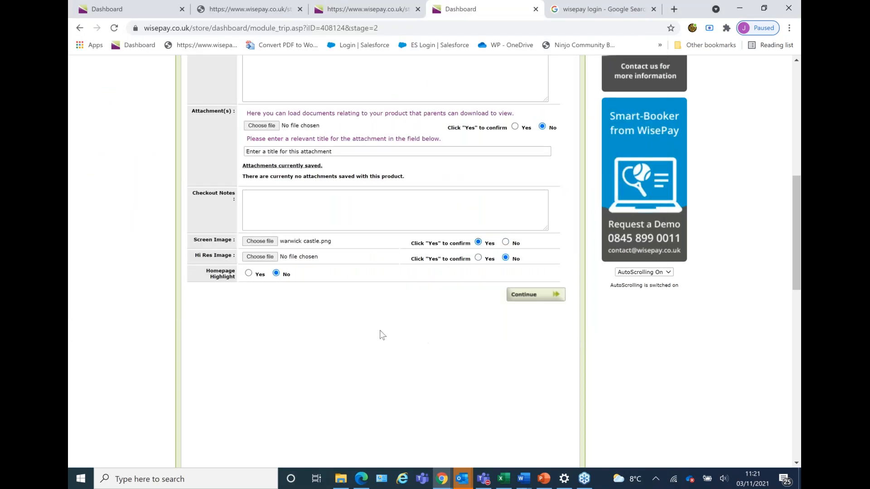
pyautogui.scroll(-1, 347, 305)
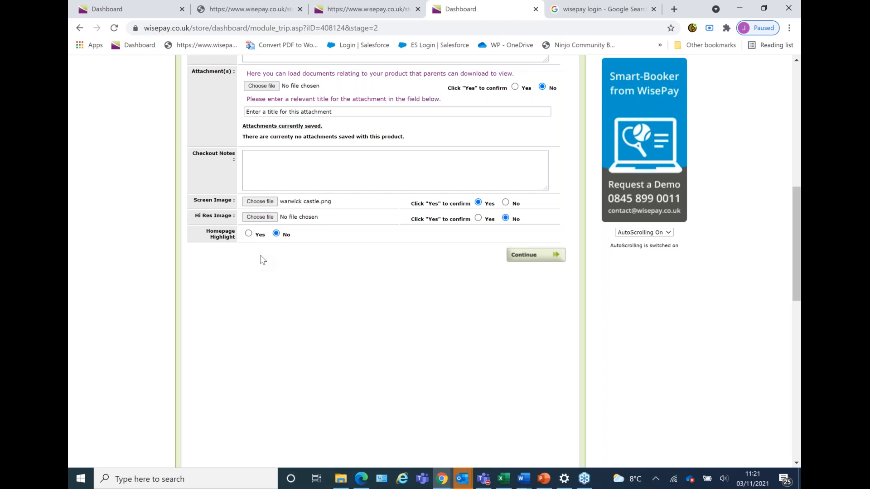
pyautogui.click(536, 256)
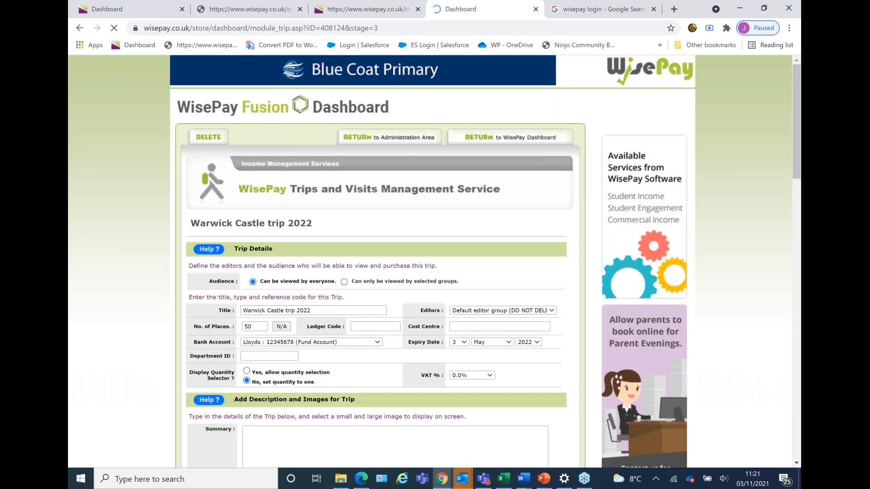
# Step: Read the help text explaining fixed and variable pricing for the trip, and close it
pyautogui.scroll(2, 506, 219)
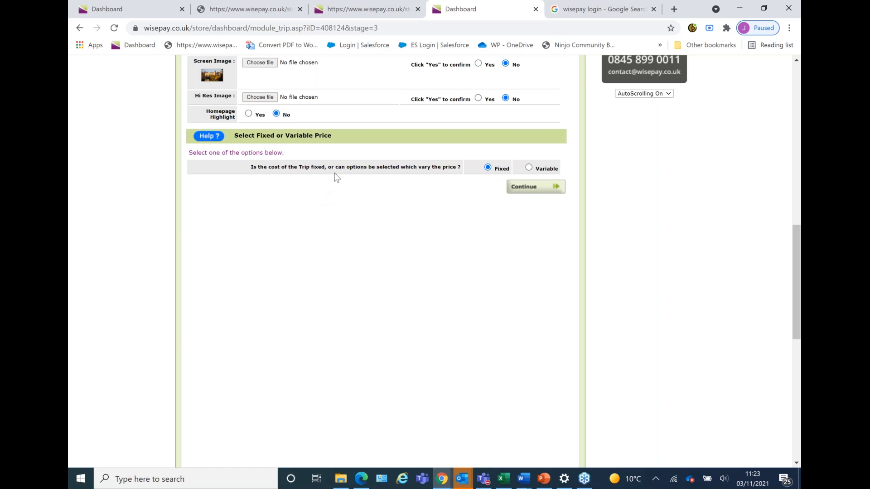
pyautogui.click(215, 143)
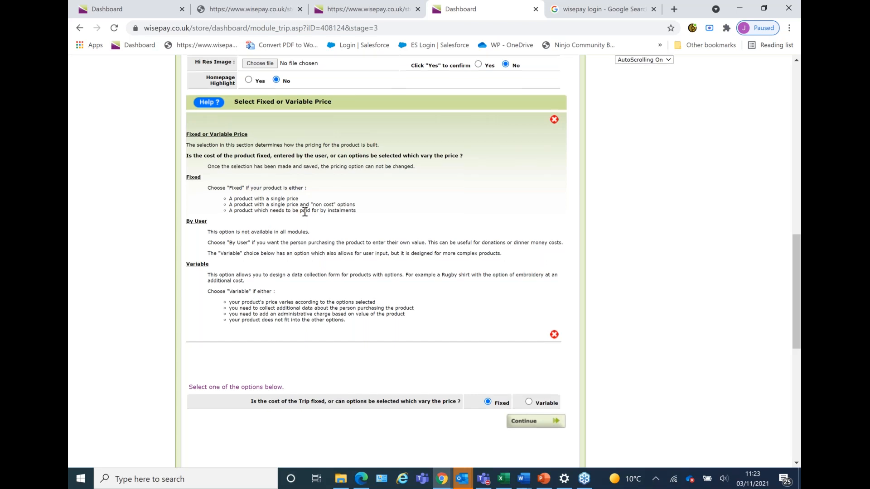
pyautogui.scroll(-1, 305, 212)
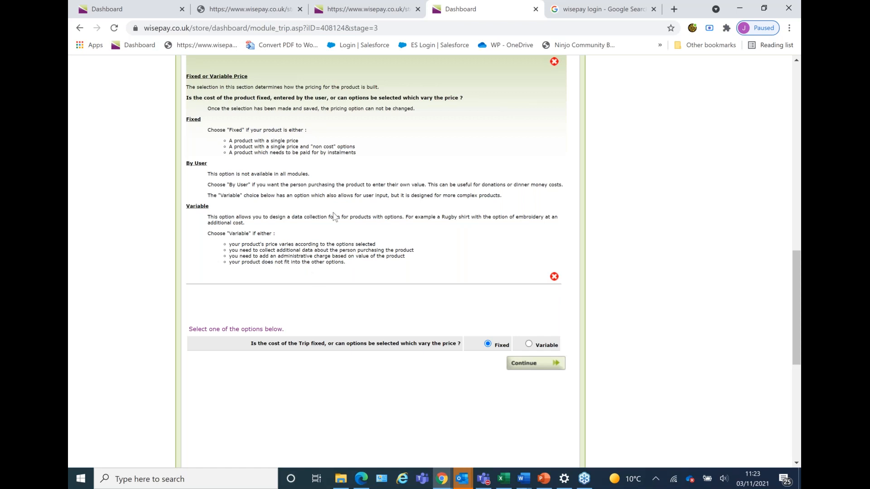
pyautogui.scroll(1, 334, 217)
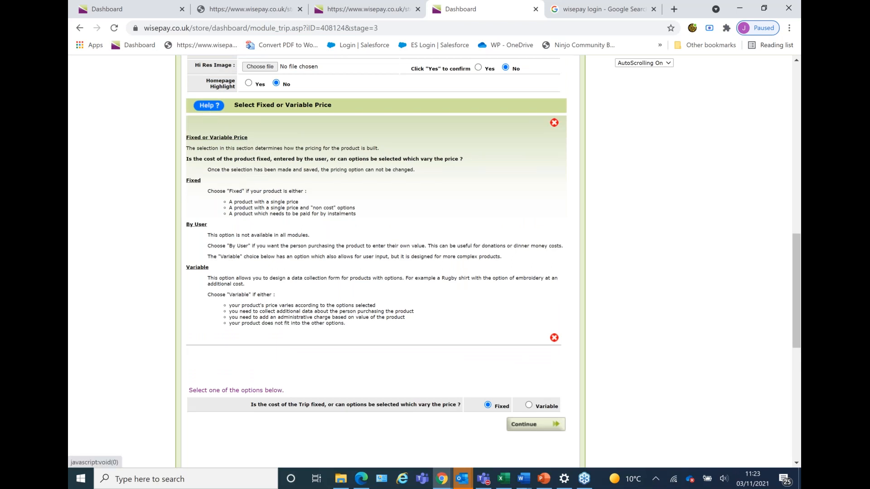
pyautogui.click(554, 123)
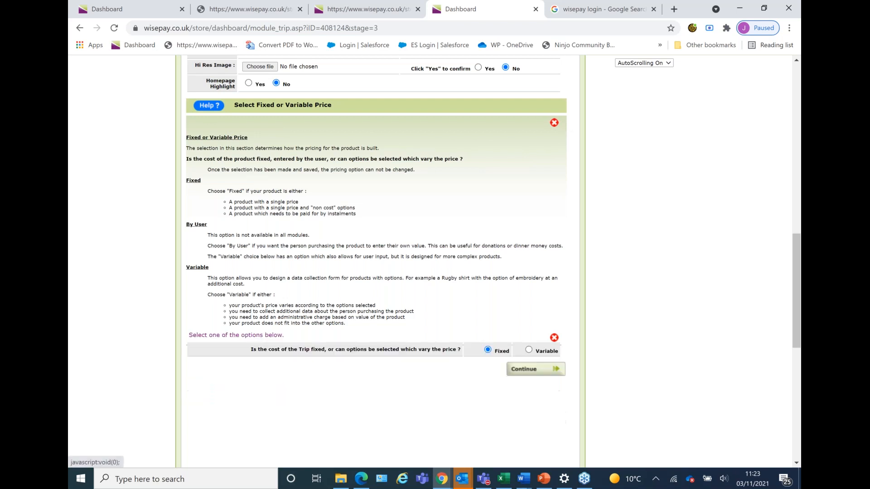
# Step: Save the trip's price type as Fixed, allow payment in instalments and continue to the instalment setup
pyautogui.click(534, 159)
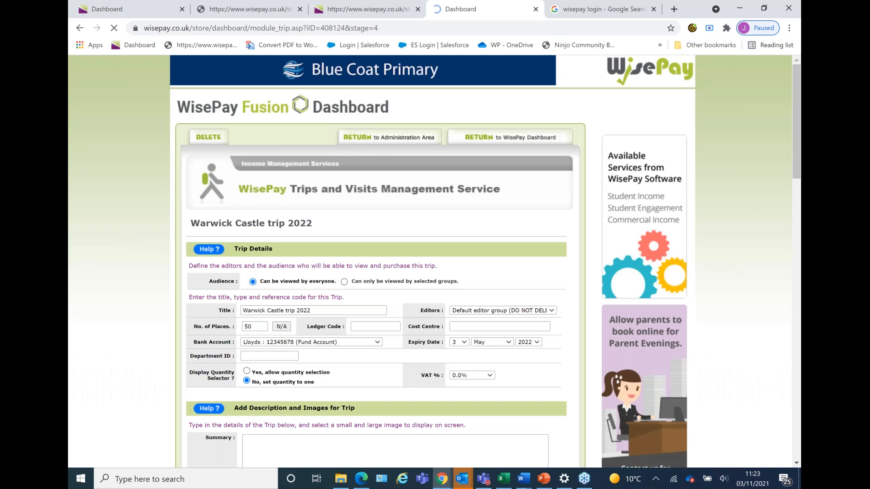
pyautogui.scroll(1, 430, 140)
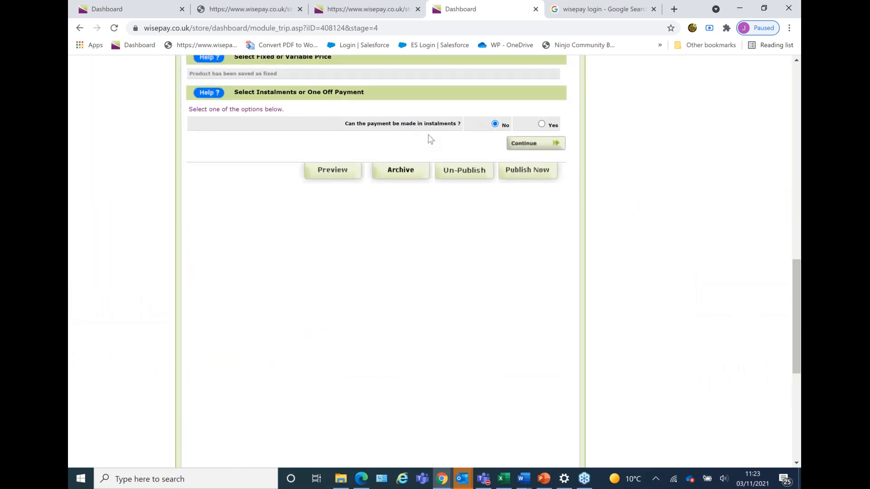
pyautogui.click(541, 124)
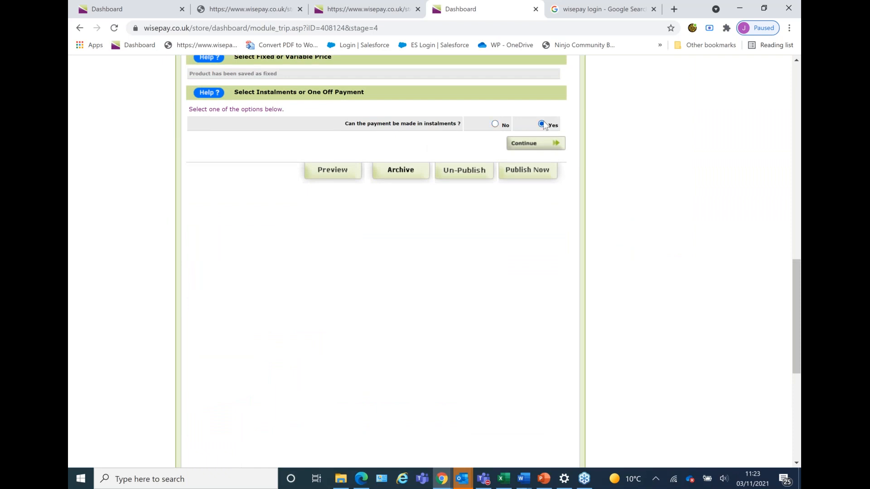
pyautogui.click(522, 143)
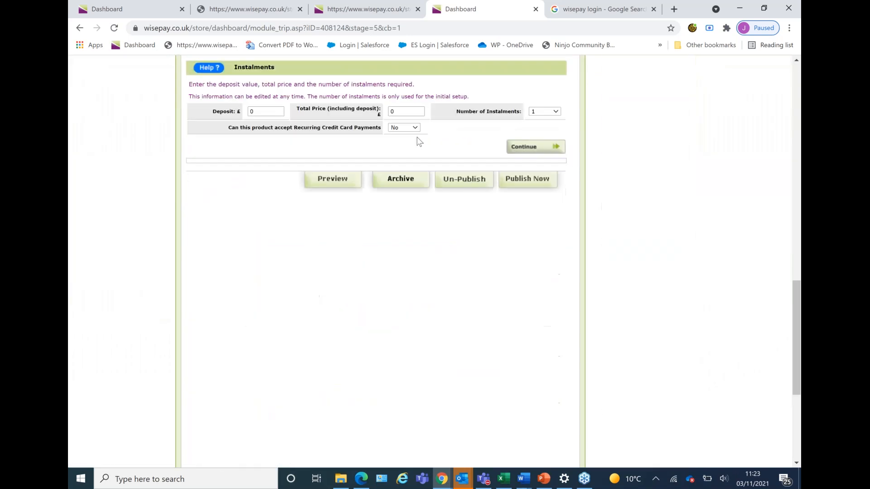
# Step: Set the trip's total price to £50 with 5 instalments and continue to generate the instalment list
pyautogui.scroll(1, 416, 140)
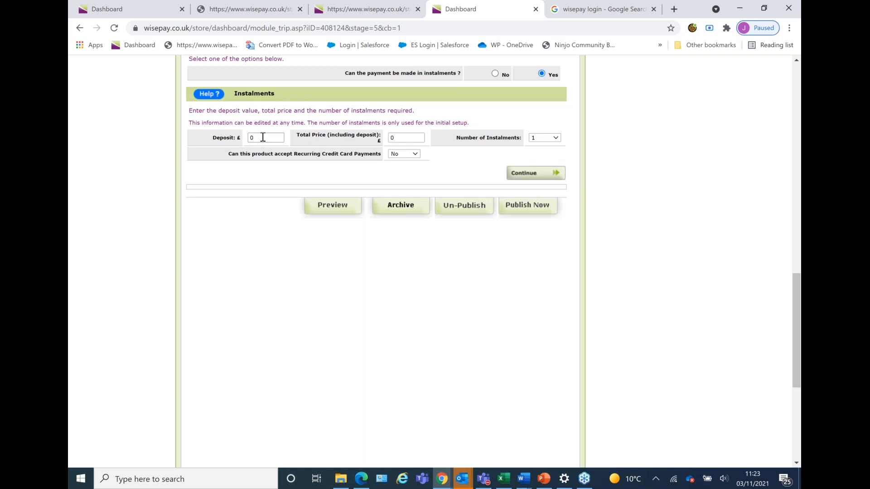
pyautogui.doubleClick(399, 136)
pyautogui.write('50')
pyautogui.click(552, 139)
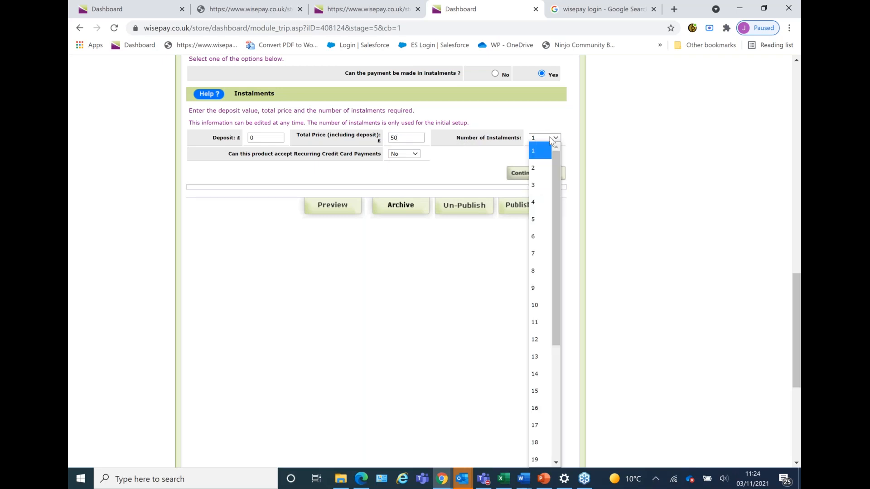
pyautogui.click(548, 218)
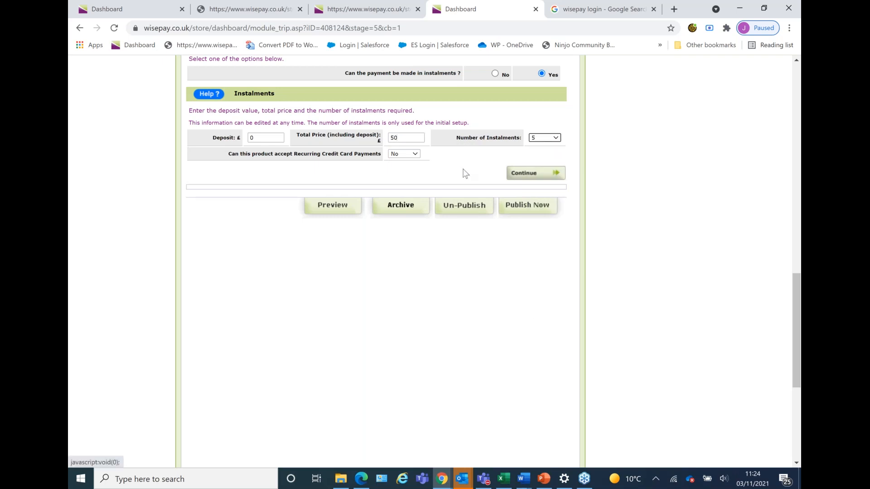
pyautogui.click(524, 176)
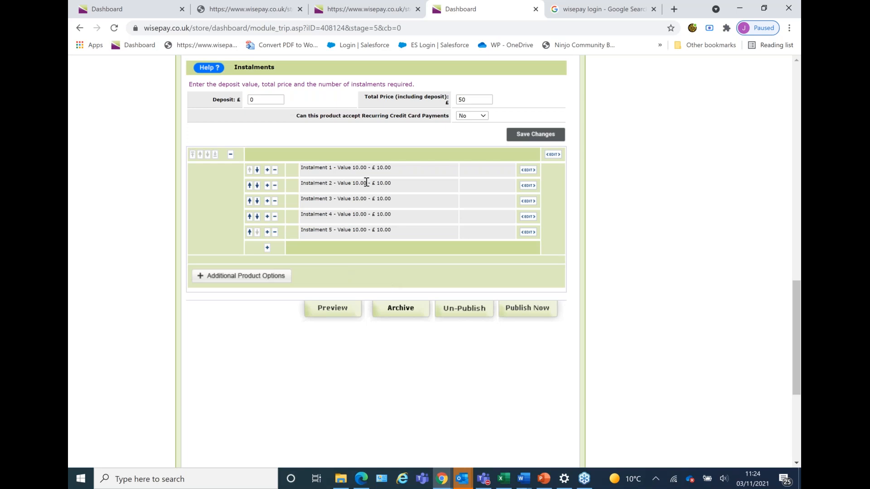
# Step: Change the first instalment's caption to "Instalment 1 - Deposit Value 10.00", correcting the spelling of the added word
pyautogui.click(529, 171)
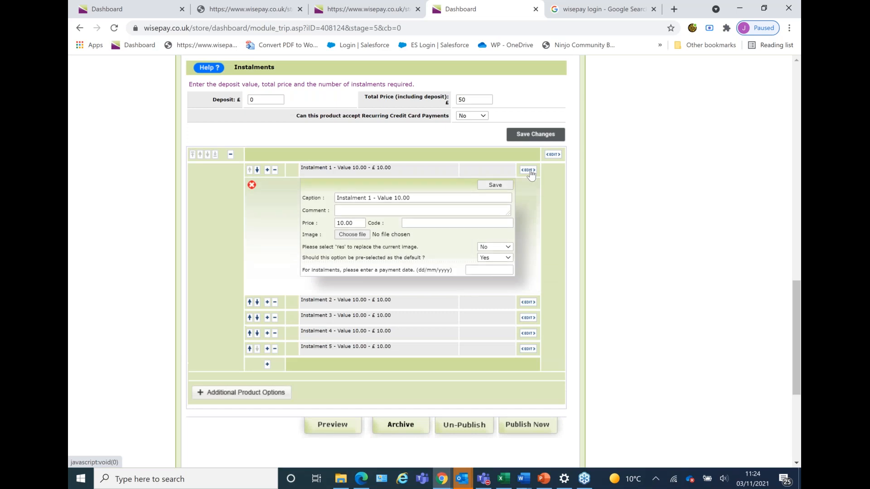
pyautogui.click(377, 199)
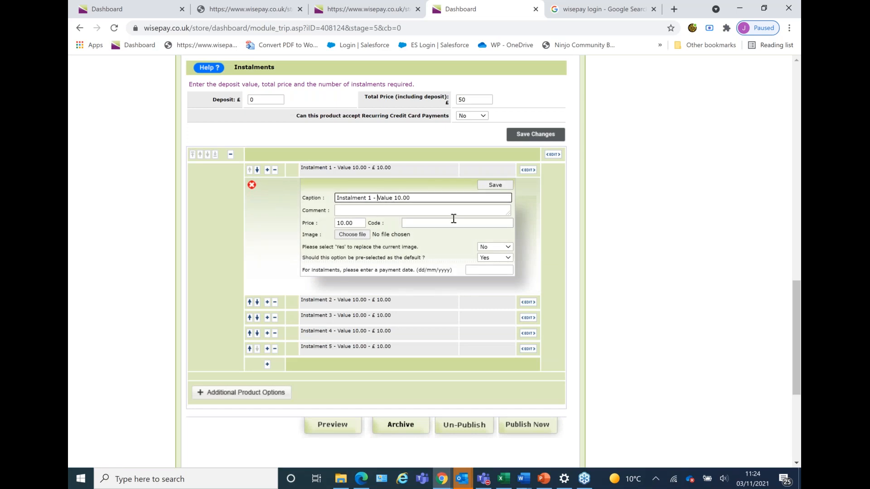
pyautogui.write('Depoist')
pyautogui.press('BackSpace')
pyautogui.press('BackSpace')
pyautogui.press('BackSpace')
pyautogui.press('BackSpace')
pyautogui.press('BackSpace')
pyautogui.write('oist')
pyautogui.doubleClick(387, 198)
pyautogui.rightClick(392, 198)
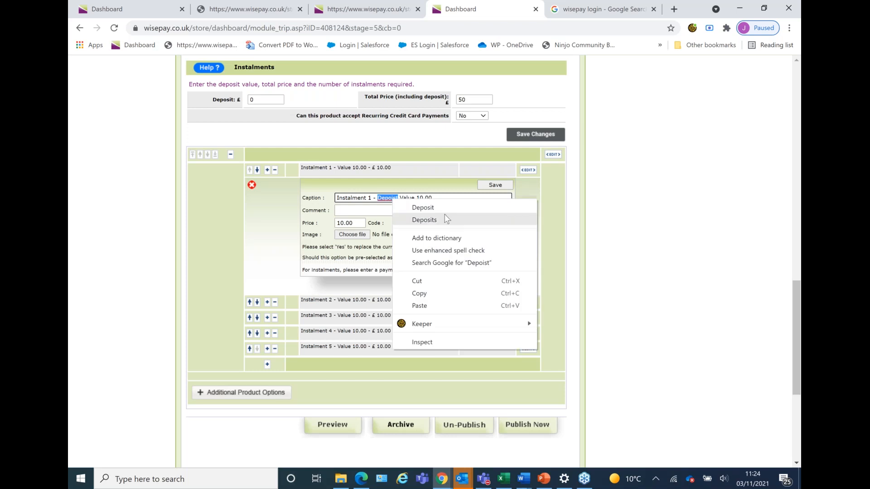
pyautogui.click(423, 208)
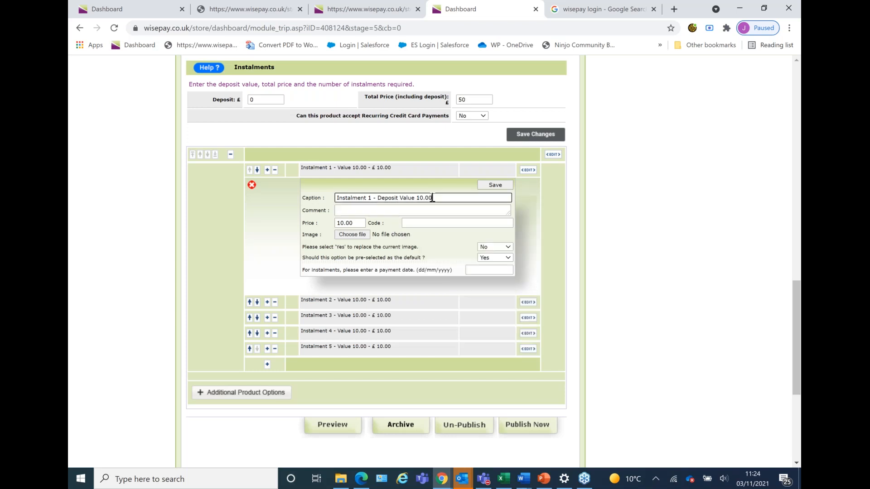
# Step: Set the first instalment's payment date to 01/12/2021 and save the instalment
pyautogui.click(475, 273)
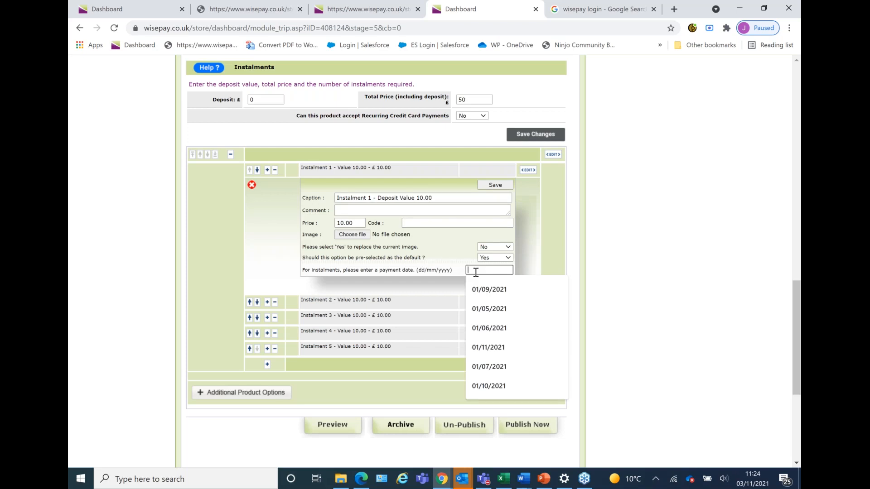
pyautogui.write('01/12')
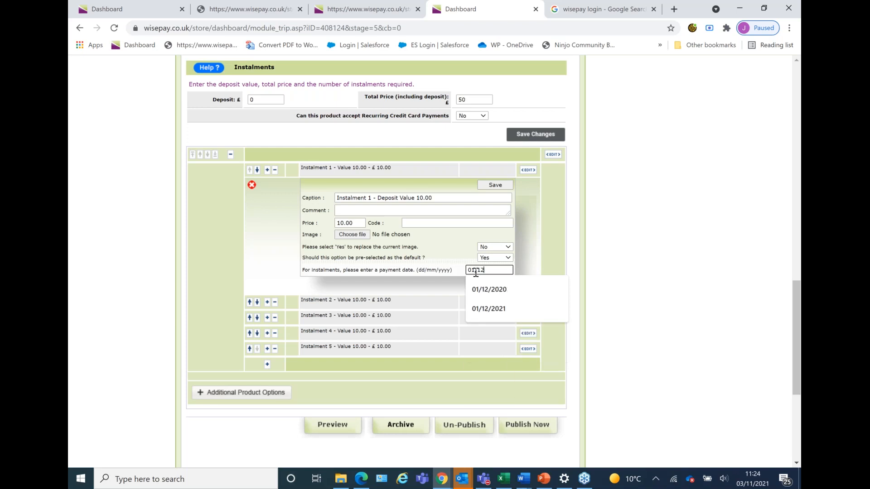
pyautogui.write('/2021')
pyautogui.click(491, 185)
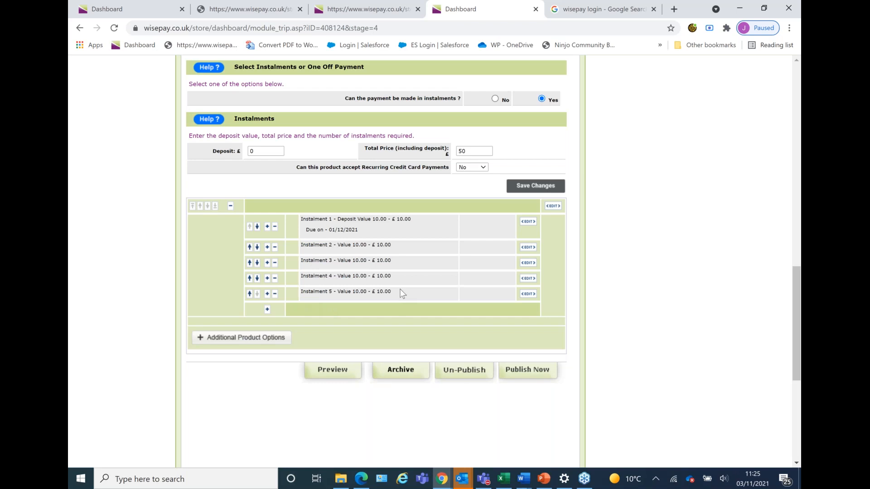
# Step: Remove the fifth instalment, then set the first instalment's caption value and price to 20.00 and save it
pyautogui.click(275, 294)
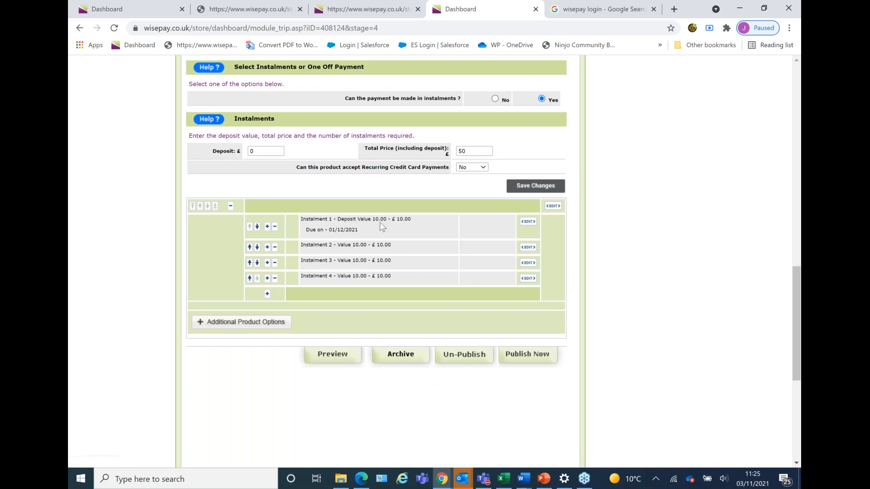
pyautogui.click(526, 223)
pyautogui.click(421, 260)
pyautogui.press('BackSpace')
pyautogui.write('20.00')
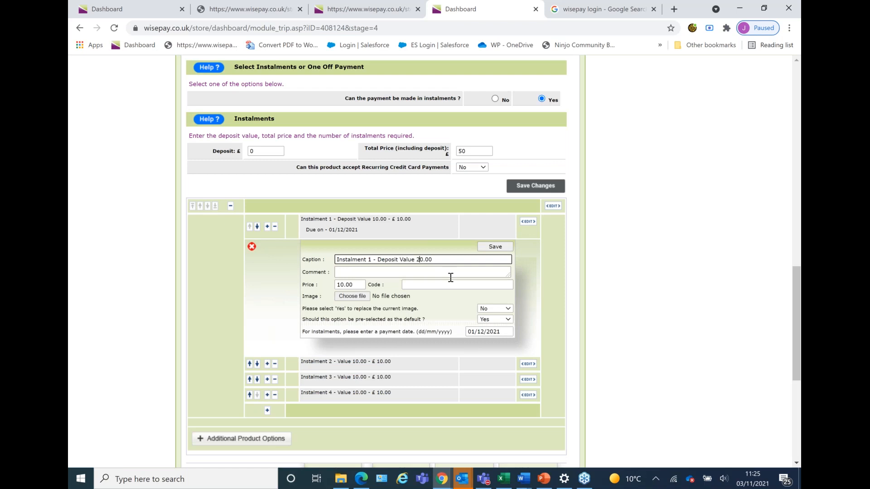
pyautogui.click(340, 284)
pyautogui.press('BackSpace')
pyautogui.write('2')
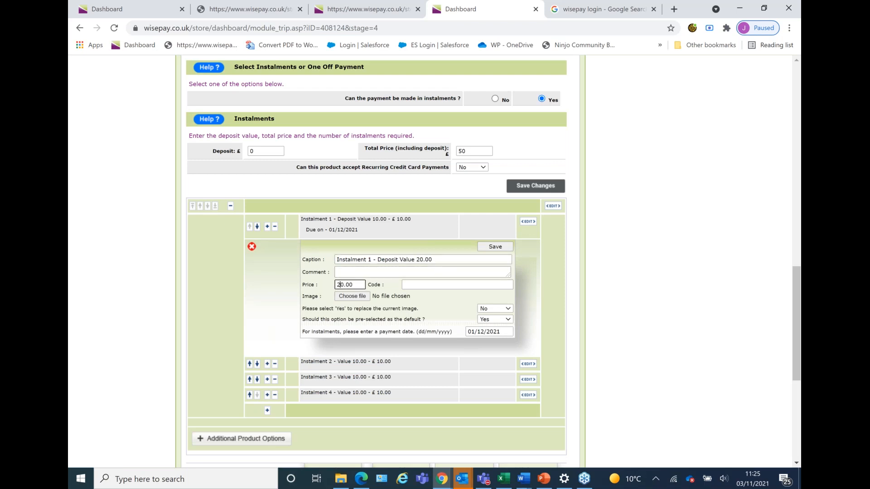
pyautogui.click(495, 248)
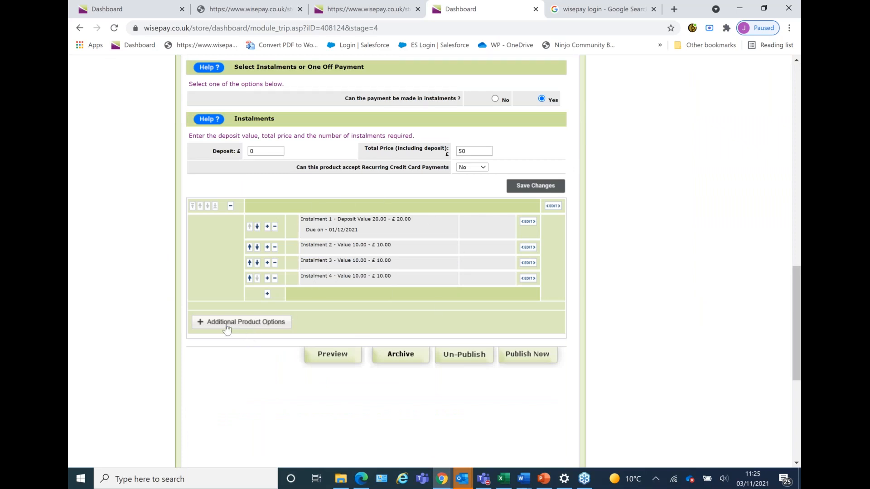
# Step: Add a Text field product option to the trip, captioned "Please enter passport number below", and save it
pyautogui.click(269, 325)
pyautogui.scroll(-3, 269, 325)
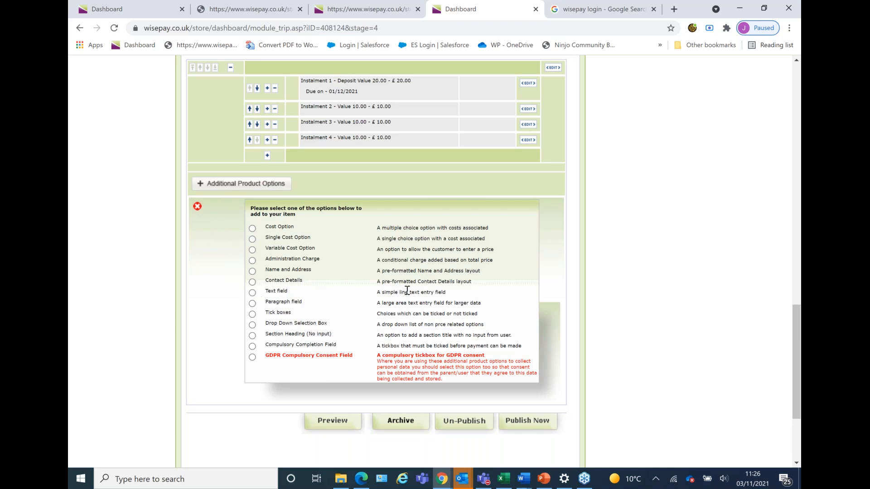
pyautogui.click(252, 293)
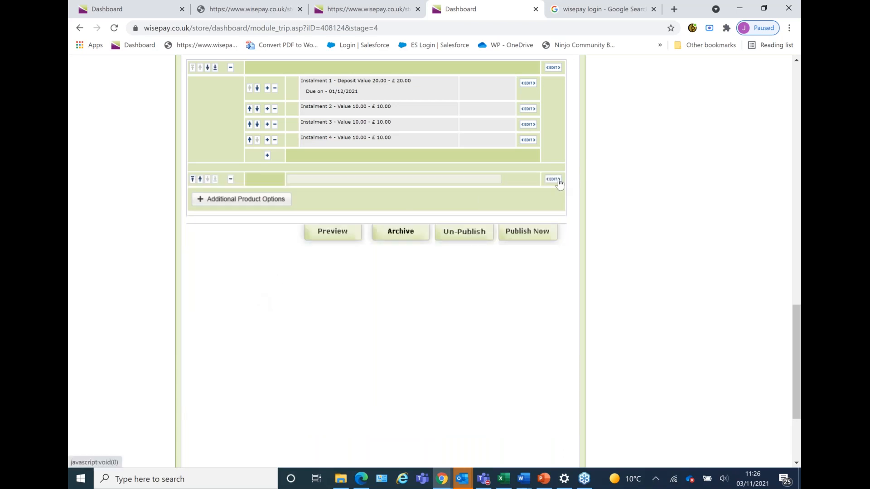
pyautogui.click(553, 180)
pyautogui.click(347, 207)
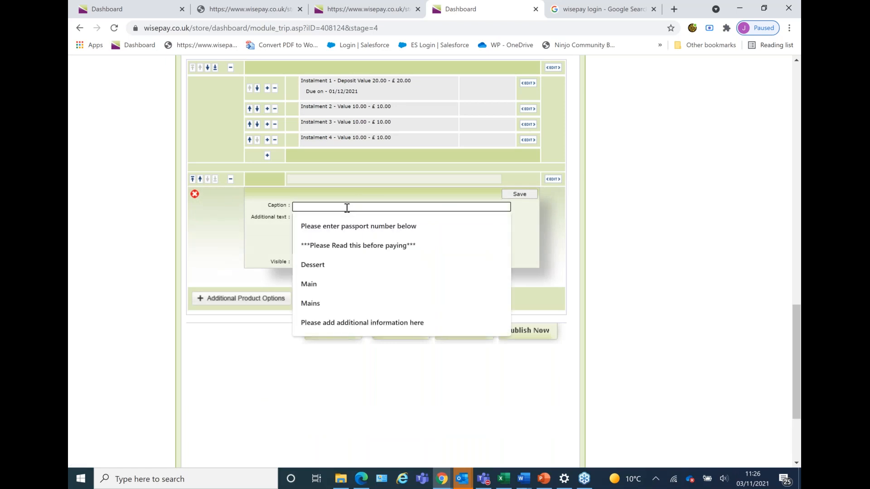
pyautogui.click(376, 229)
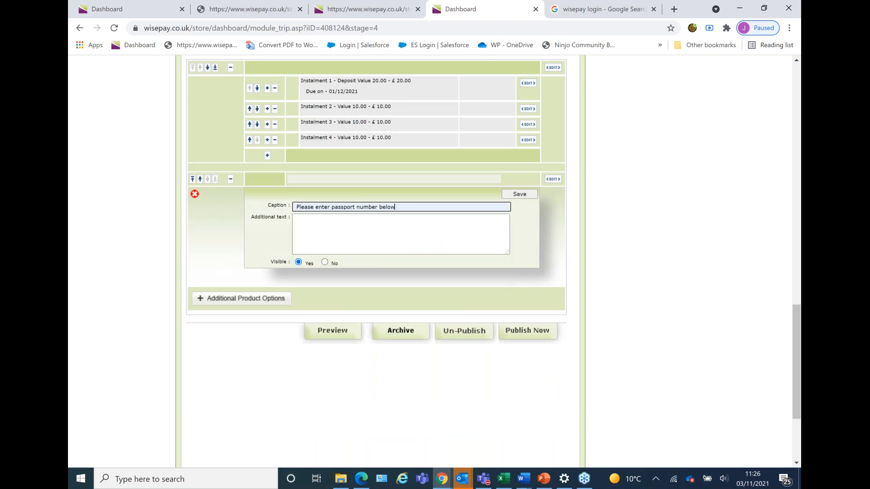
pyautogui.click(520, 195)
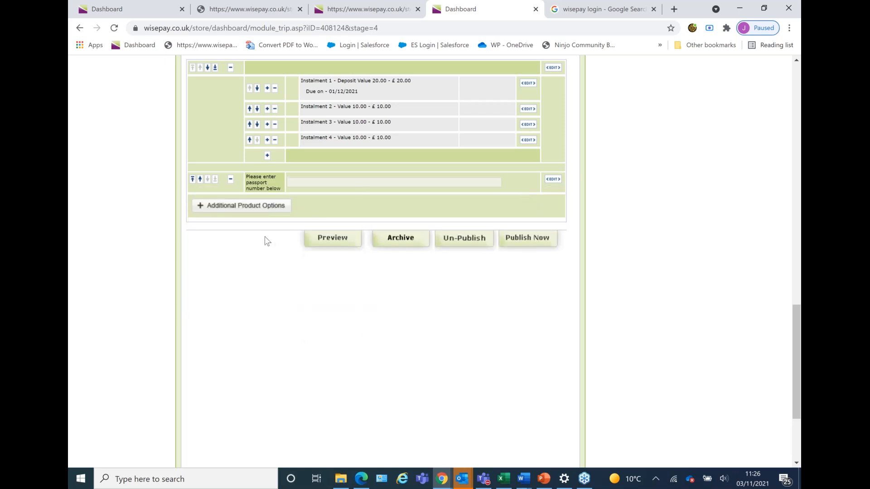
# Step: Add a Compulsory Completion Field to the trip, captioned "I agree to the following terms:", and save it
pyautogui.click(228, 208)
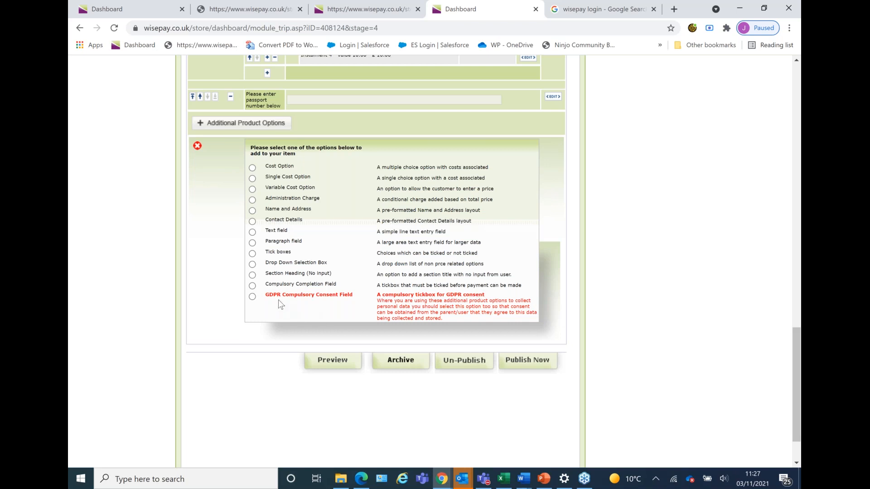
pyautogui.click(252, 286)
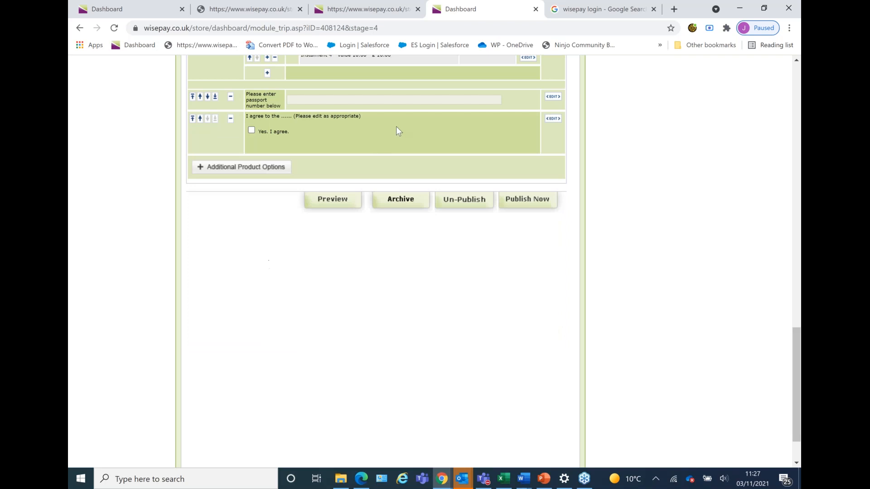
pyautogui.click(553, 119)
pyautogui.click(424, 175)
pyautogui.moveTo(424, 176); pyautogui.dragTo(341, 178)
pyautogui.press('BackSpace')
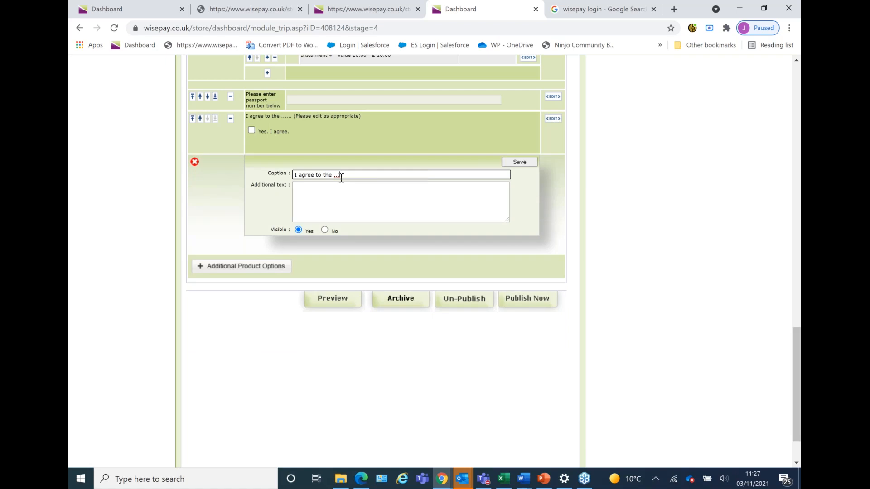
pyautogui.click(341, 178)
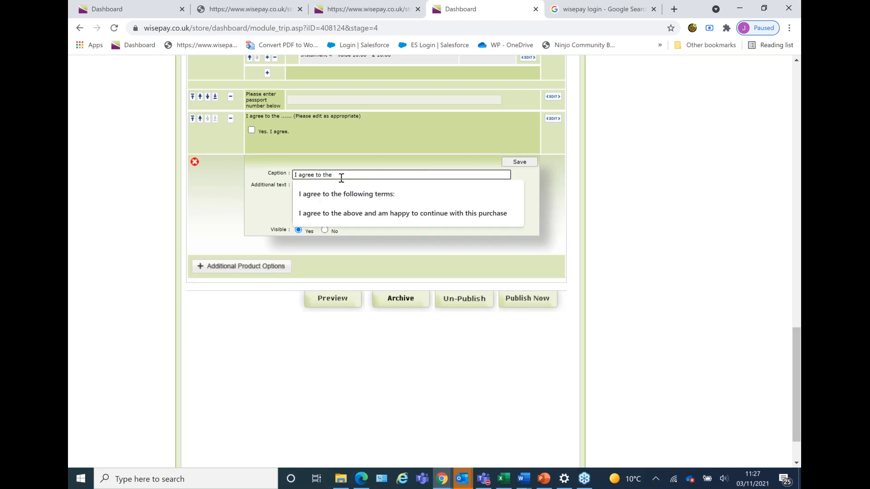
pyautogui.click(390, 194)
pyautogui.click(324, 192)
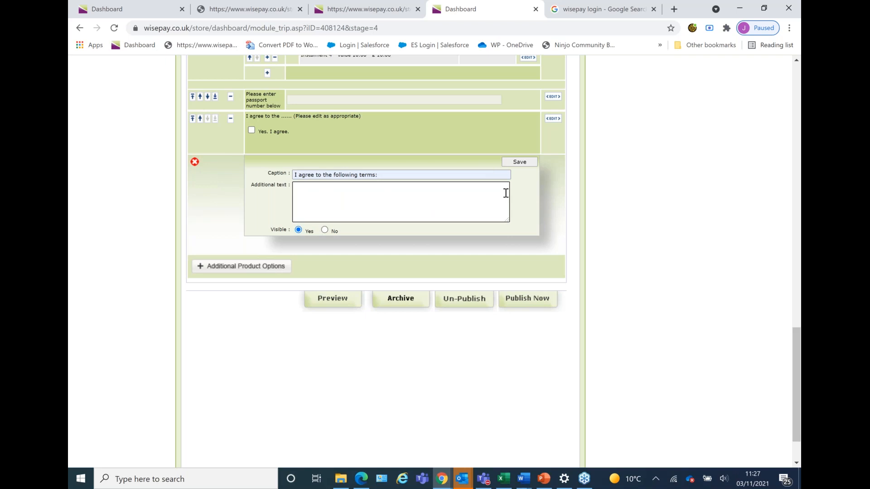
pyautogui.click(520, 164)
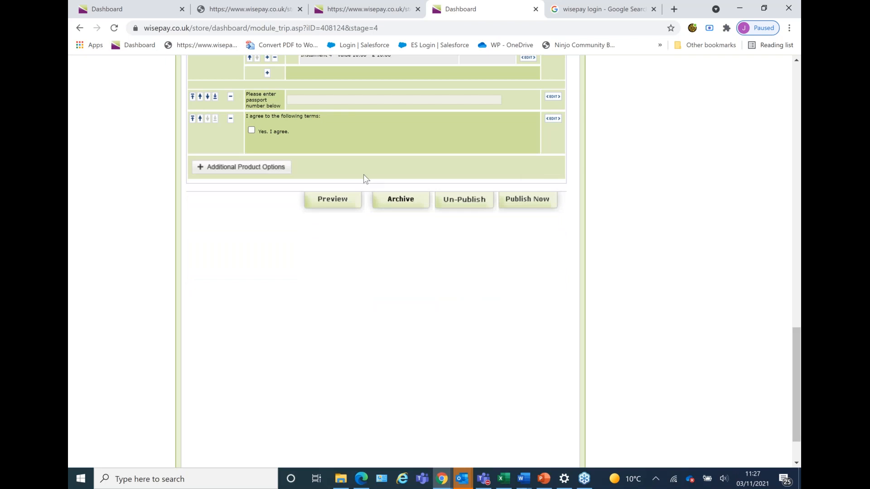
# Step: Add the GDPR Compulsory Consent Field to the trip's additional product options
pyautogui.click(256, 170)
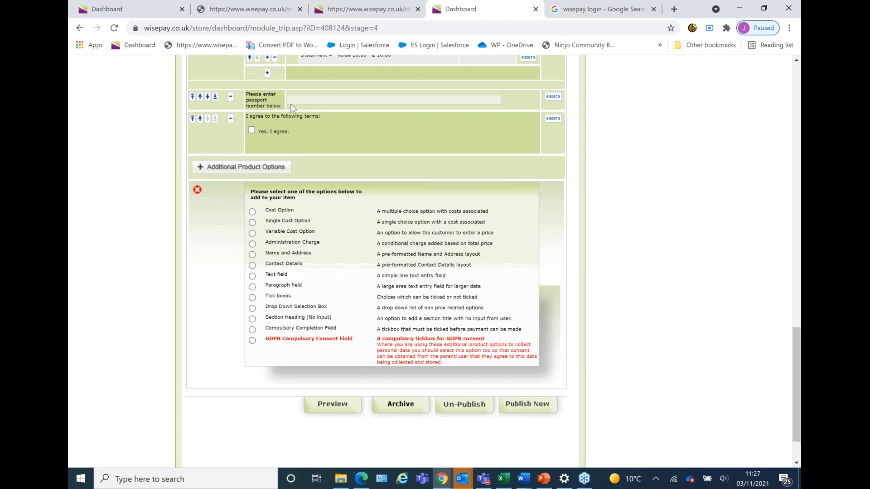
pyautogui.click(251, 340)
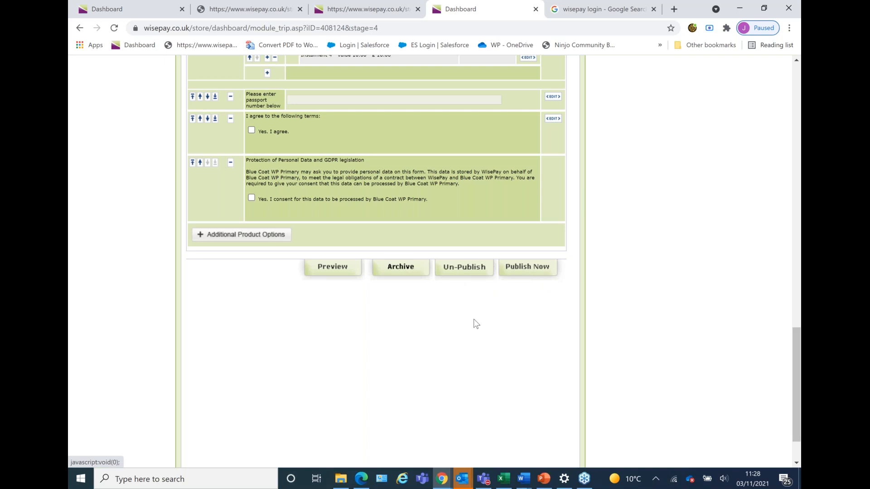
# Step: Review the trip's setup page from the trip details down to the publishing options
pyautogui.click(460, 268)
pyautogui.scroll(20, 526, 271)
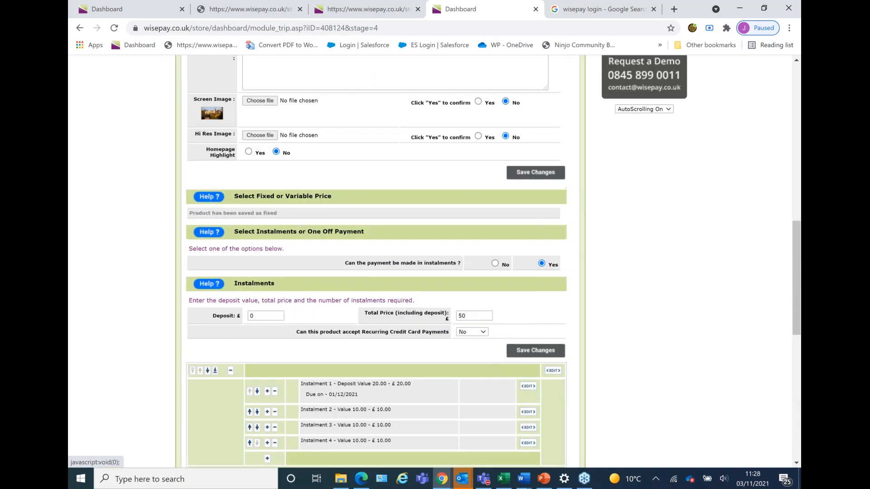
pyautogui.scroll(3, 275, 284)
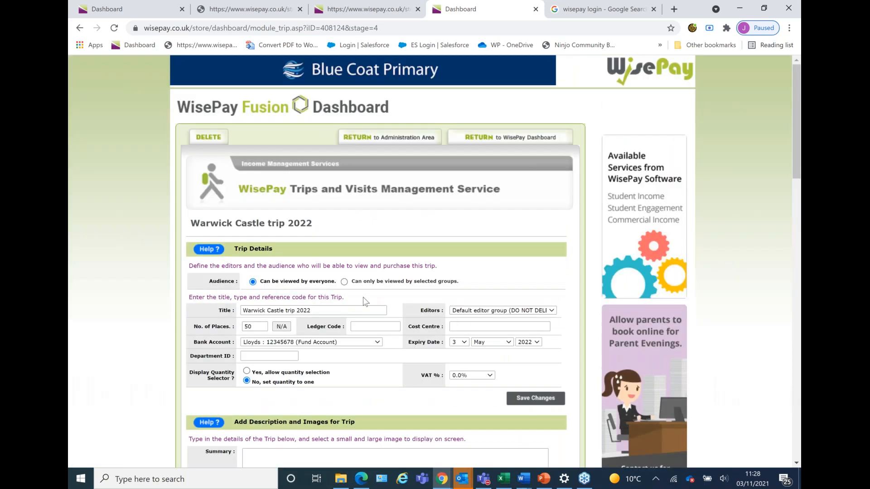
pyautogui.scroll(-20, 538, 223)
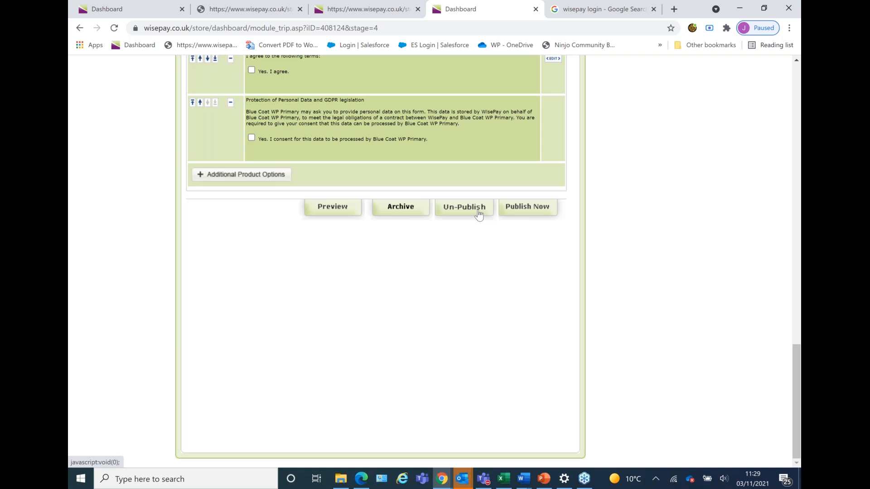
pyautogui.scroll(1, 342, 195)
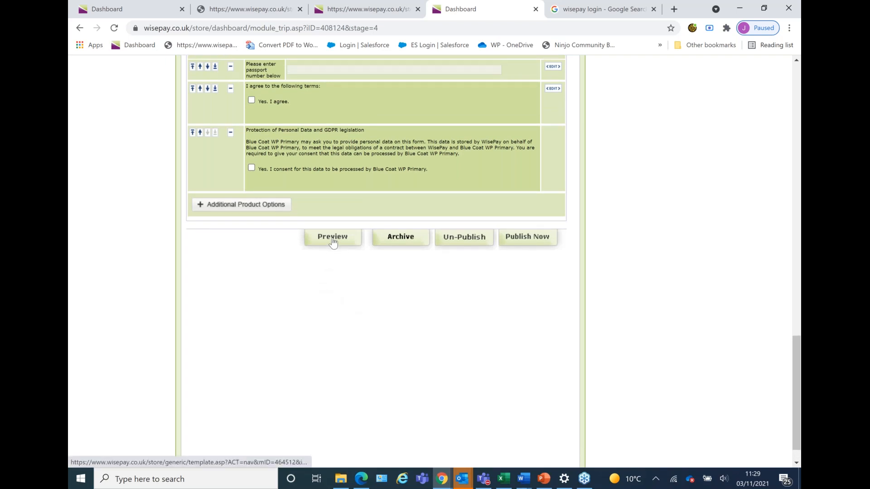
# Step: Preview the Warwick Castle trip page and examine its image, available places, price and payment options
pyautogui.click(332, 241)
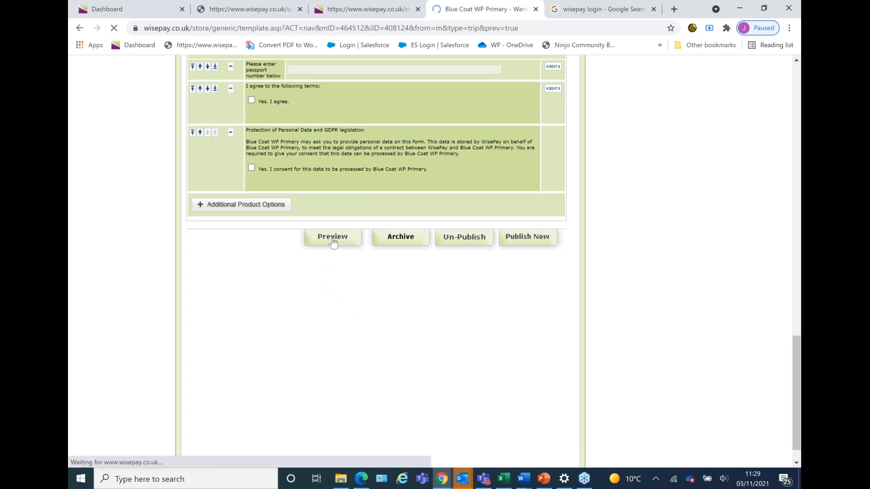
pyautogui.scroll(-2, 333, 243)
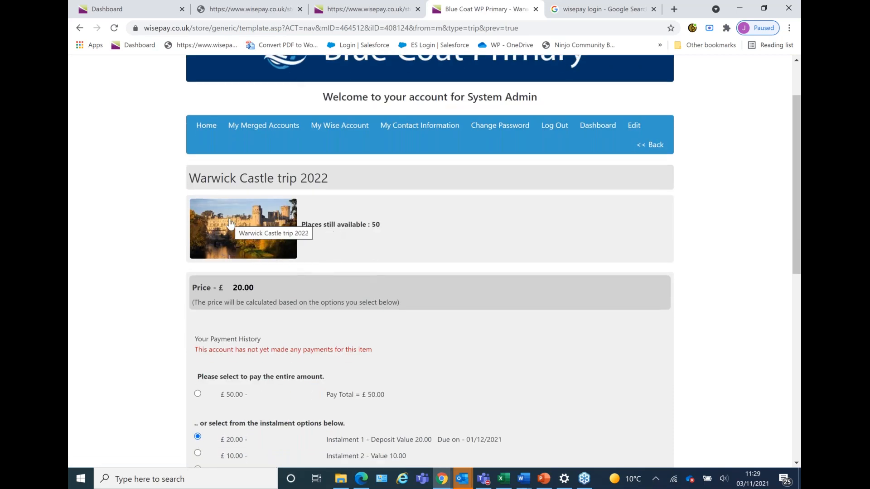
pyautogui.scroll(-1, 372, 170)
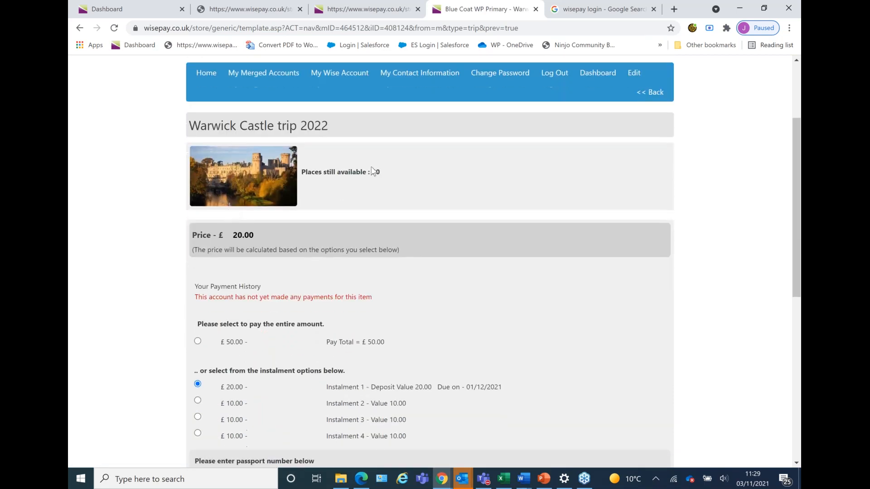
pyautogui.scroll(-1, 373, 171)
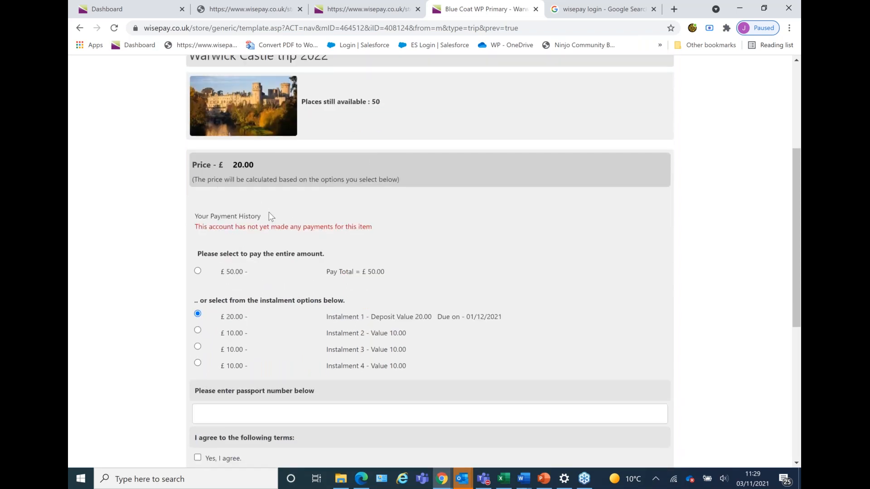
pyautogui.scroll(-1, 269, 212)
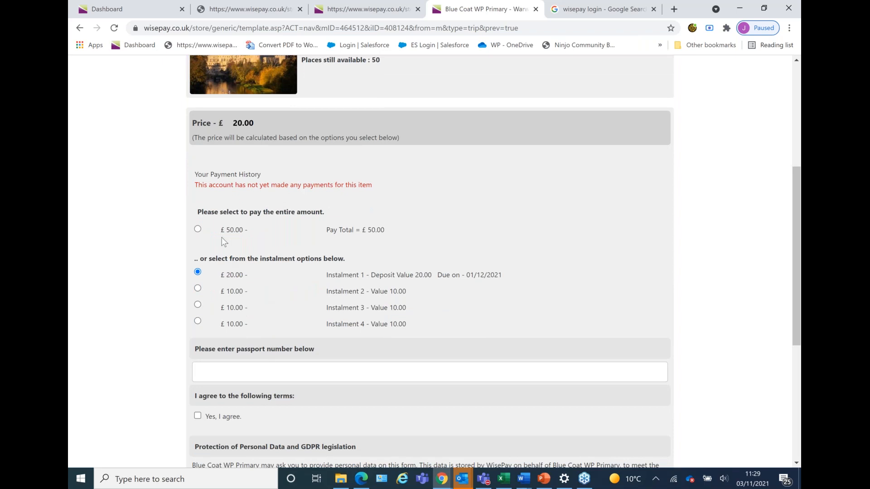
# Step: Compare the full £50.00 payment with the £20.00 deposit instalment in the preview, and examine the passport, terms and consent fields
pyautogui.click(198, 230)
pyautogui.scroll(-3, 198, 230)
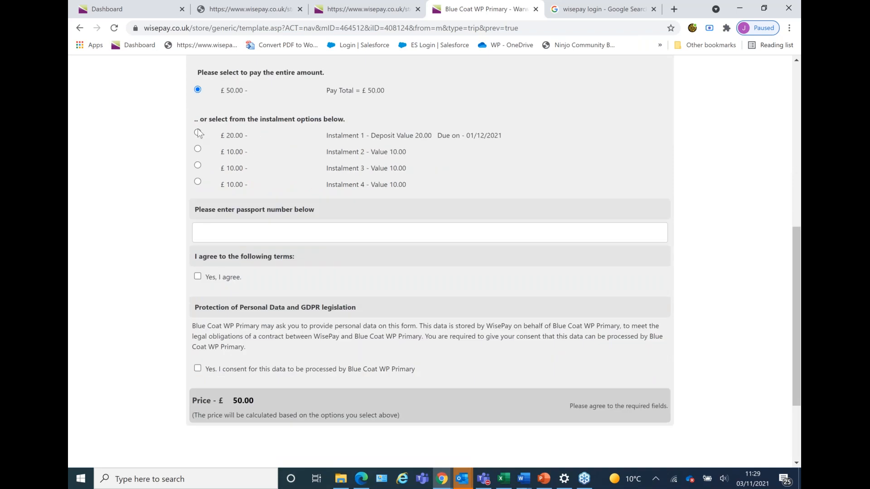
pyautogui.click(198, 133)
pyautogui.scroll(-2, 285, 184)
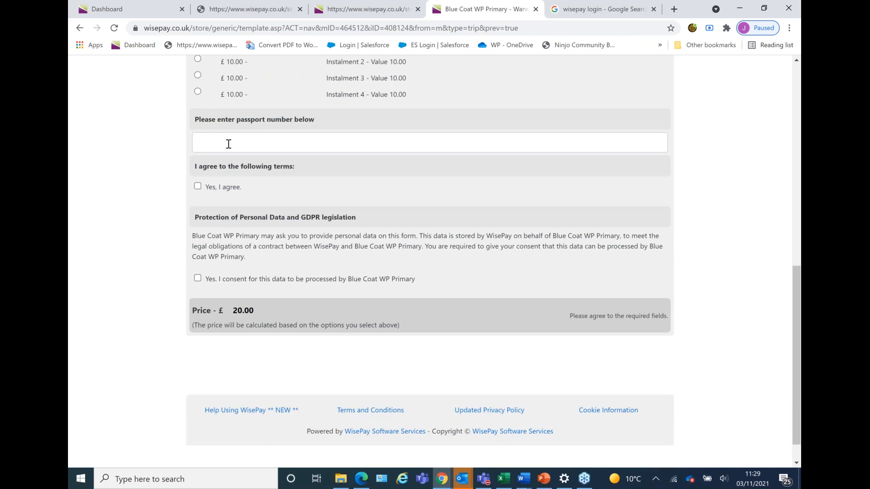
# Step: Enter a passport number in the trip preview, agree to the terms and consent to the data being processed by Blue Coat WP Primary
pyautogui.click(228, 144)
pyautogui.write('5675675765785')
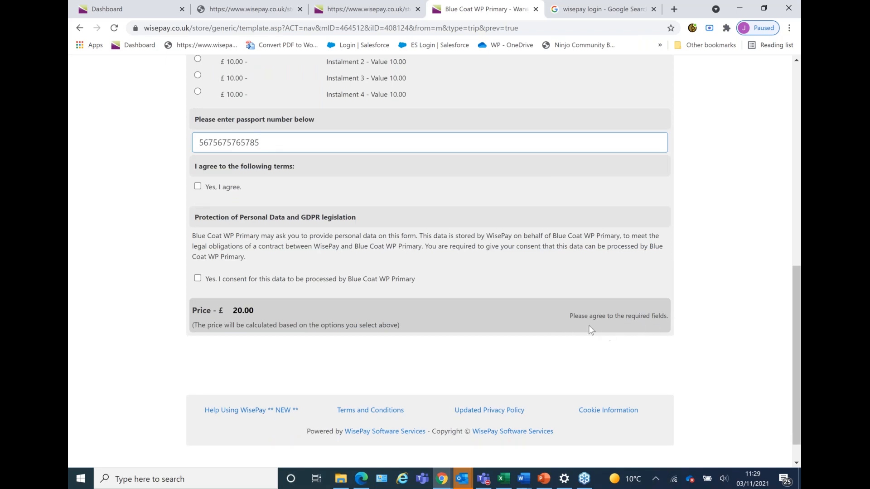
pyautogui.click(650, 315)
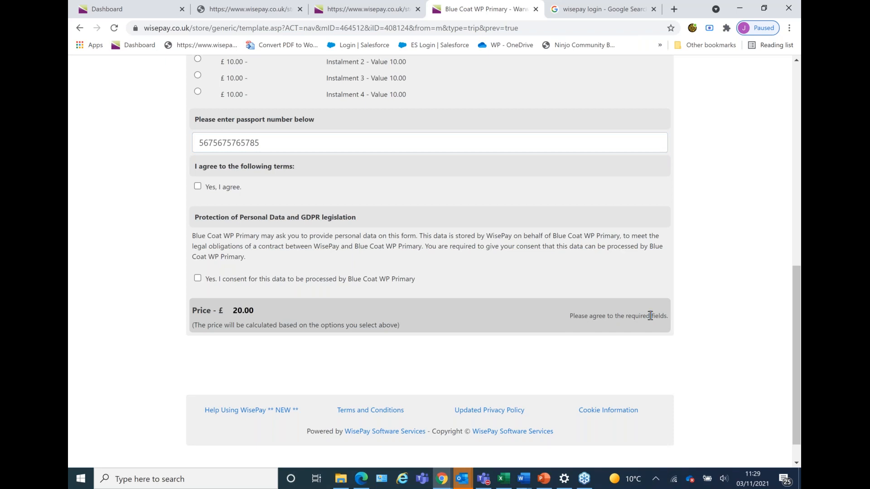
pyautogui.tripleClick(651, 316)
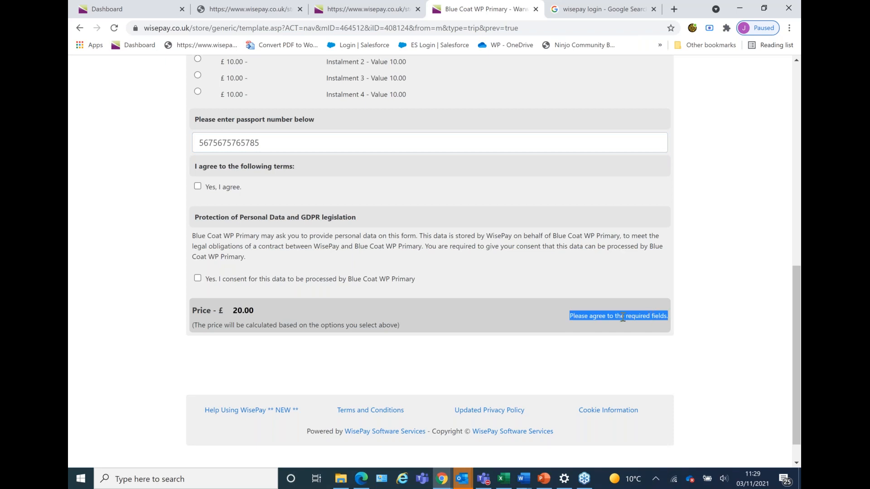
pyautogui.click(198, 188)
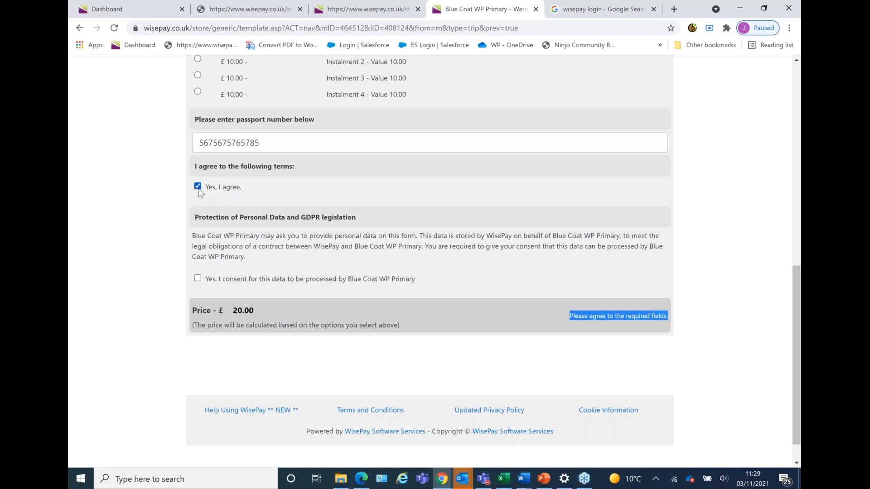
pyautogui.click(198, 278)
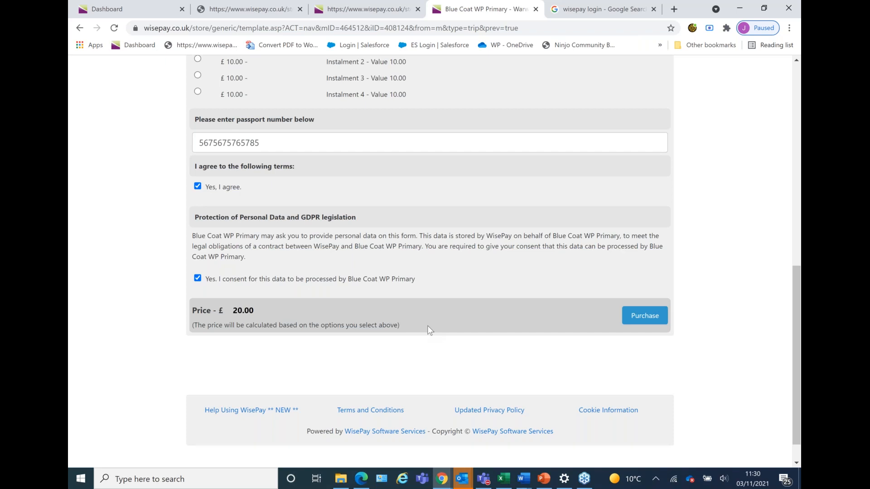
# Step: Clear and restore the agreement to the trip's terms to test how it affects the purchase option
pyautogui.click(198, 186)
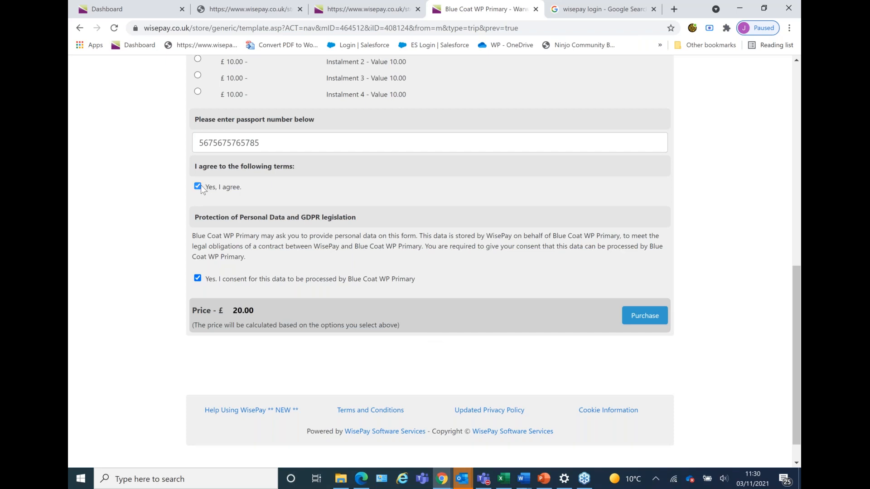
pyautogui.click(538, 314)
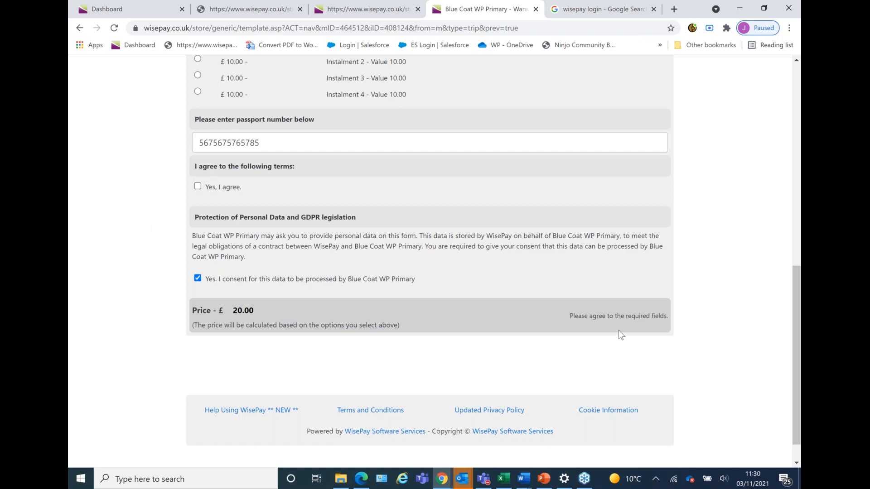
pyautogui.click(198, 186)
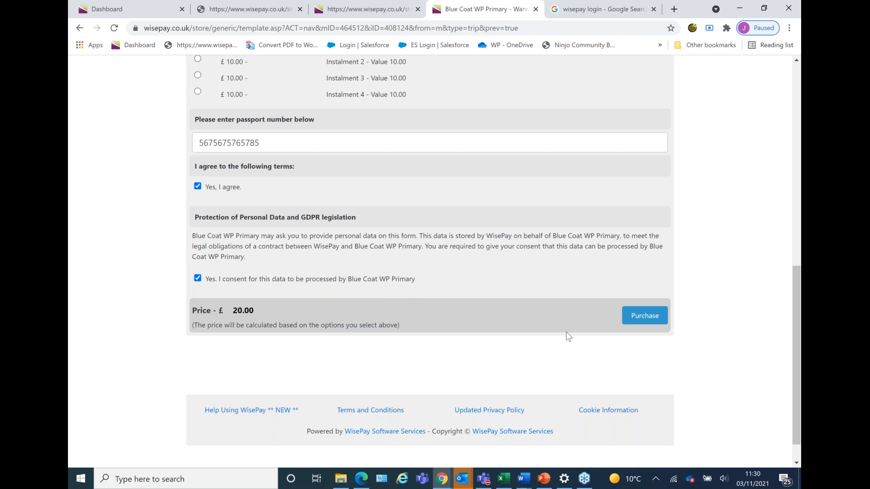
pyautogui.click(645, 316)
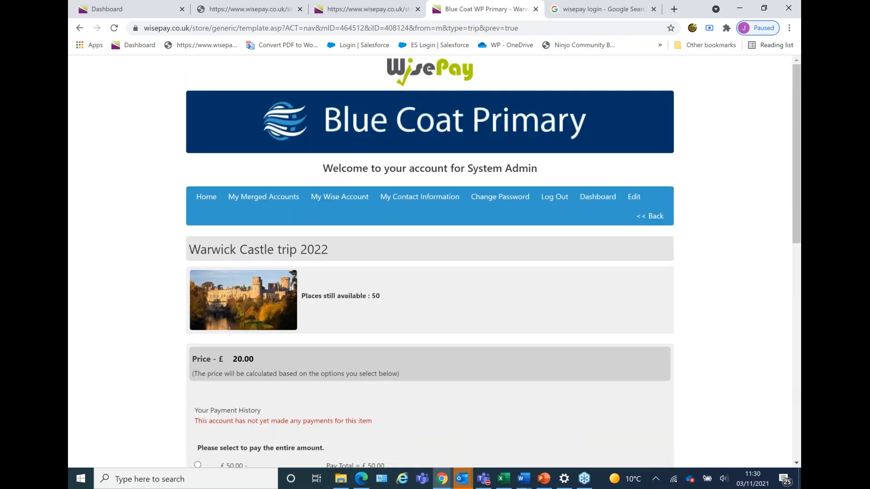
# Step: Return to the WisePay dashboard and open the Trips and Visits Manager
pyautogui.click(589, 199)
pyautogui.scroll(-2, 477, 271)
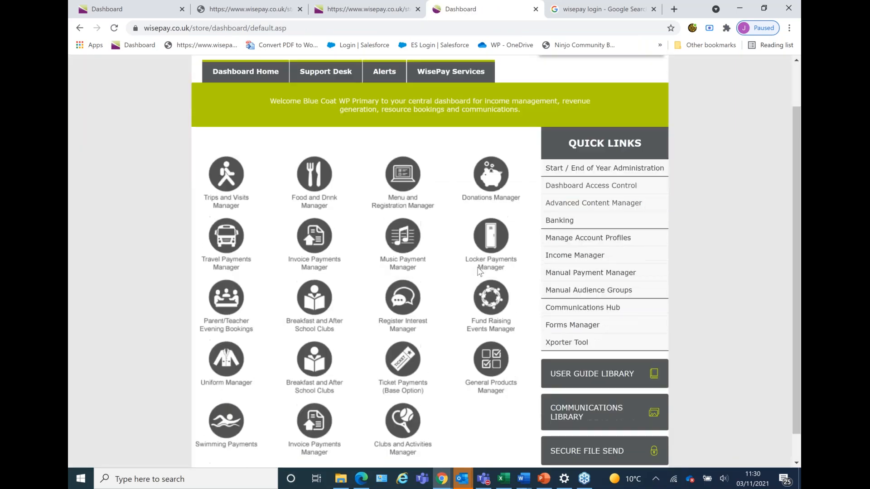
pyautogui.click(233, 178)
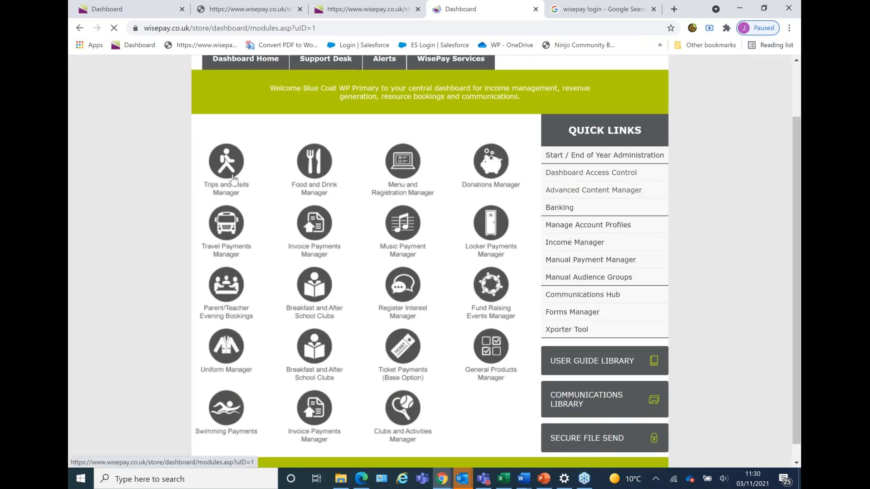
# Step: Expand Warwick Castle trip 2022 to examine its content and manual payment and reporting options, and collapse it again
pyautogui.scroll(-2, 296, 293)
pyautogui.scroll(-2, 295, 292)
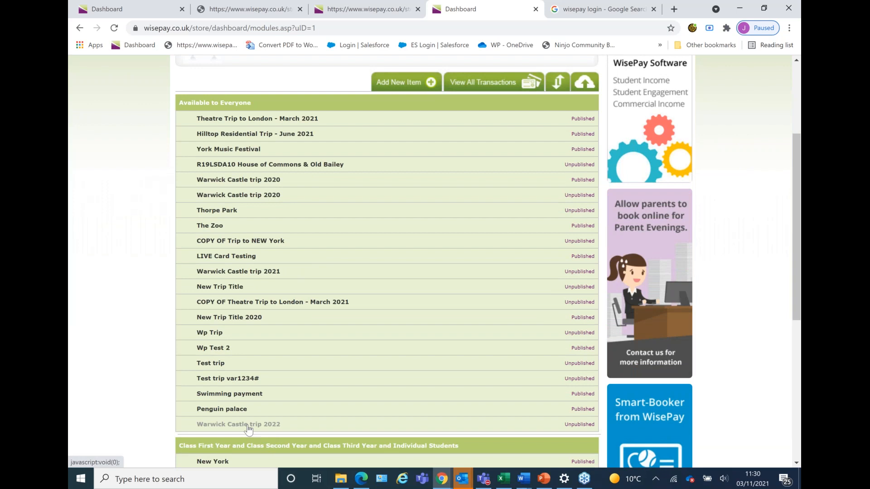
pyautogui.click(248, 428)
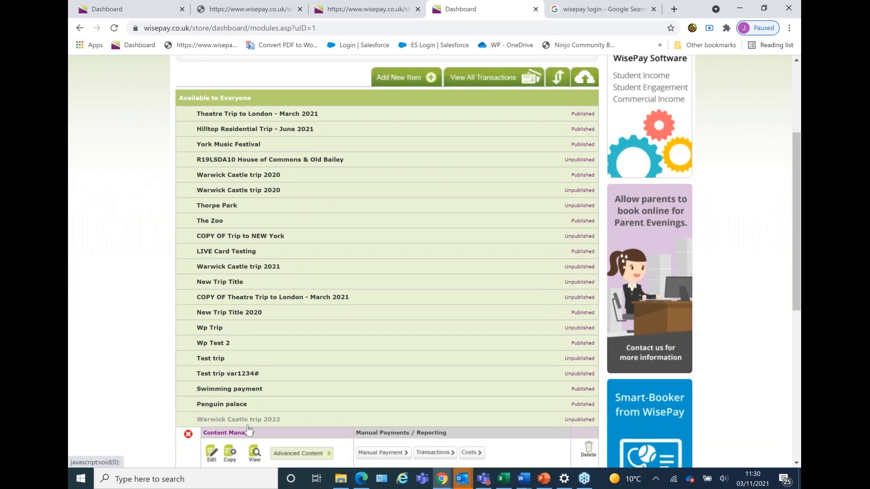
pyautogui.scroll(-5, 248, 428)
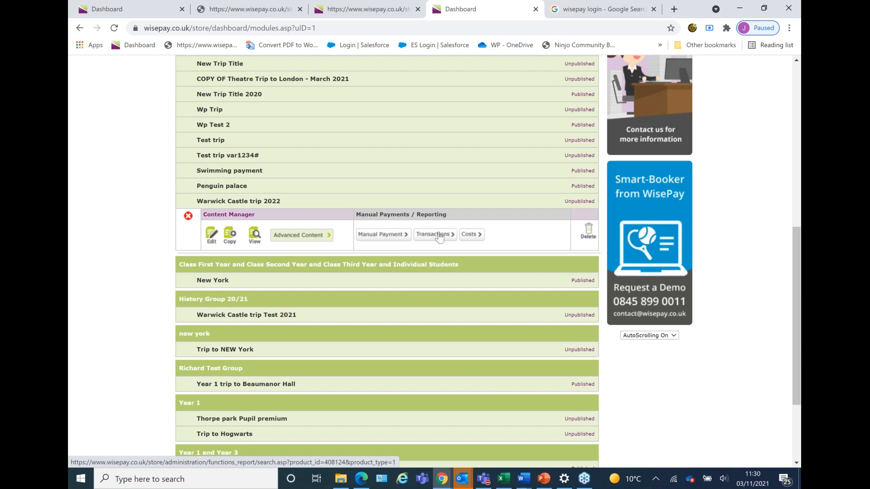
pyautogui.click(189, 217)
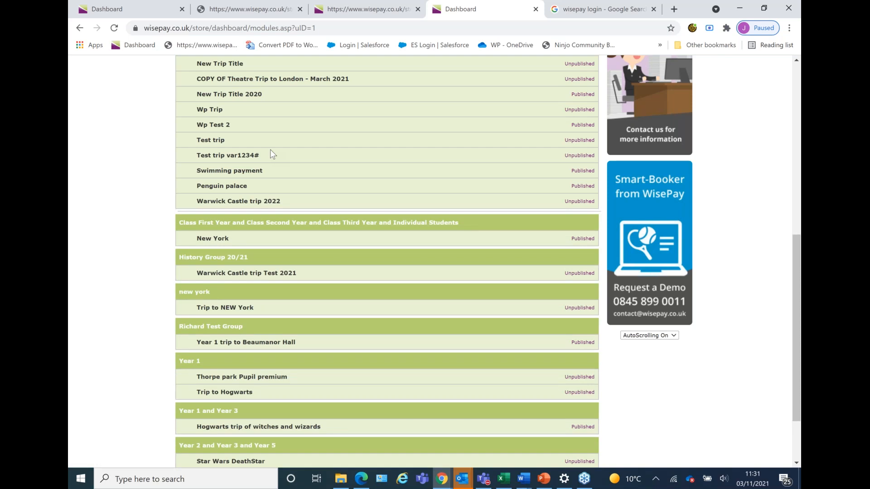
# Step: Open the transactions report for COPY OF Theatre Trip to London - March 2021 and return to the trips list
pyautogui.scroll(1, 311, 136)
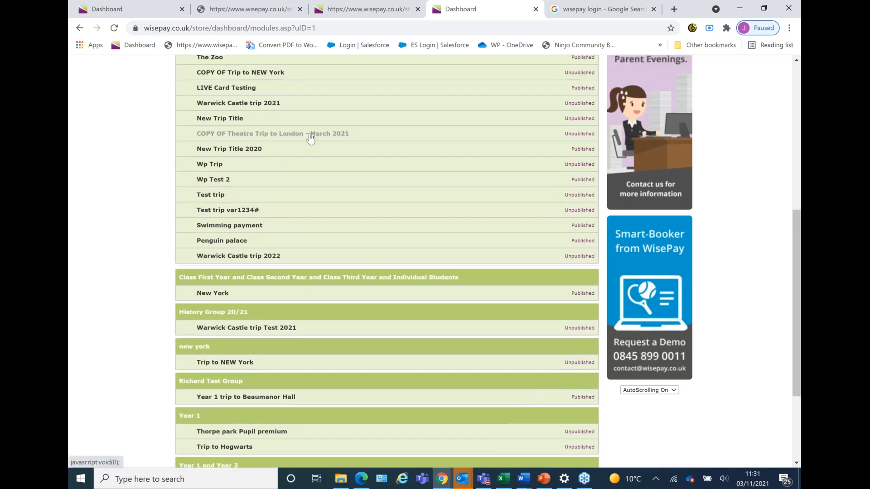
pyautogui.click(310, 138)
pyautogui.click(435, 172)
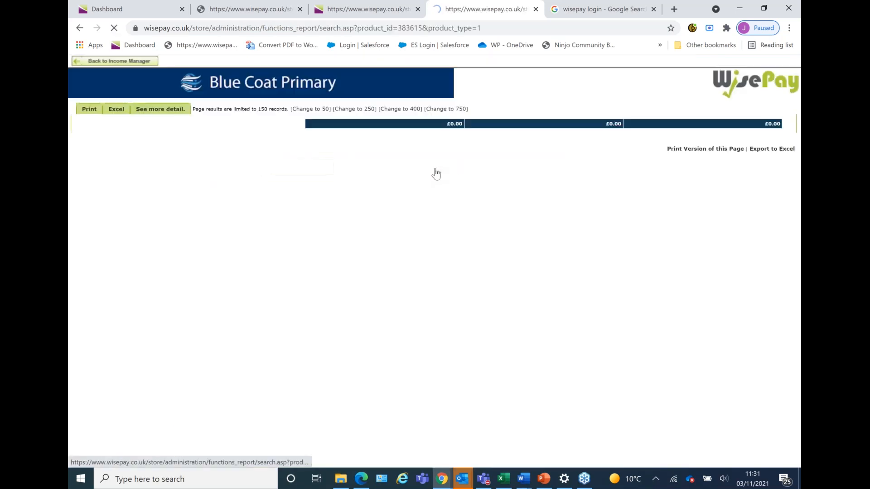
pyautogui.click(81, 28)
# Step: Open the transactions report for Theatre Trip to London - March 2021 and review its payments down to the totals
pyautogui.scroll(3, 324, 179)
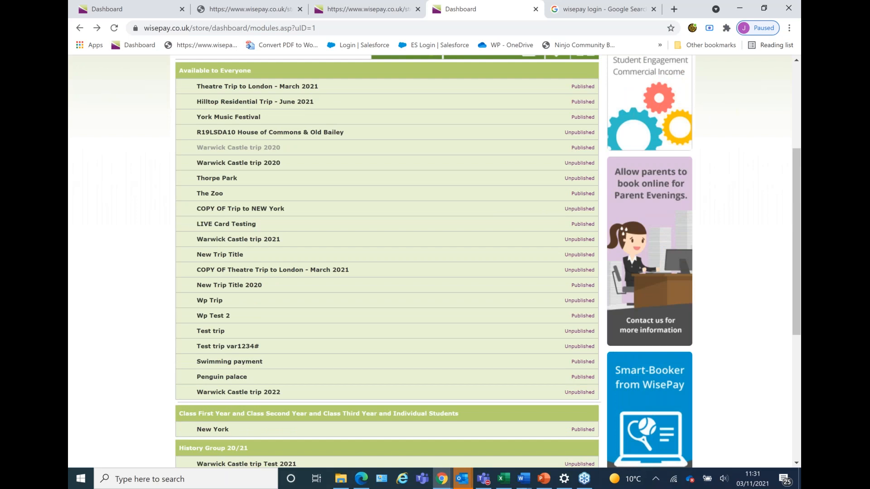
pyautogui.click(283, 88)
pyautogui.click(436, 120)
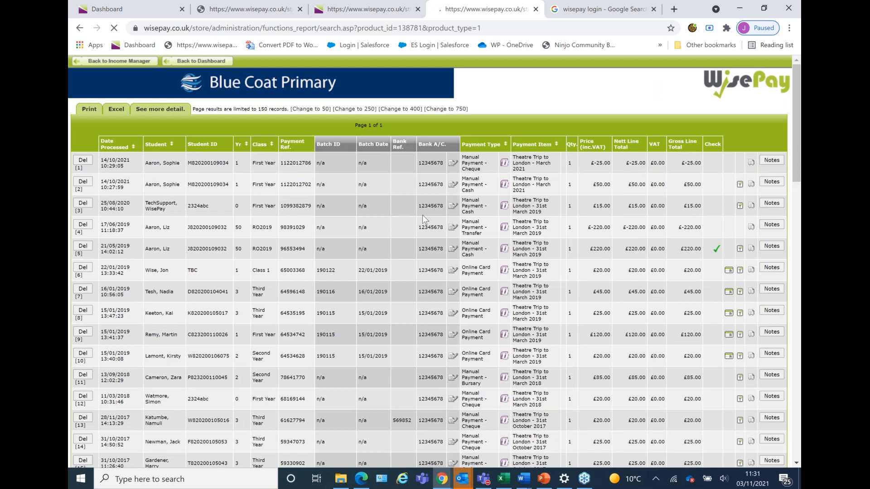
pyautogui.scroll(-2, 423, 215)
pyautogui.scroll(-3, 422, 215)
pyautogui.scroll(-6, 422, 215)
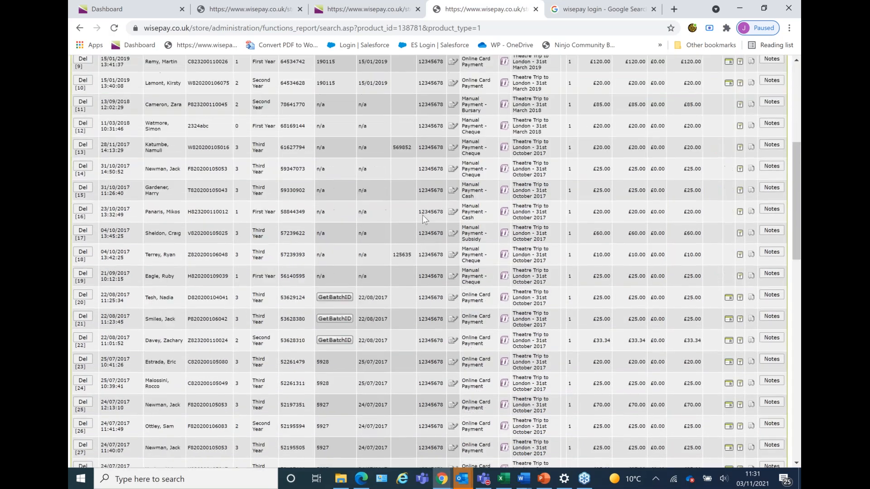
pyautogui.scroll(-14, 422, 215)
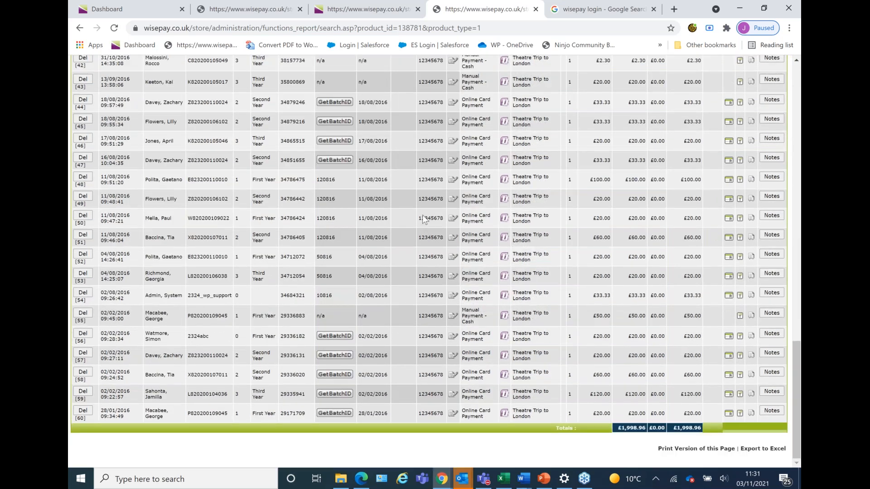
pyautogui.scroll(10, 422, 215)
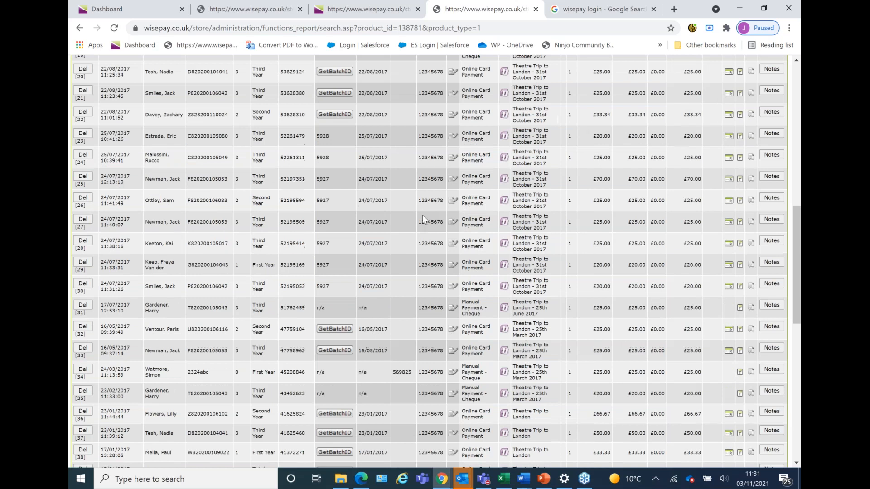
pyautogui.scroll(12, 422, 215)
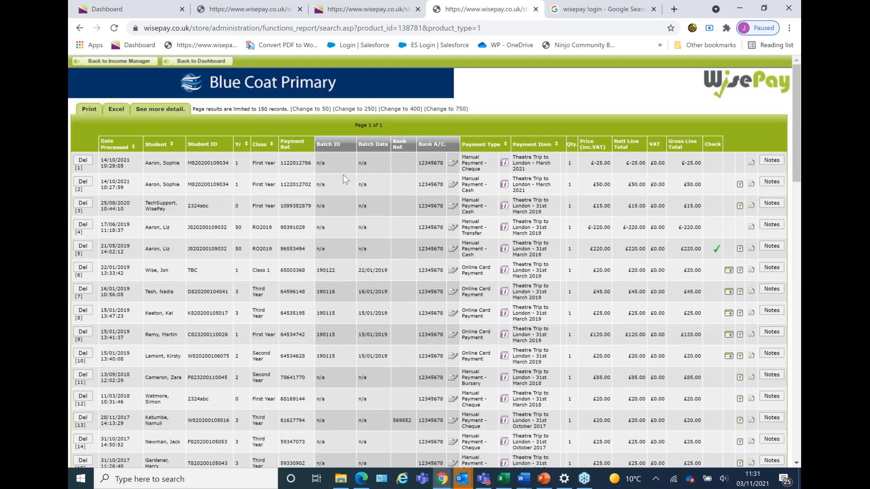